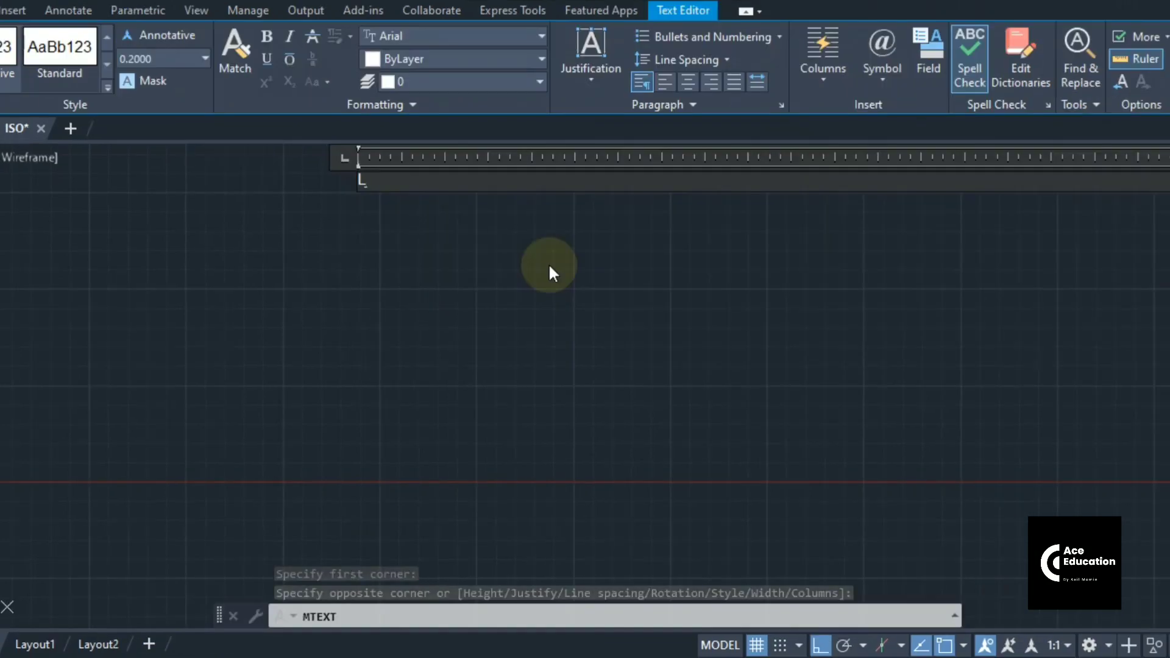
- Write the multiline text note with the three lines "L = 145", "H = 60" and "B = 60"
{"action": "type", "text": "L = 145"}
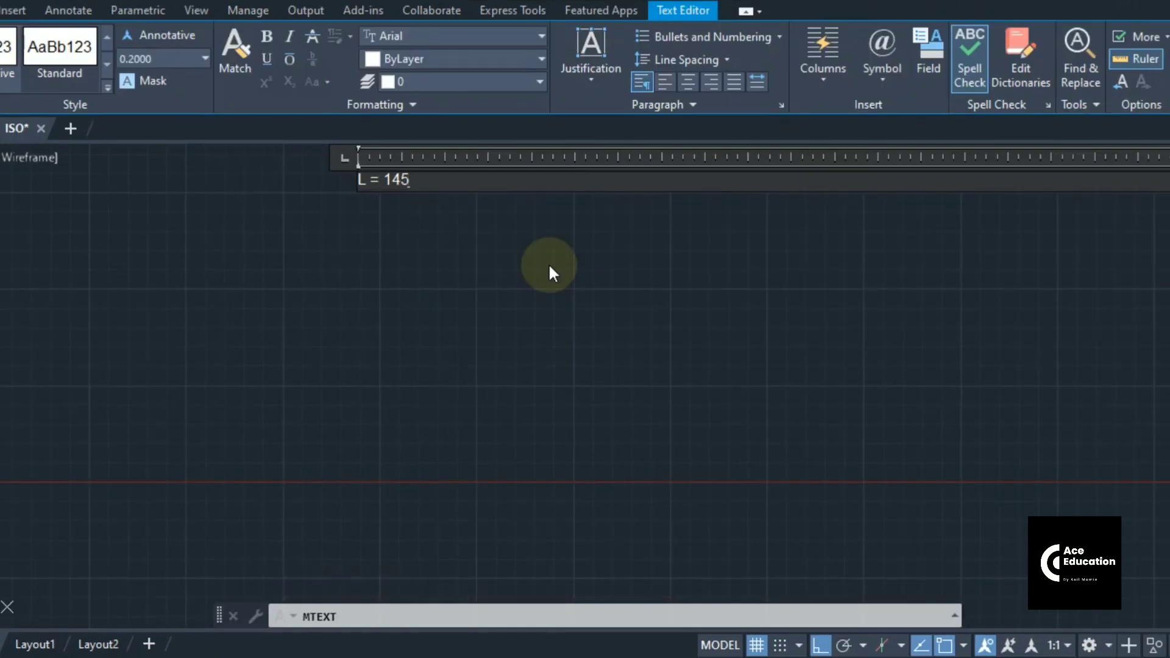
{"action": "key", "text": "Return"}
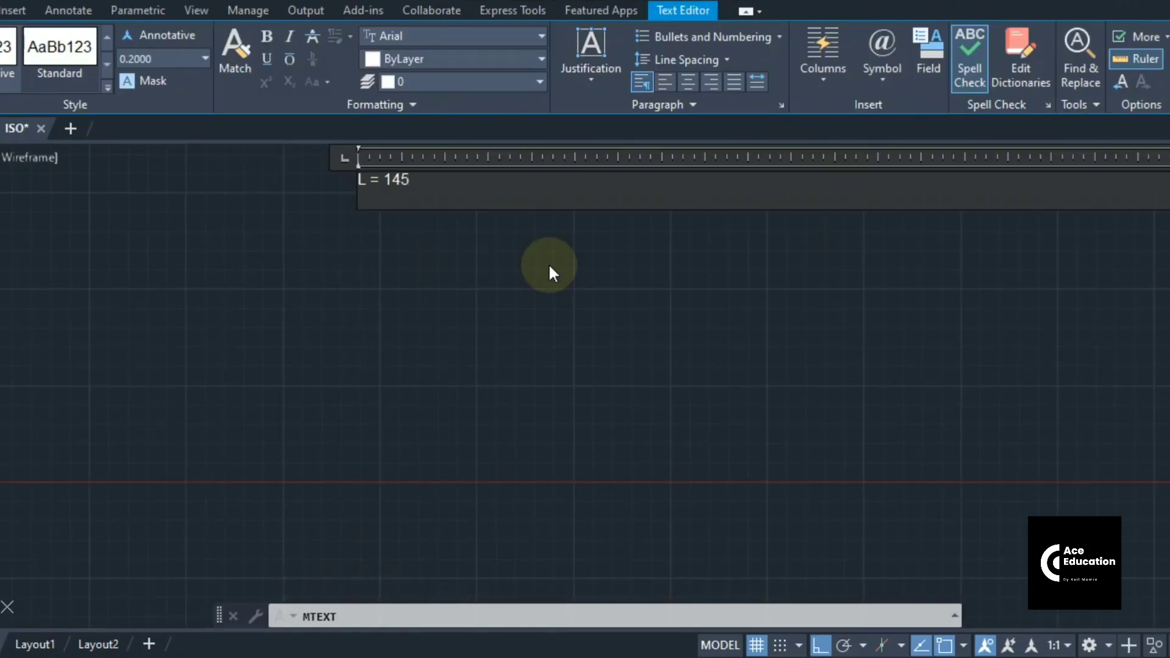
{"action": "type", "text": "H ="}
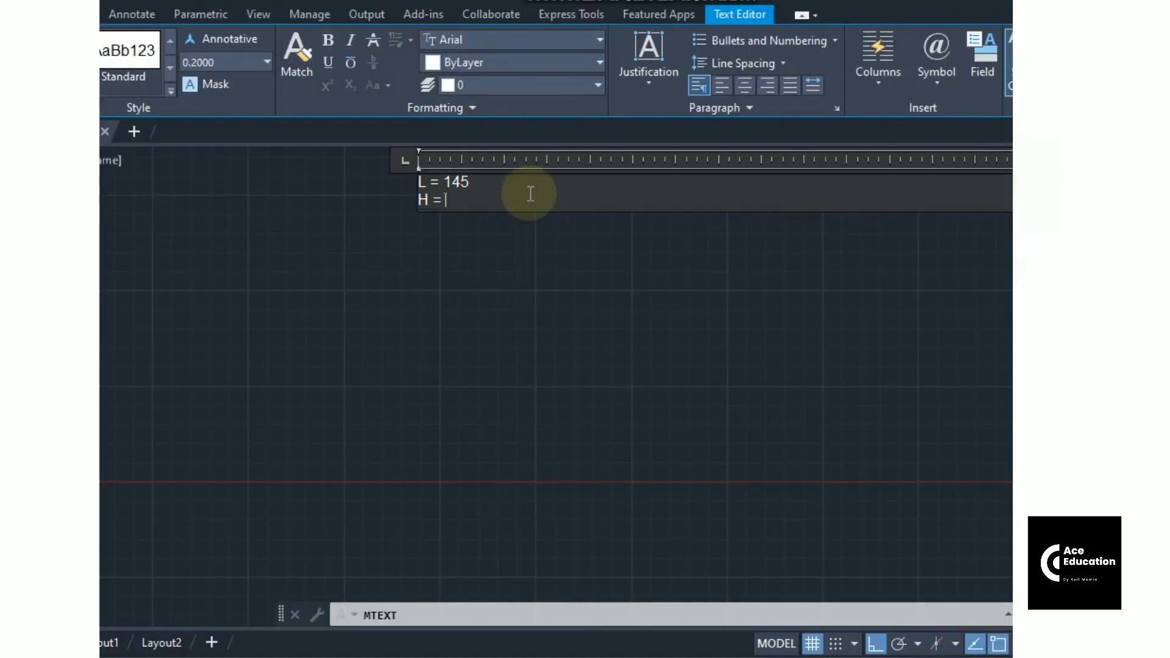
{"action": "type", "text": "60"}
{"action": "key", "text": "Return"}
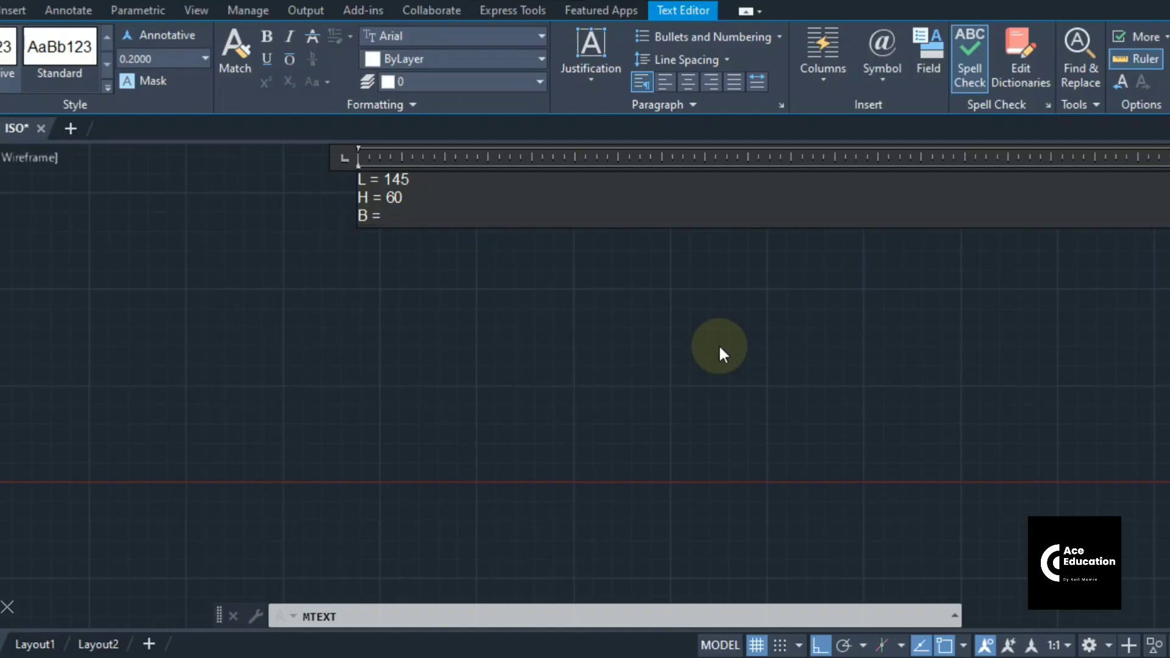
{"action": "type", "text": "60"}
- Set the text height of all three note lines to 8 and finish editing the text
{"action": "left_click_drag", "start_coordinate": [358, 176], "coordinate": [399, 217]}
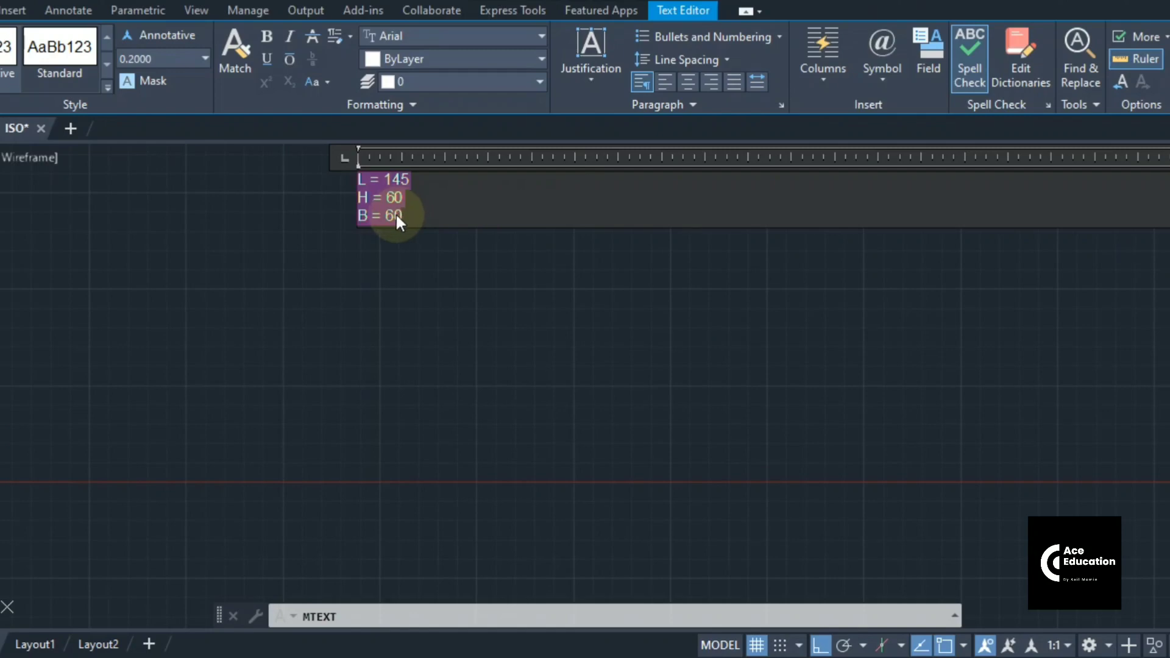
{"action": "left_click", "coordinate": [168, 61]}
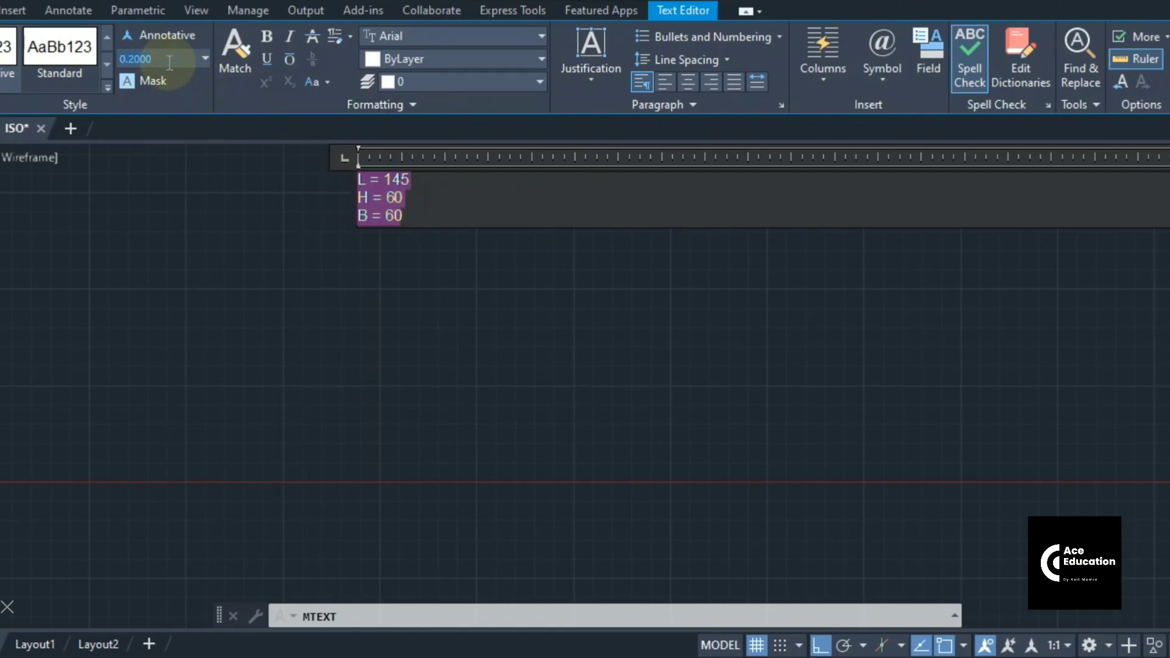
{"action": "type", "text": "8"}
{"action": "key", "text": "Return"}
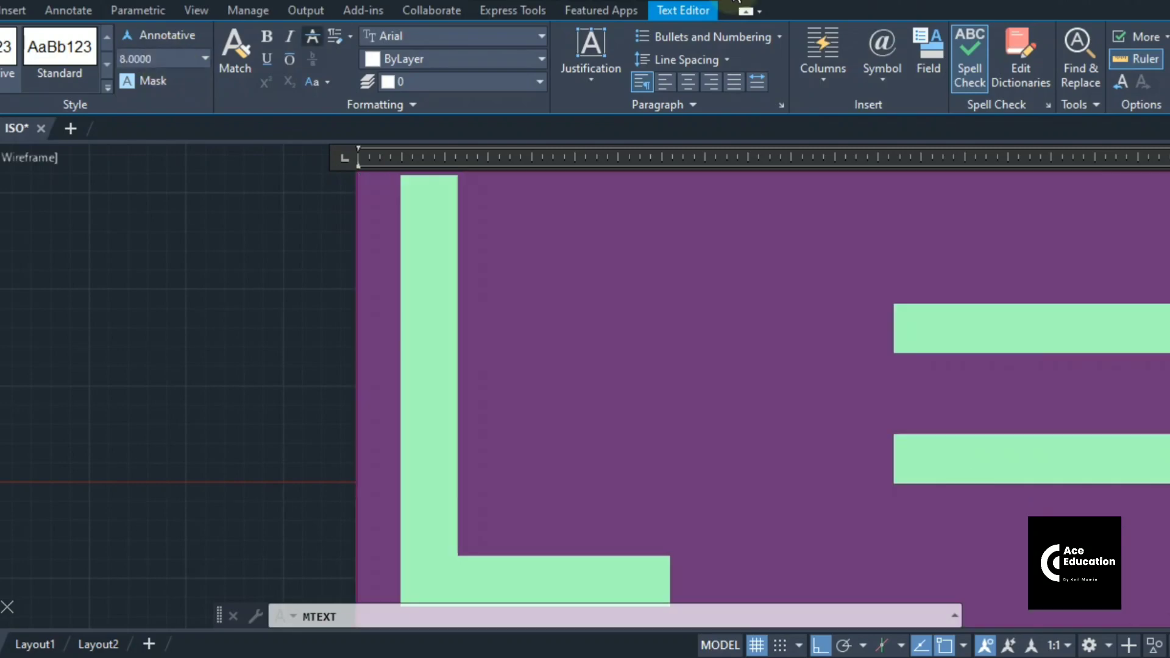
{"action": "scroll", "coordinate": [742, 305], "scroll_direction": "down", "scroll_amount": 5}
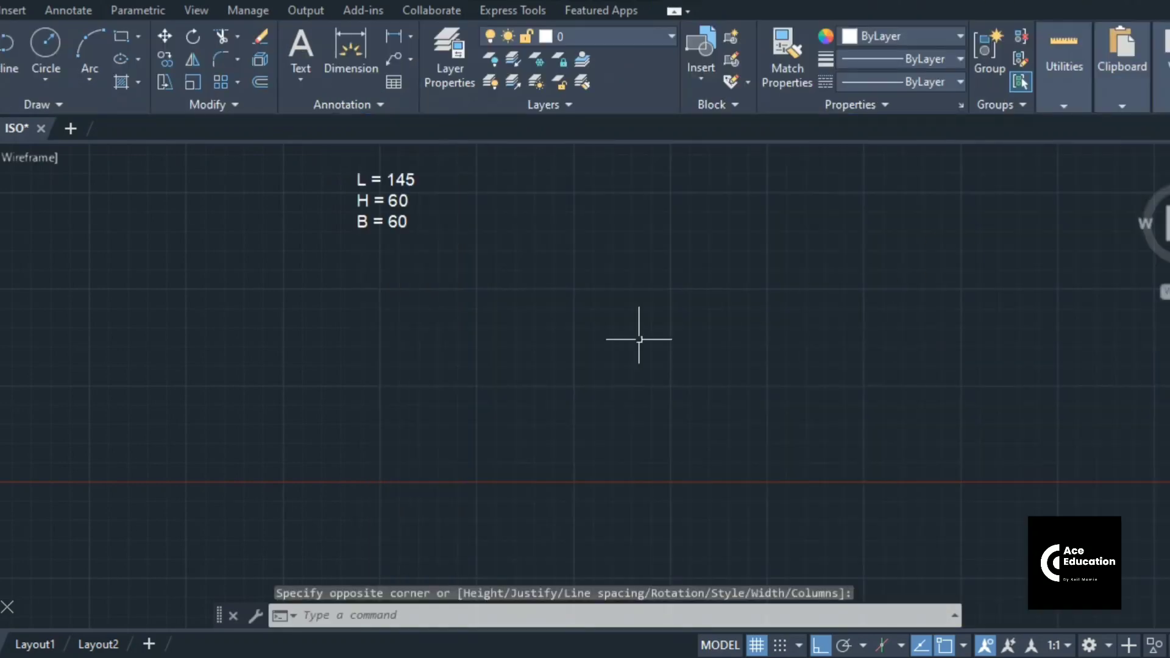
- Make PROJ the current layer
{"action": "middle_click_drag", "start_coordinate": [535, 246], "coordinate": [277, 332]}
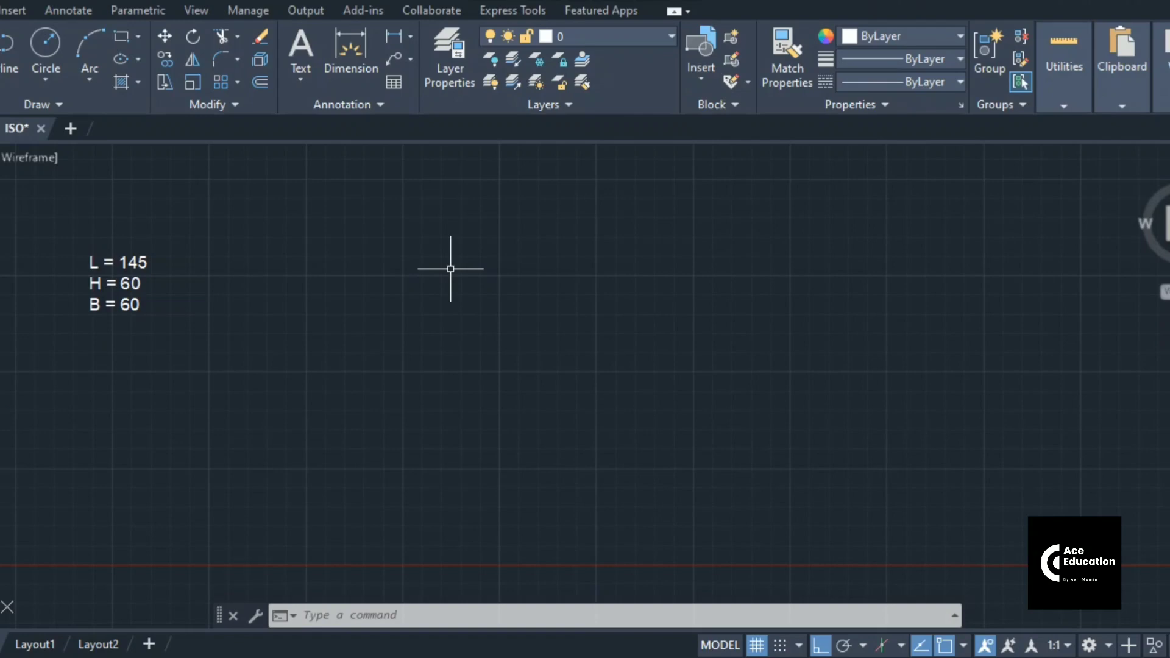
{"action": "left_click", "coordinate": [608, 36]}
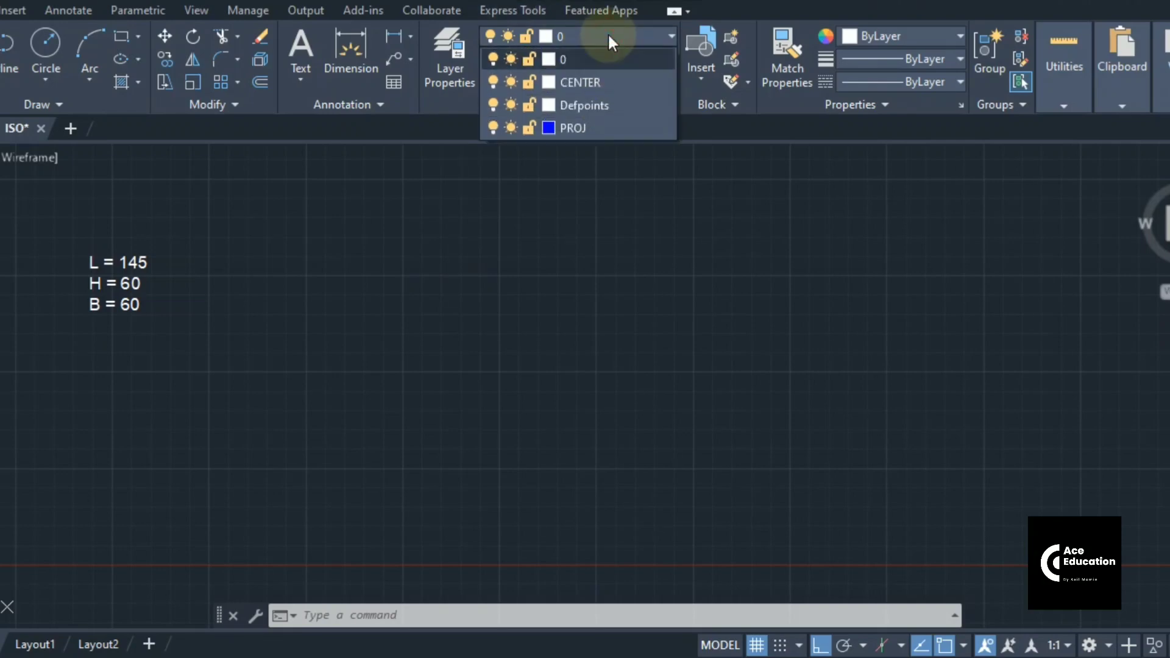
{"action": "left_click", "coordinate": [593, 127]}
- Set the grid snap type to Isometric snap in the drafting settings
{"action": "left_click", "coordinate": [6, 57]}
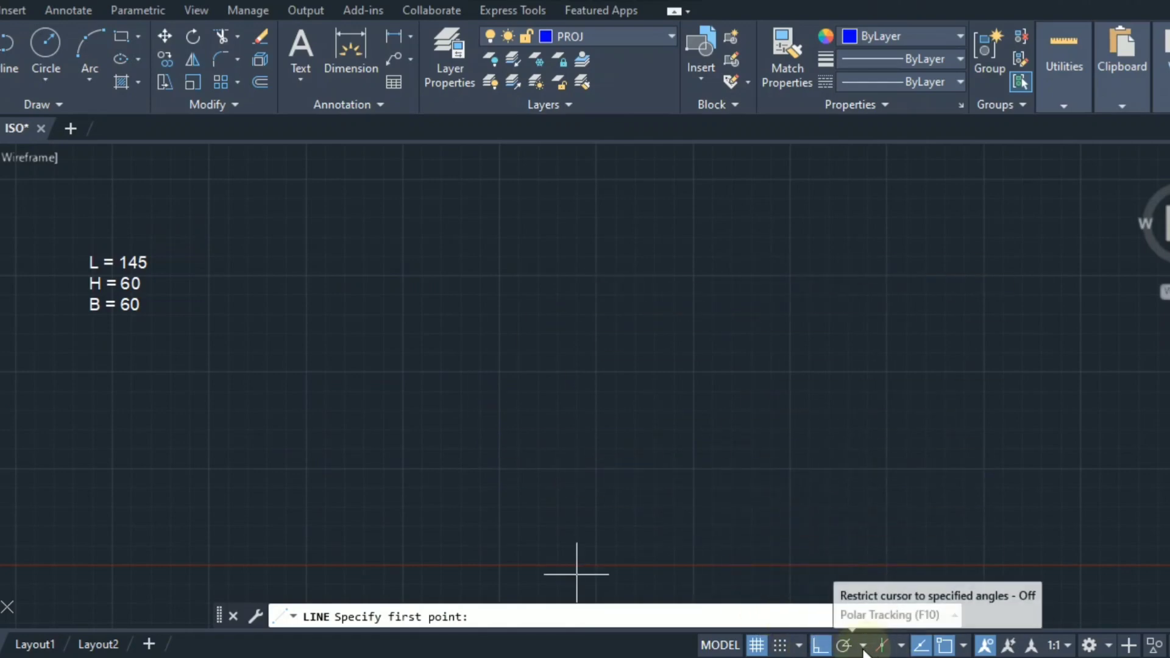
{"action": "left_click", "coordinate": [797, 645]}
{"action": "left_click", "coordinate": [822, 619]}
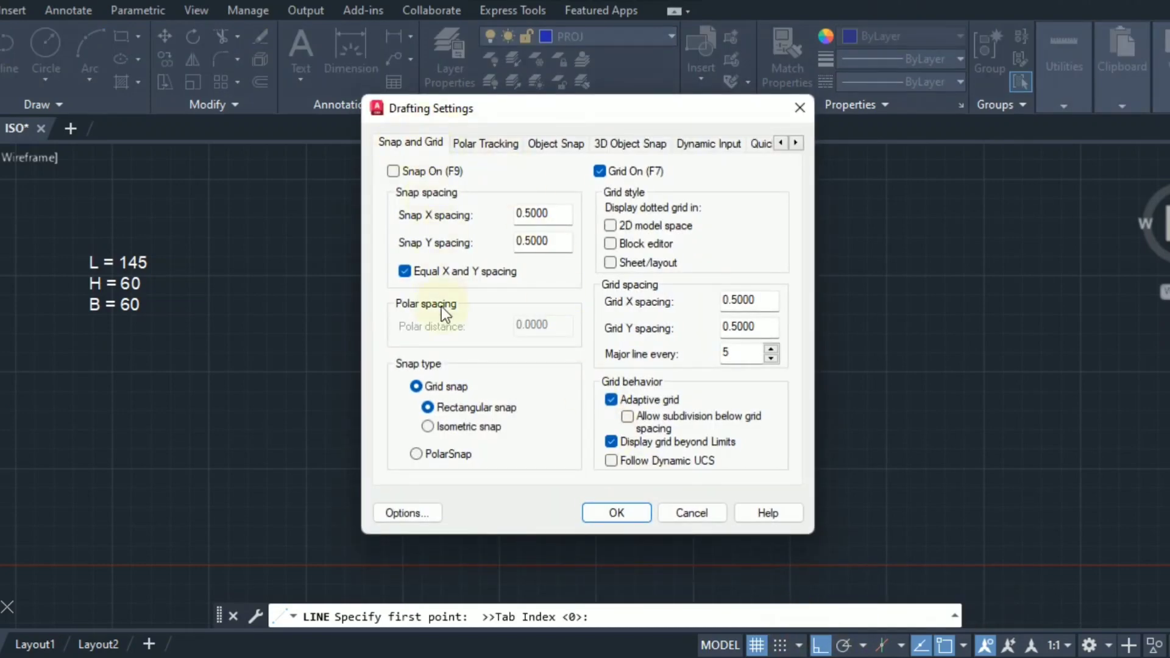
{"action": "left_click", "coordinate": [428, 427]}
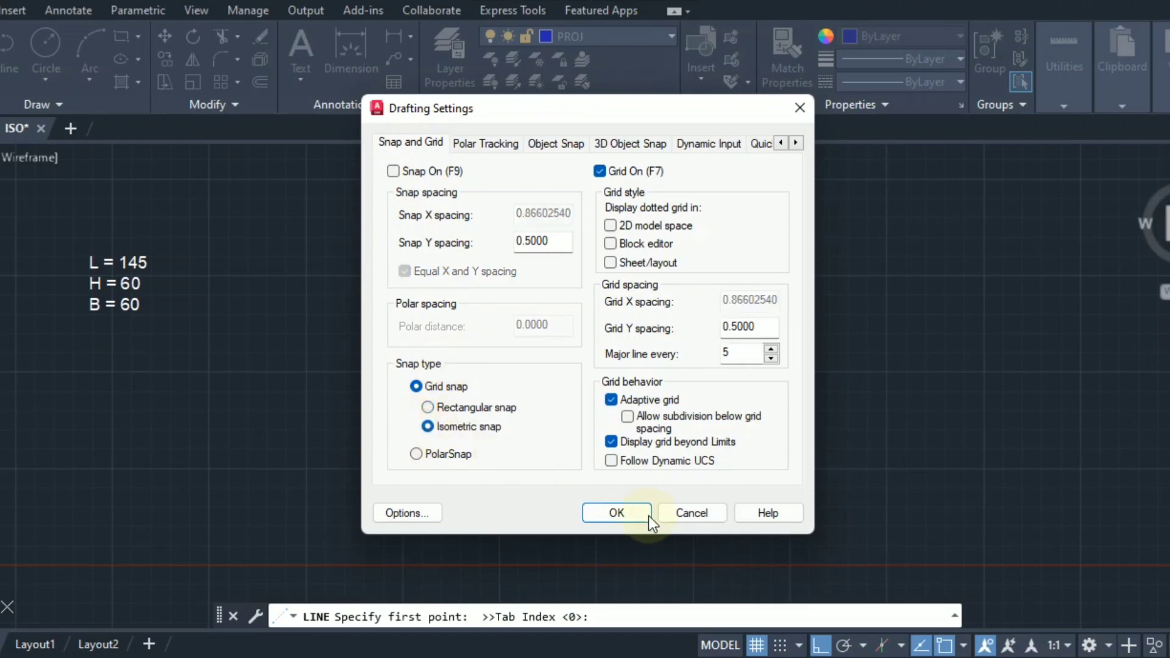
{"action": "left_click", "coordinate": [614, 512]}
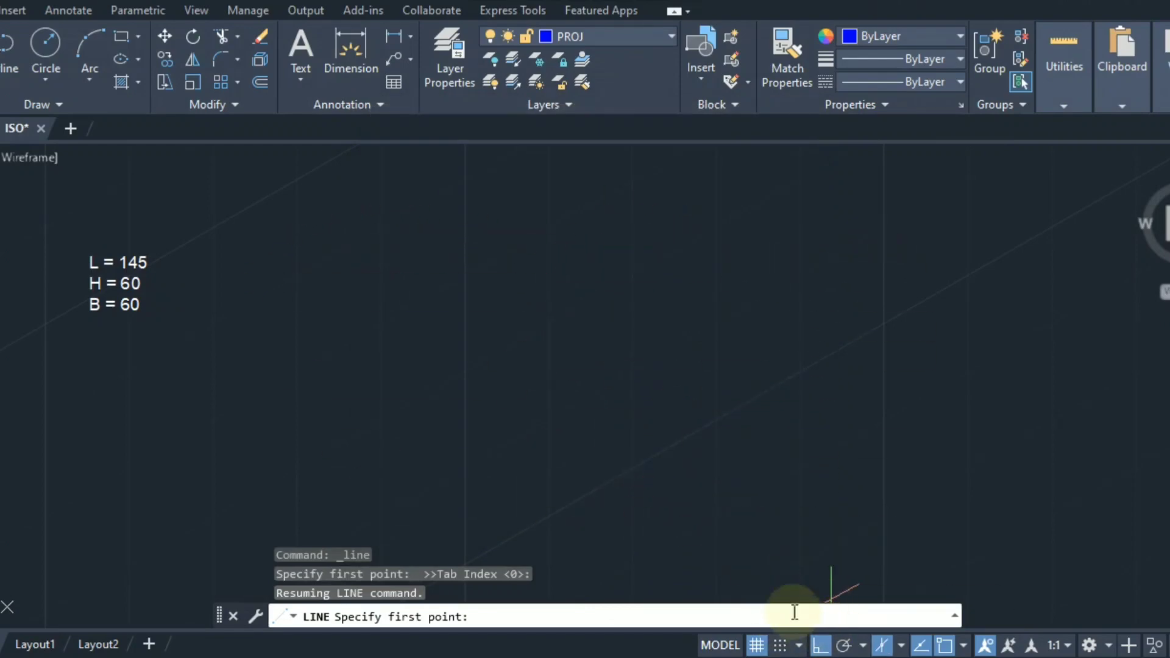
- Draw a 145-unit line at 30° as the bottom edge of the box's long face
{"action": "left_click", "coordinate": [546, 454]}
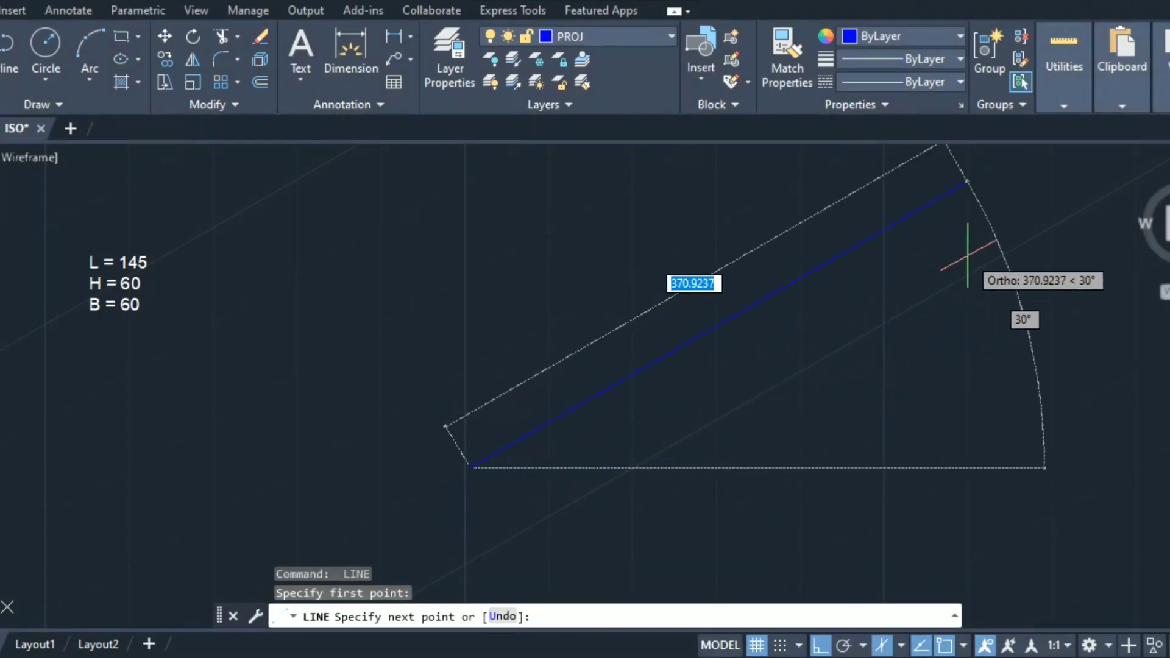
{"action": "type", "text": "14"}
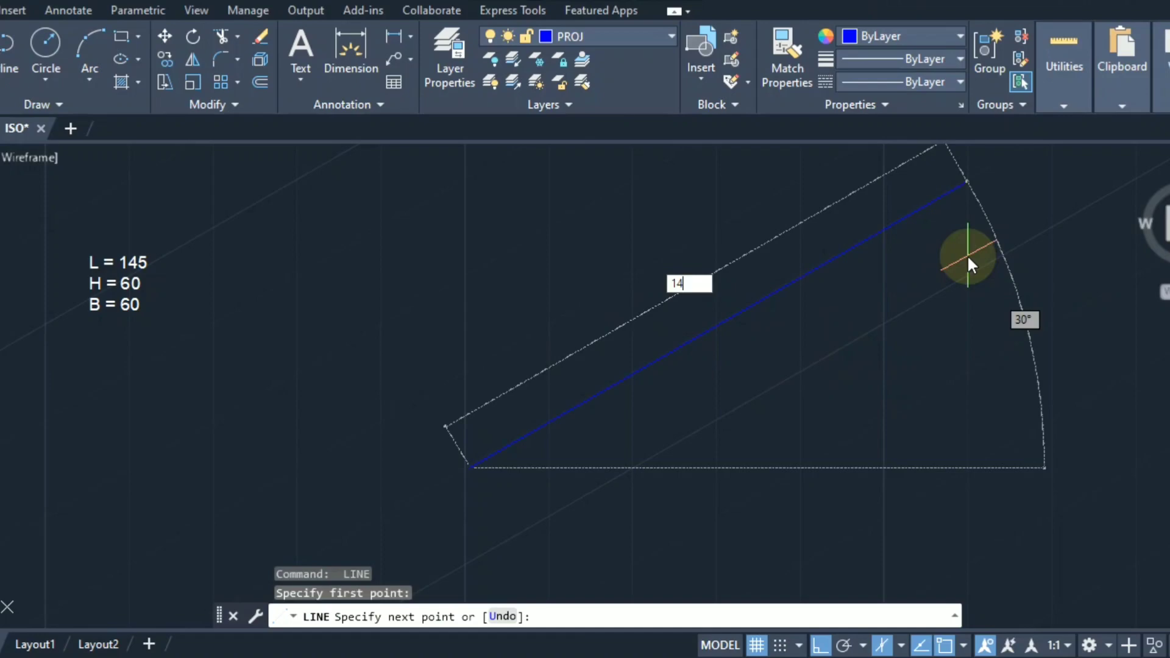
{"action": "key", "text": "Return"}
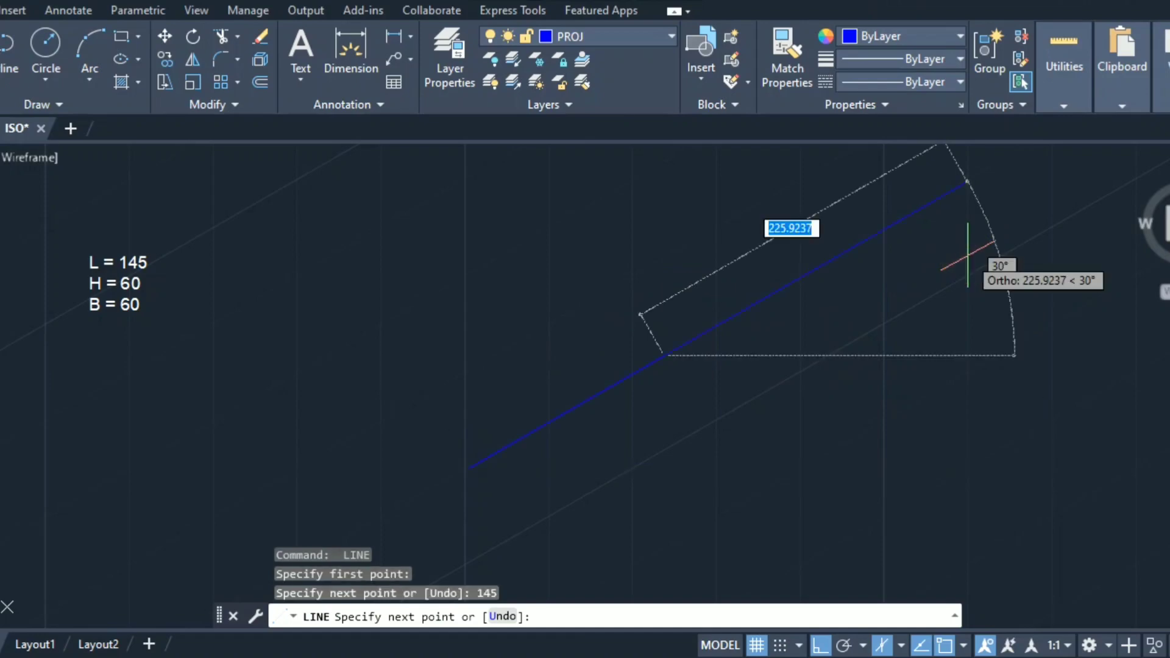
{"action": "key", "text": "Return"}
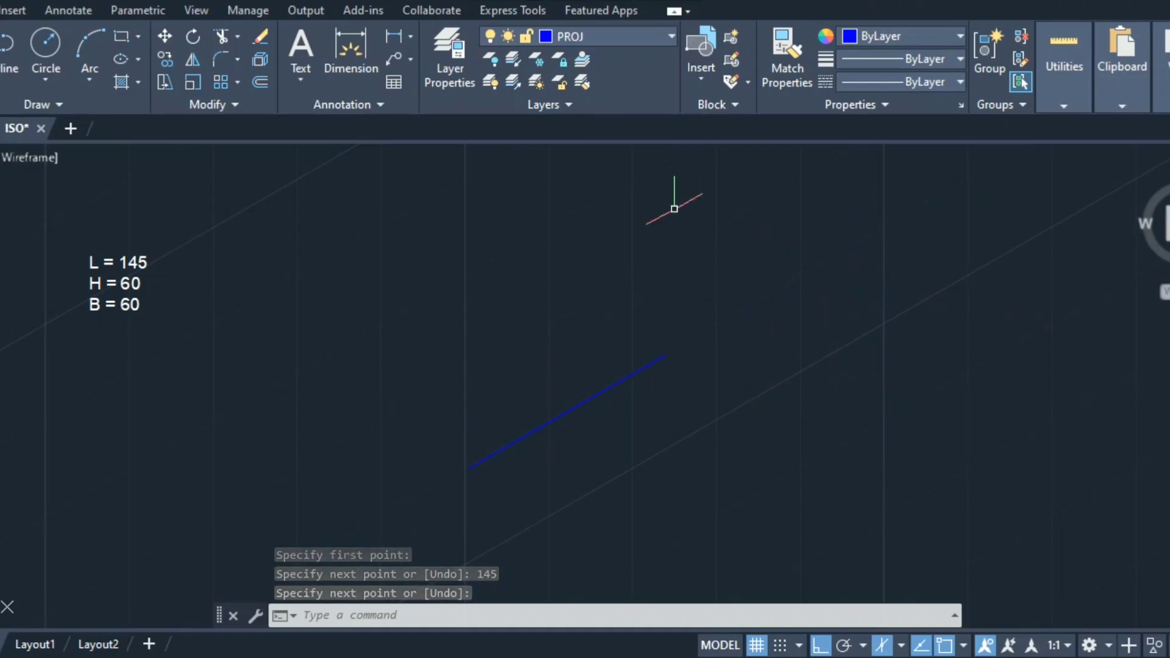
- Complete the long face from the bottom edge's upper end with lines 60 up, 145 back parallel to it and 60 down
{"action": "key", "text": "Return"}
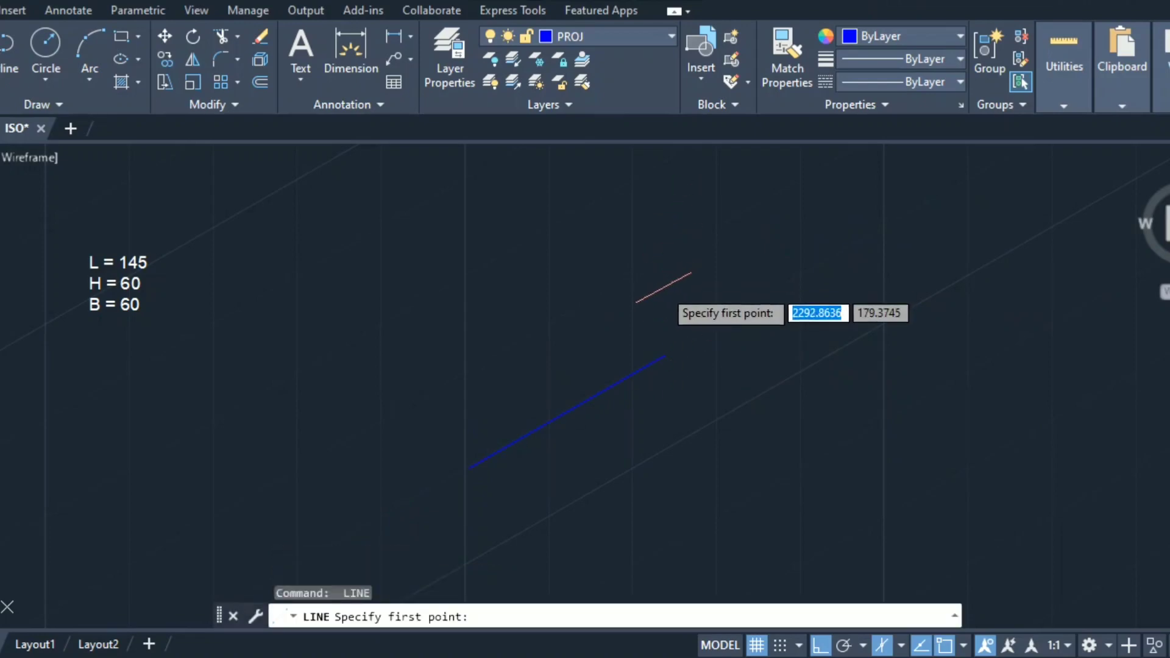
{"action": "left_click", "coordinate": [665, 355]}
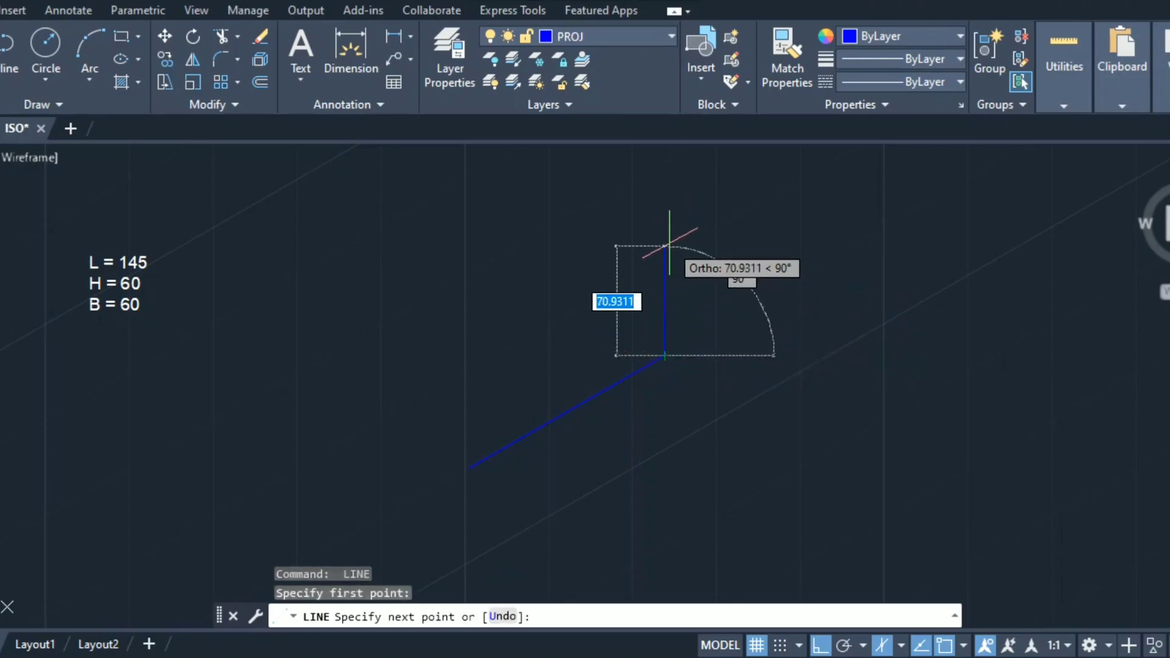
{"action": "type", "text": "60"}
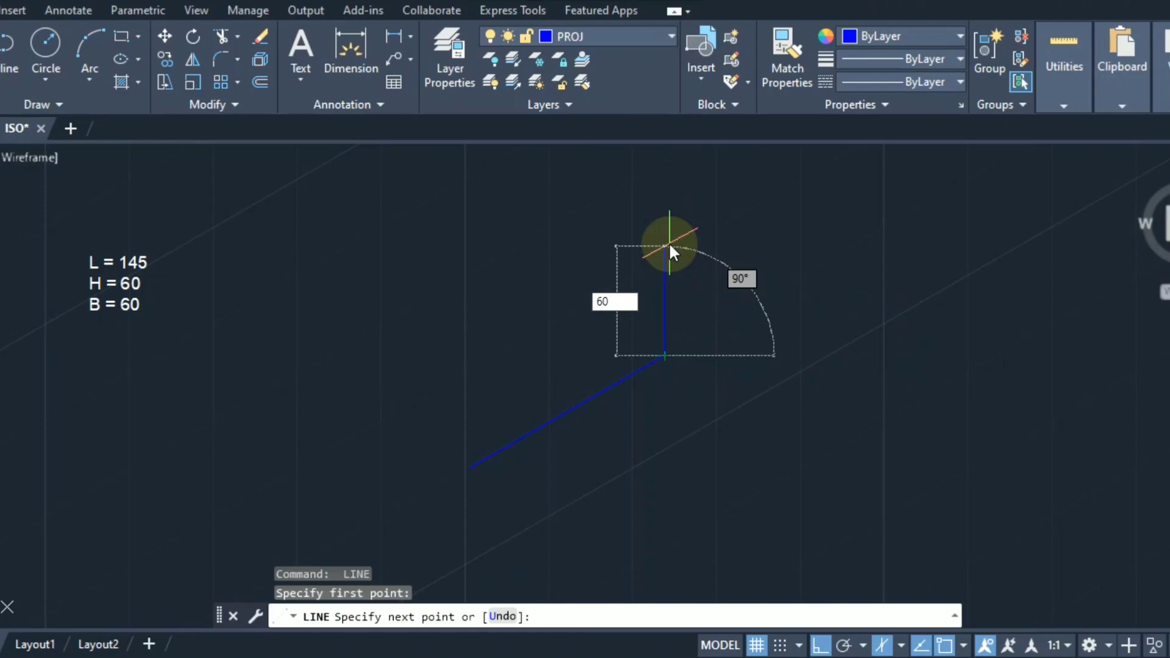
{"action": "key", "text": "Return"}
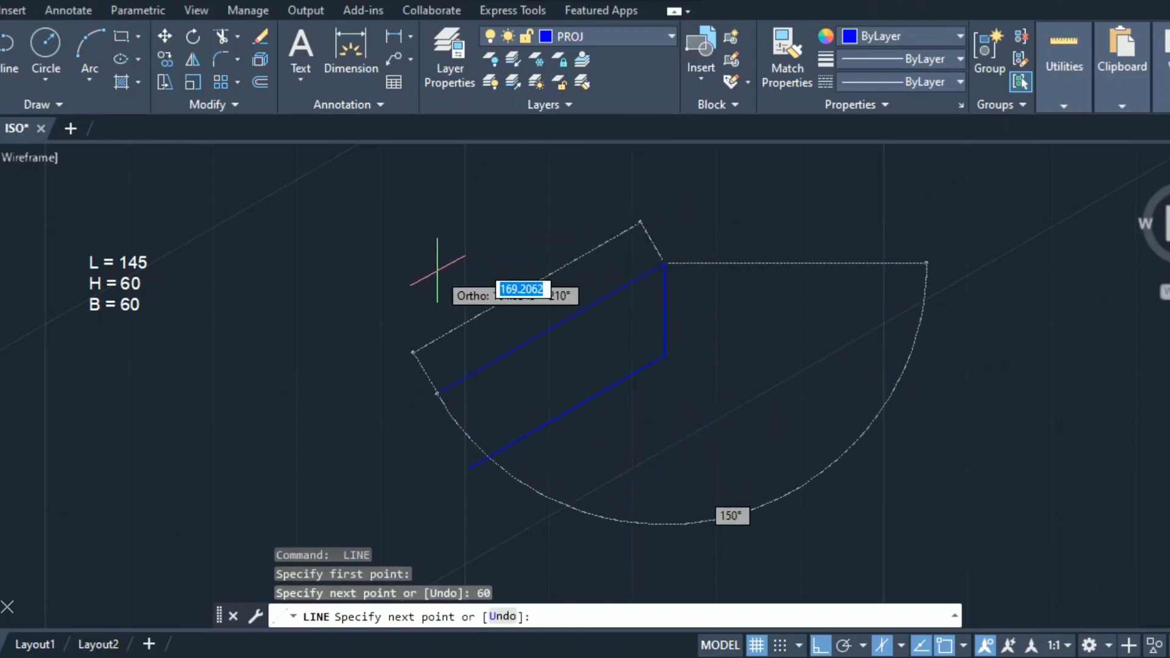
{"action": "type", "text": "145"}
{"action": "key", "text": "Return"}
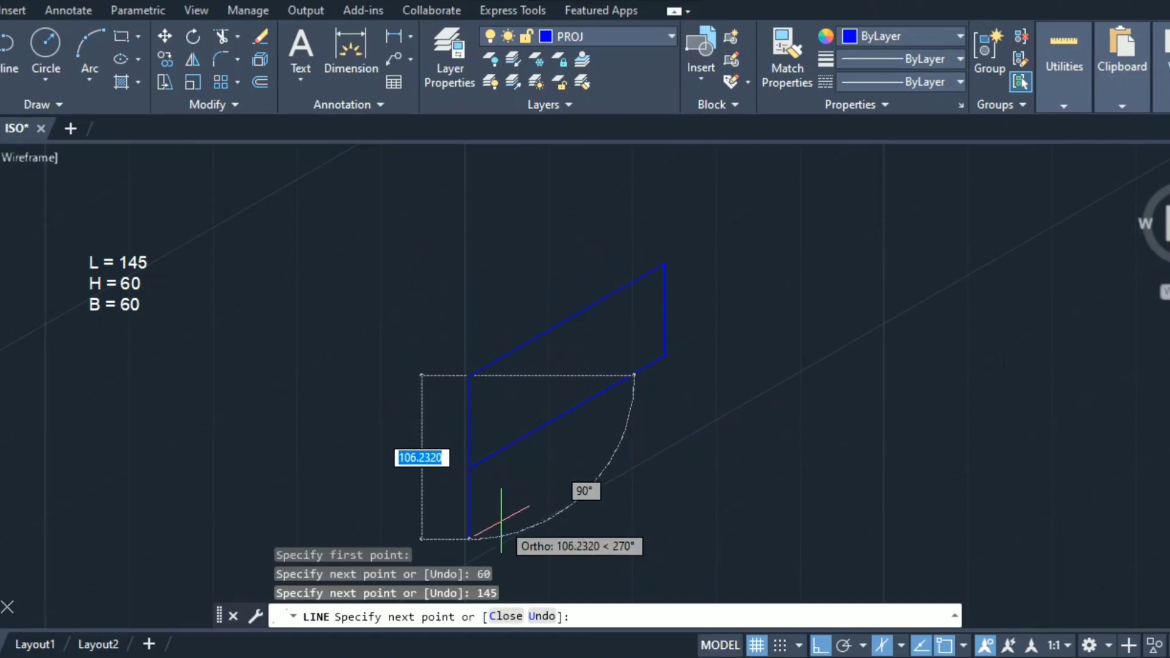
{"action": "type", "text": "60"}
{"action": "key", "text": "Return"}
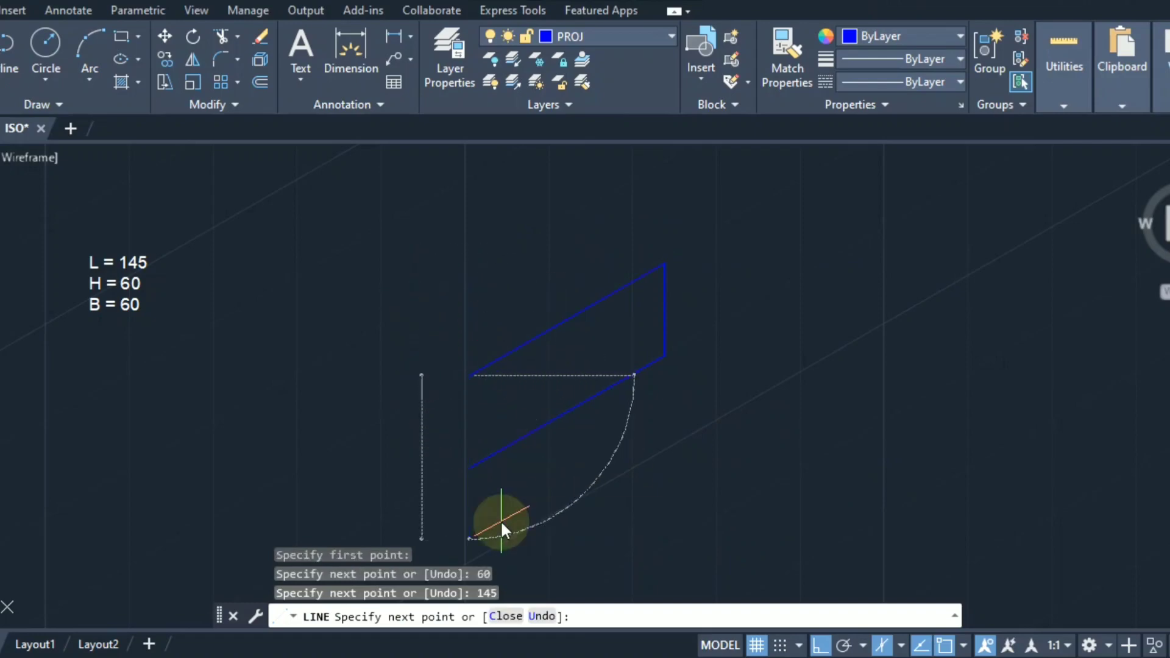
{"action": "key", "text": "Escape"}
- Draw a 60-unit line at 150° on the left isoplane from the long face's lowest corner
{"action": "mouse_move", "coordinate": [522, 442]}
{"action": "middle_mouse_down"}
{"action": "mouse_move", "coordinate": [643, 385]}
{"action": "mouse_move", "coordinate": [641, 397]}
{"action": "middle_mouse_up"}
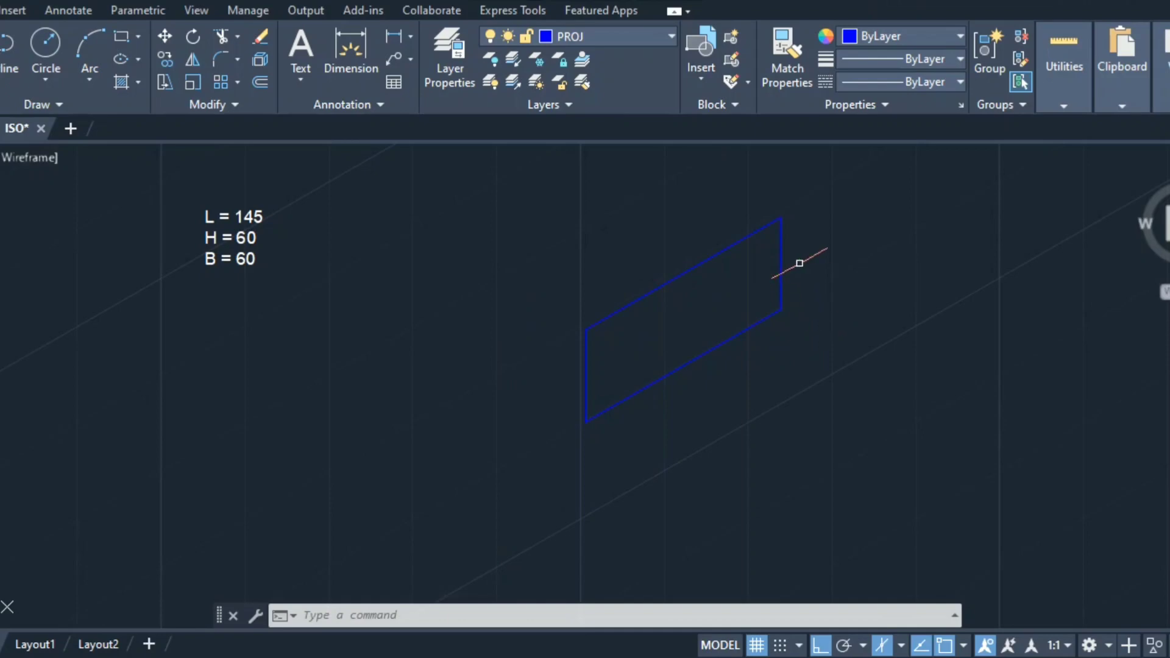
{"action": "key", "text": "l"}
{"action": "key", "text": "Return"}
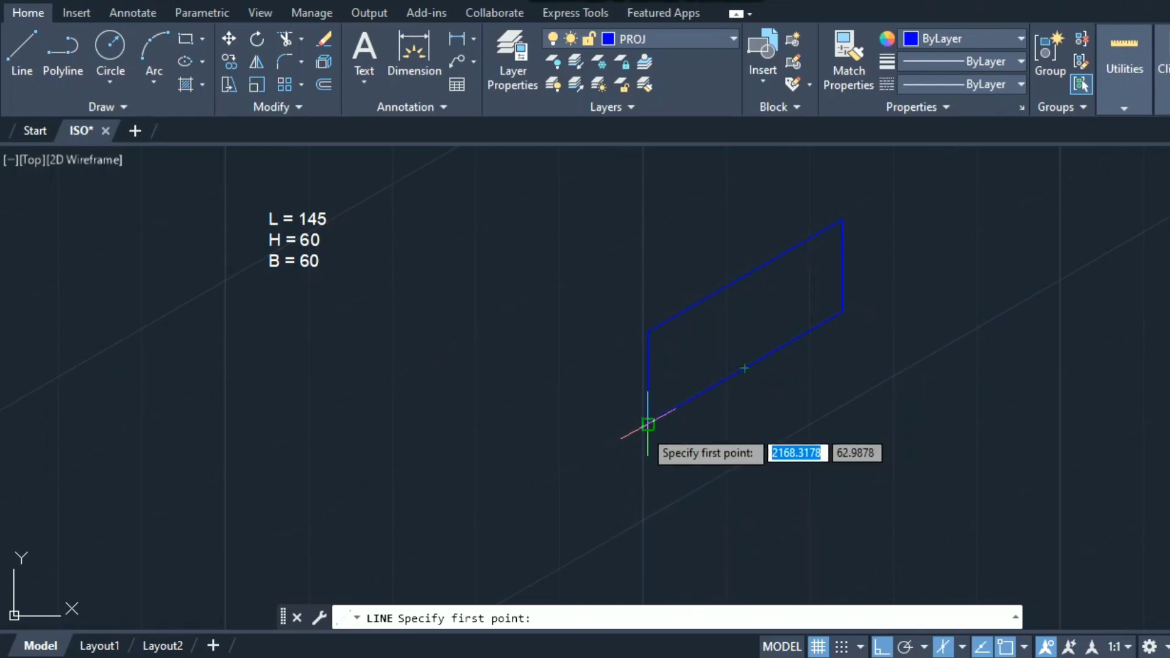
{"action": "left_click", "coordinate": [646, 424]}
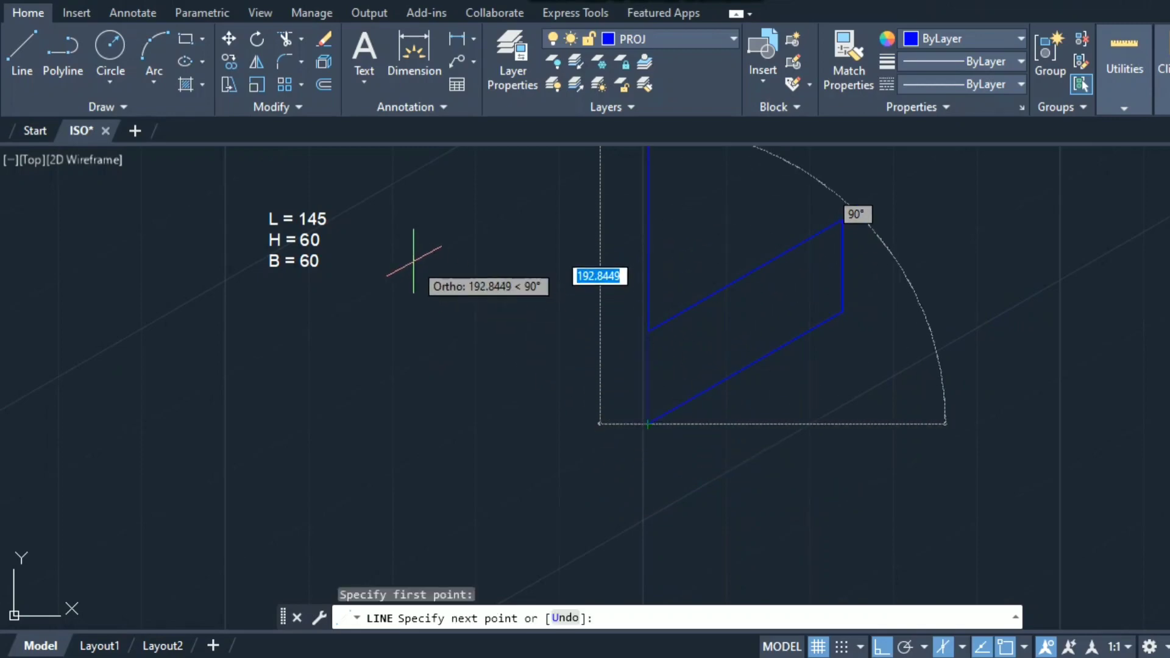
{"action": "left_click", "coordinate": [962, 645]}
{"action": "left_click", "coordinate": [963, 557]}
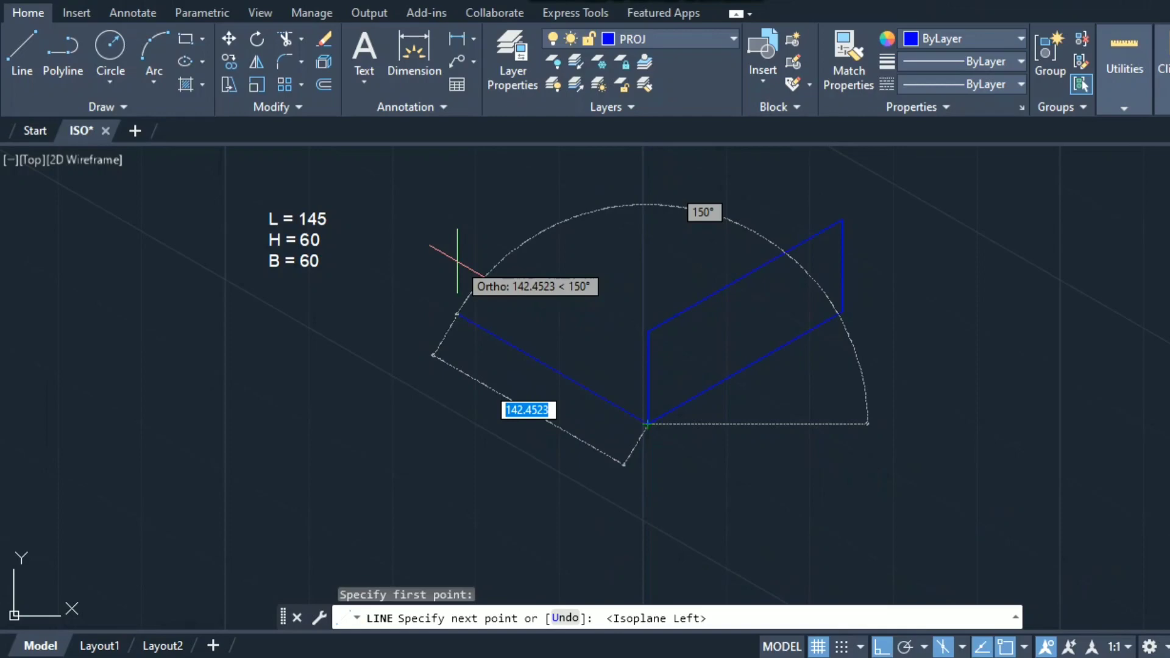
{"action": "type", "text": "60"}
{"action": "key", "text": "Return"}
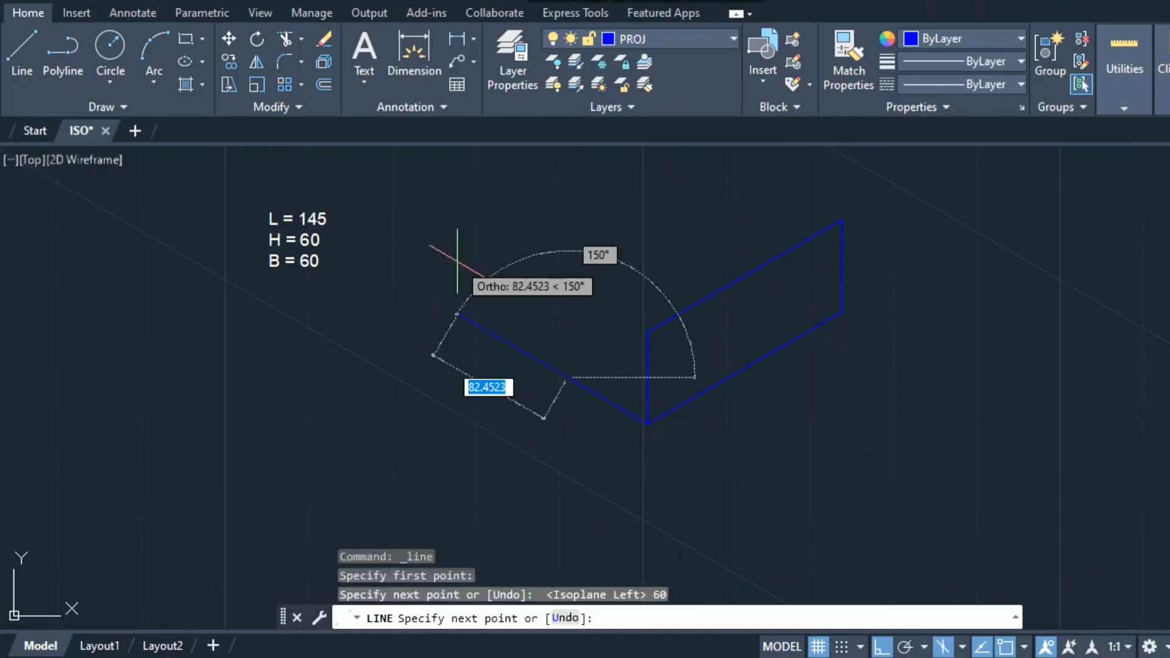
- Complete the side face with a 60-unit vertical line and a 60-unit line at 330° back to the long face's top corner
{"action": "type", "text": "60"}
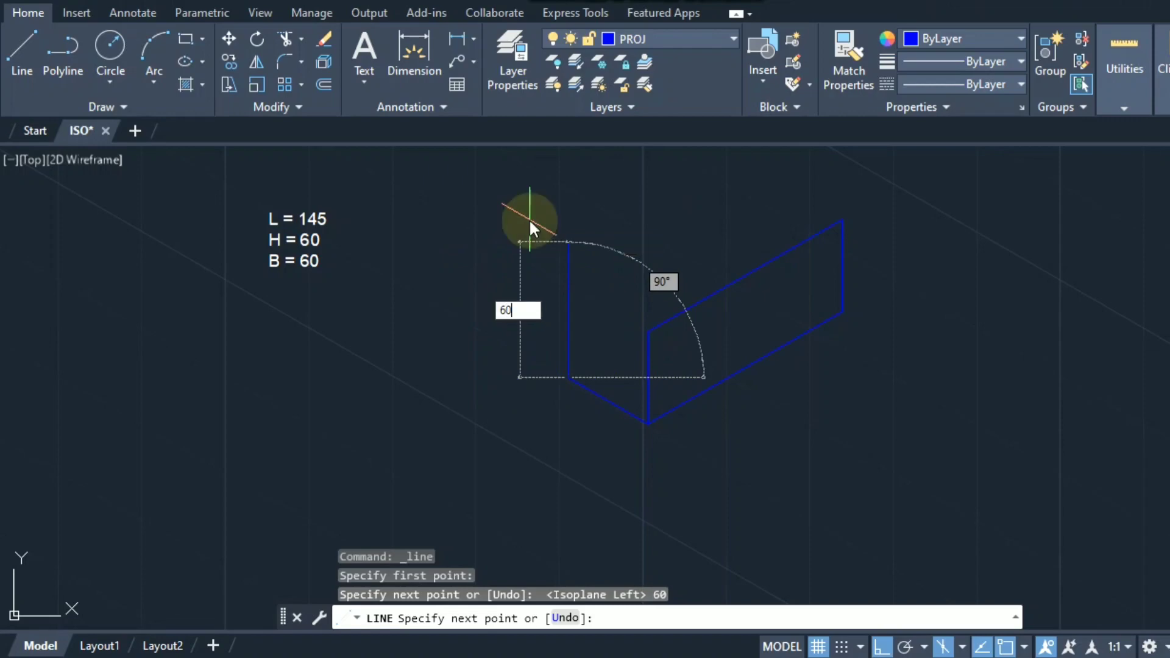
{"action": "key", "text": "Return"}
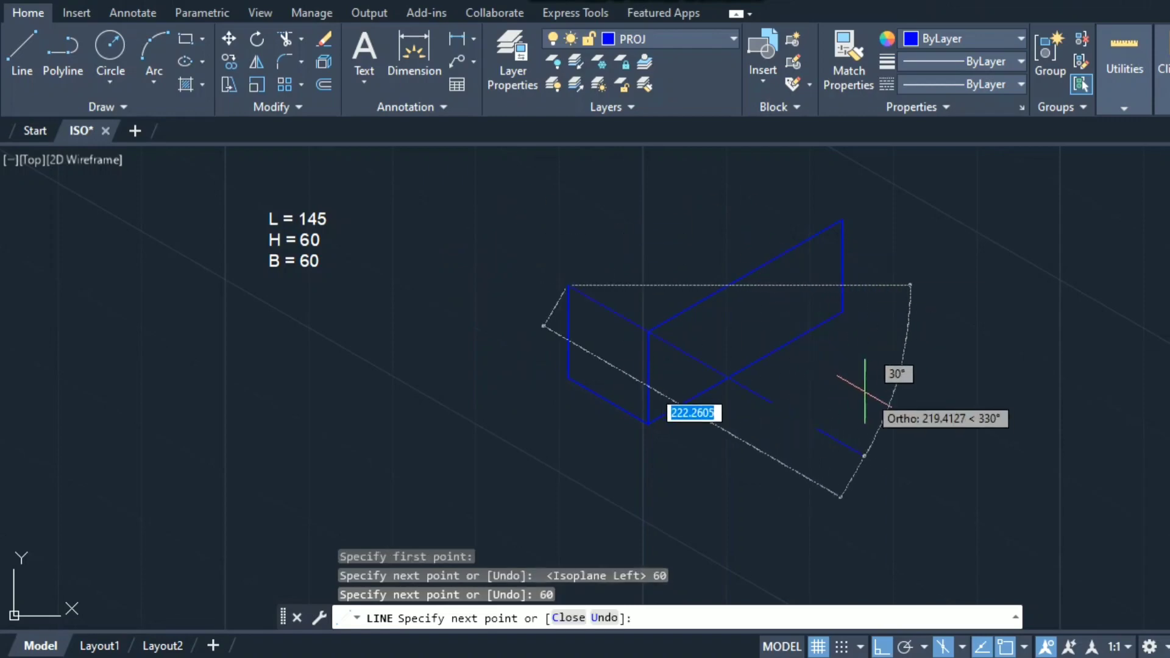
{"action": "type", "text": "60"}
{"action": "key", "text": "Return"}
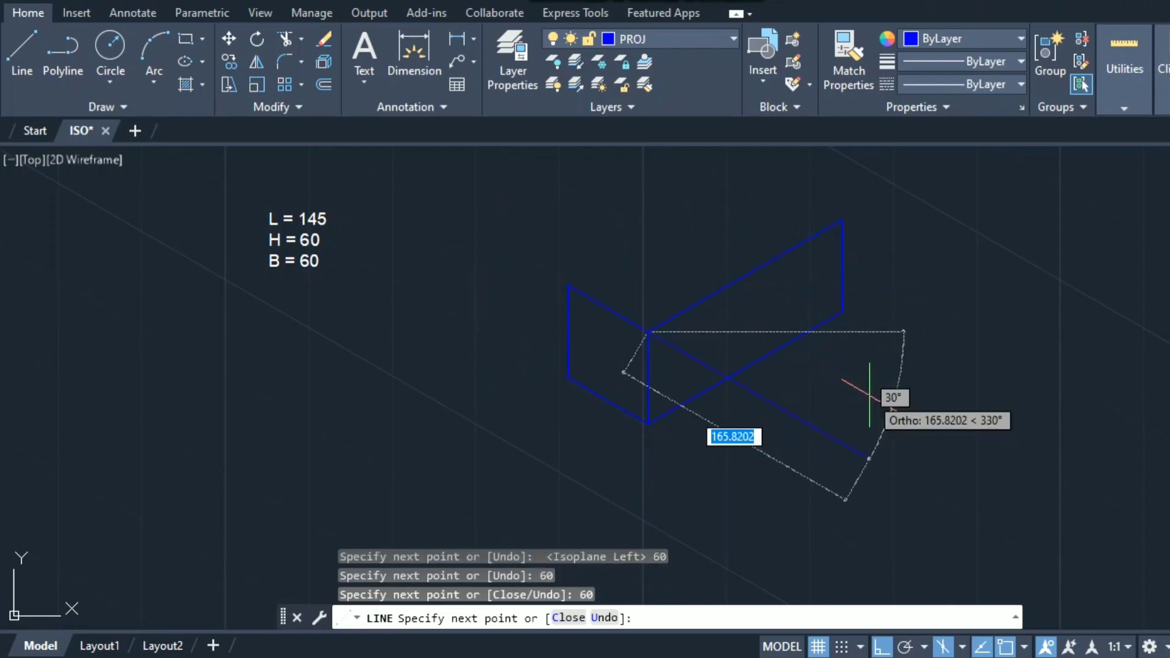
{"action": "key", "text": "Escape"}
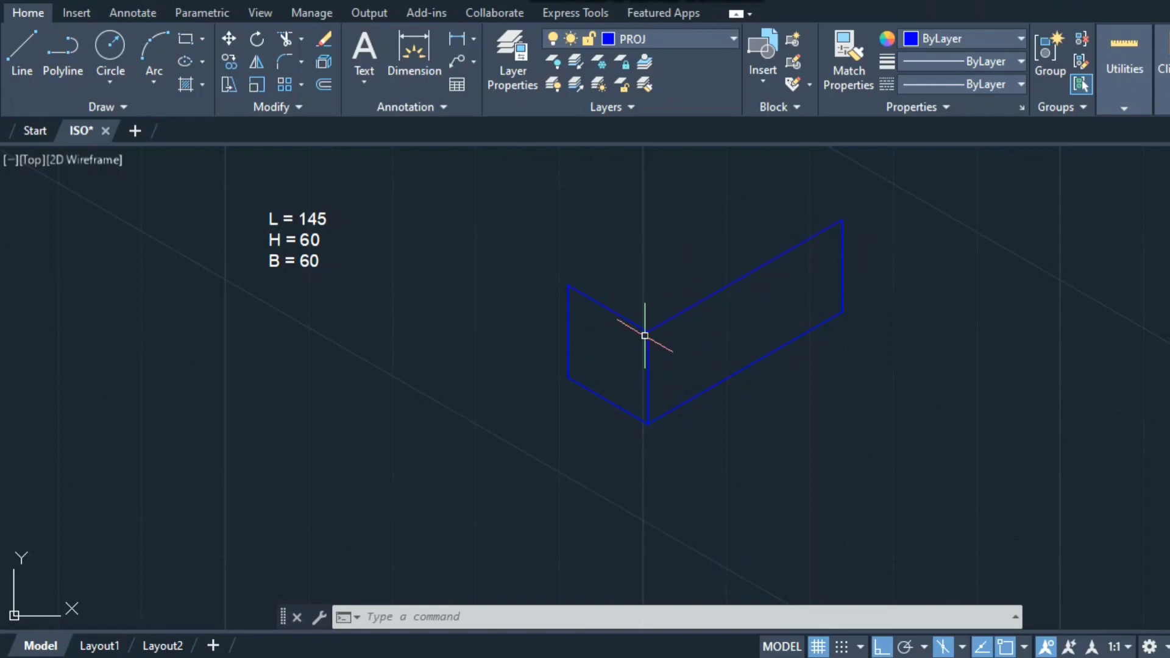
{"action": "mouse_move", "coordinate": [568, 287]}
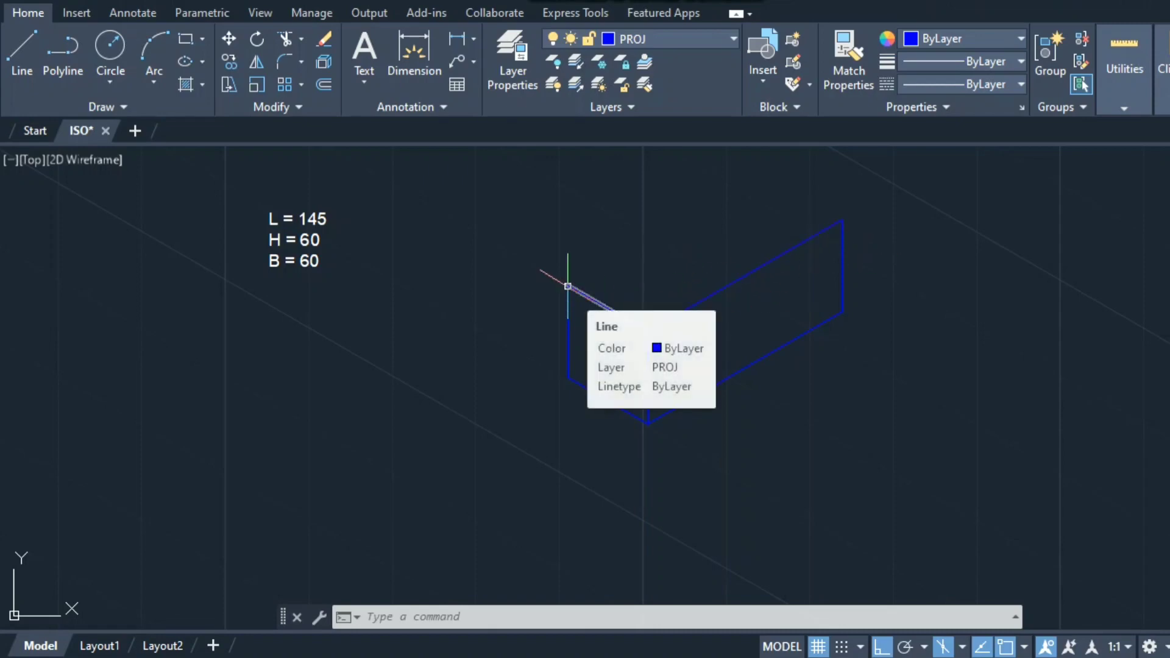
{"action": "middle_click_drag", "start_coordinate": [653, 248], "coordinate": [610, 314]}
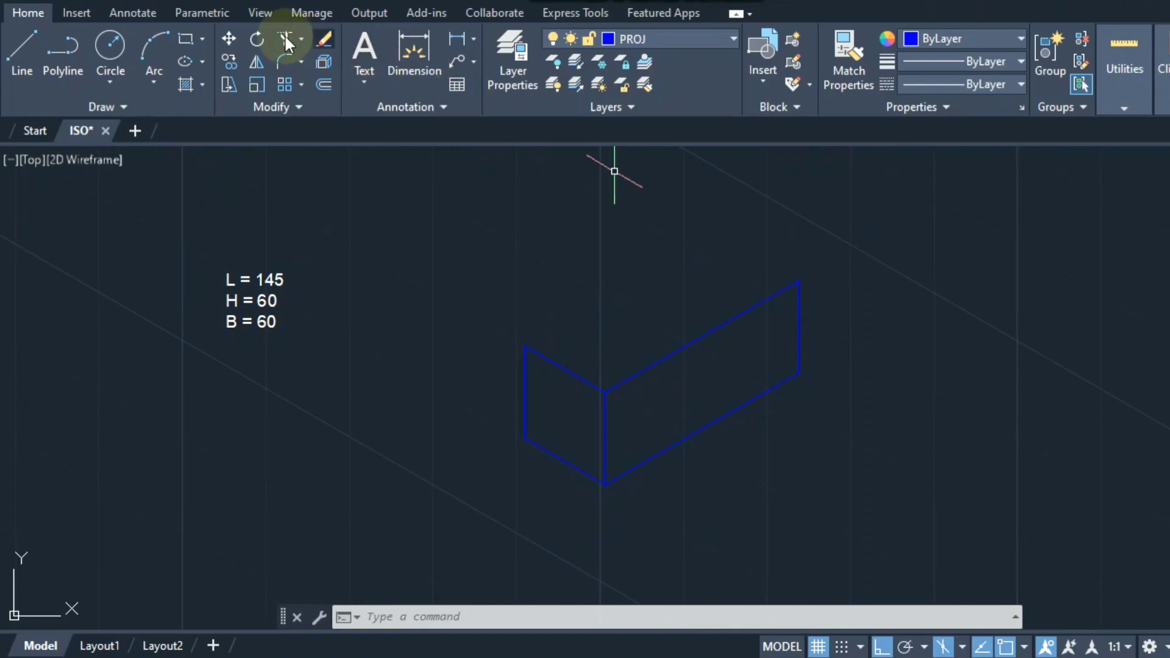
- Copy the long face's top edge from the near top corner to the side face's far top corner
{"action": "left_click", "coordinate": [229, 62]}
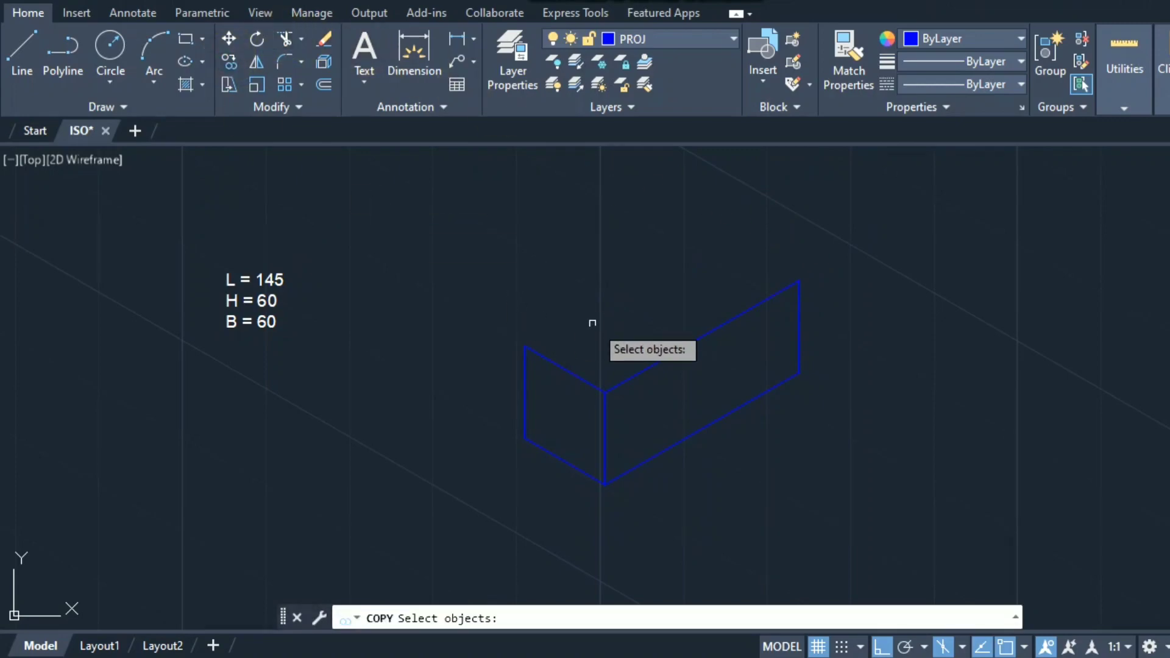
{"action": "left_click", "coordinate": [653, 361]}
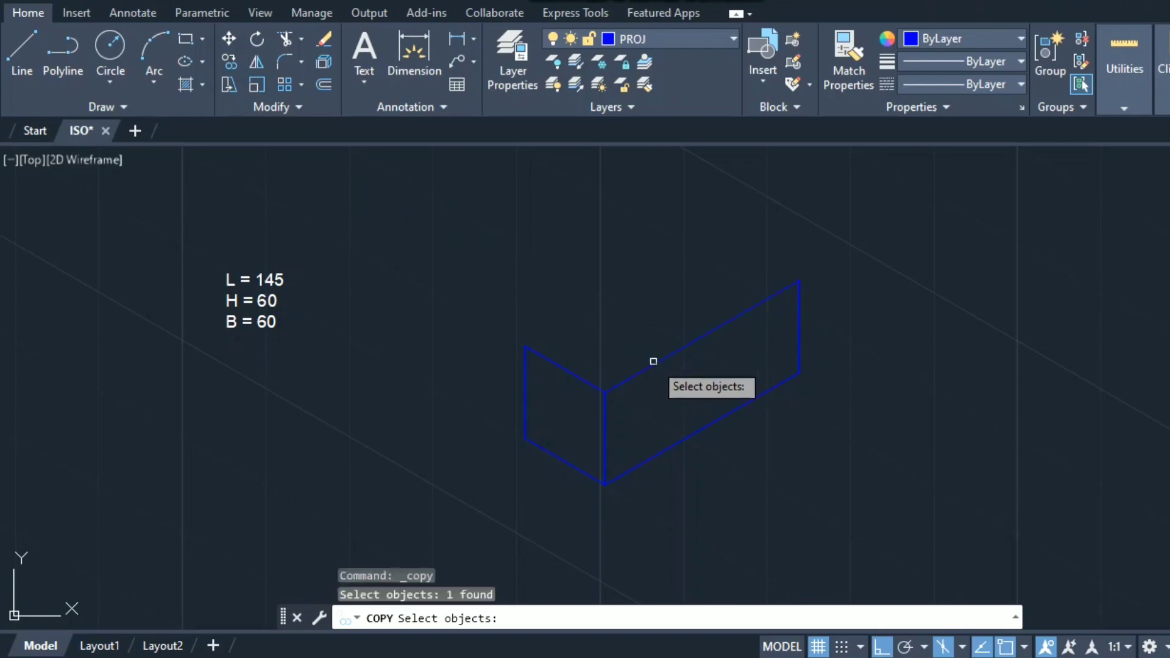
{"action": "key", "text": "Return"}
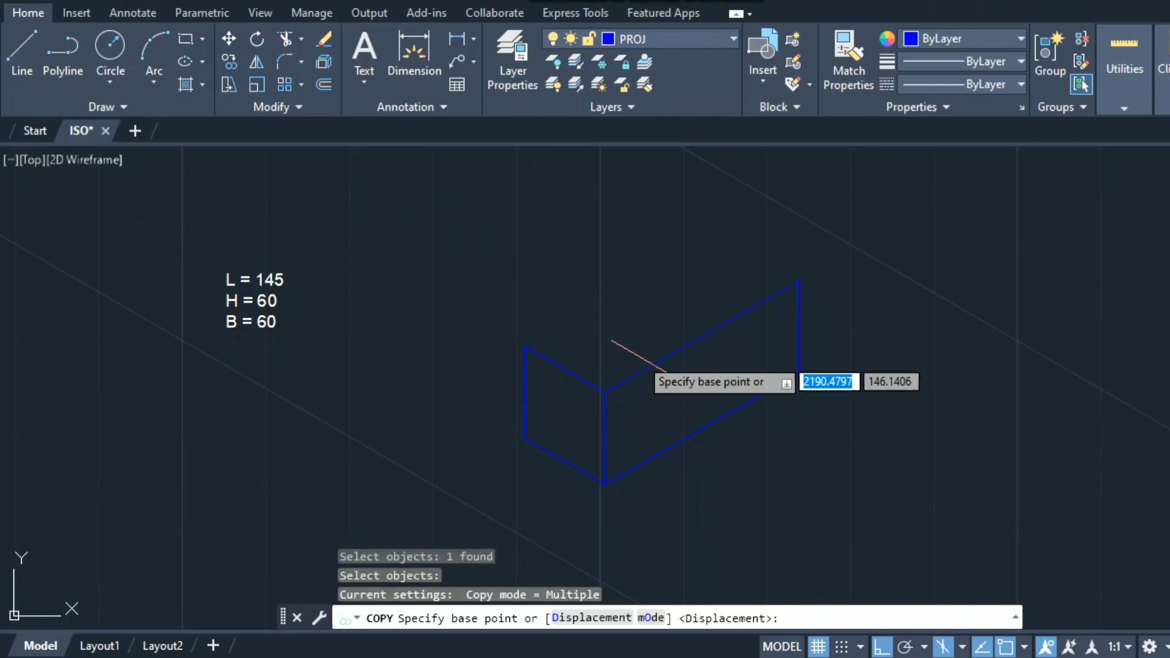
{"action": "left_click", "coordinate": [605, 393]}
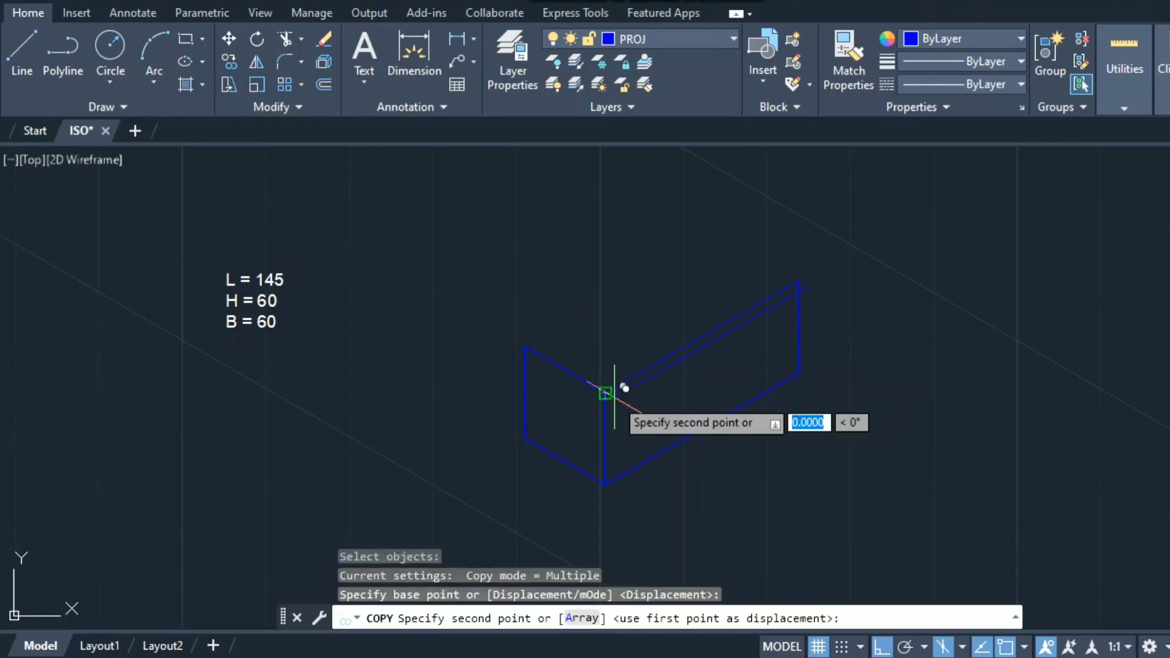
{"action": "left_click", "coordinate": [525, 337]}
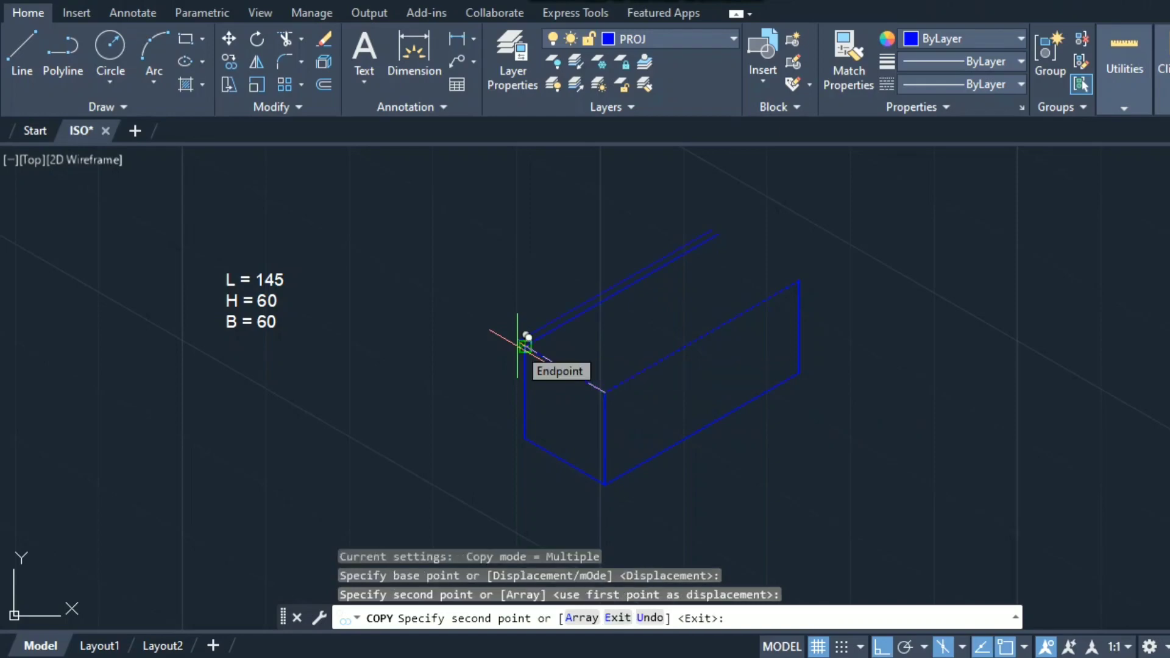
{"action": "key", "text": "Escape"}
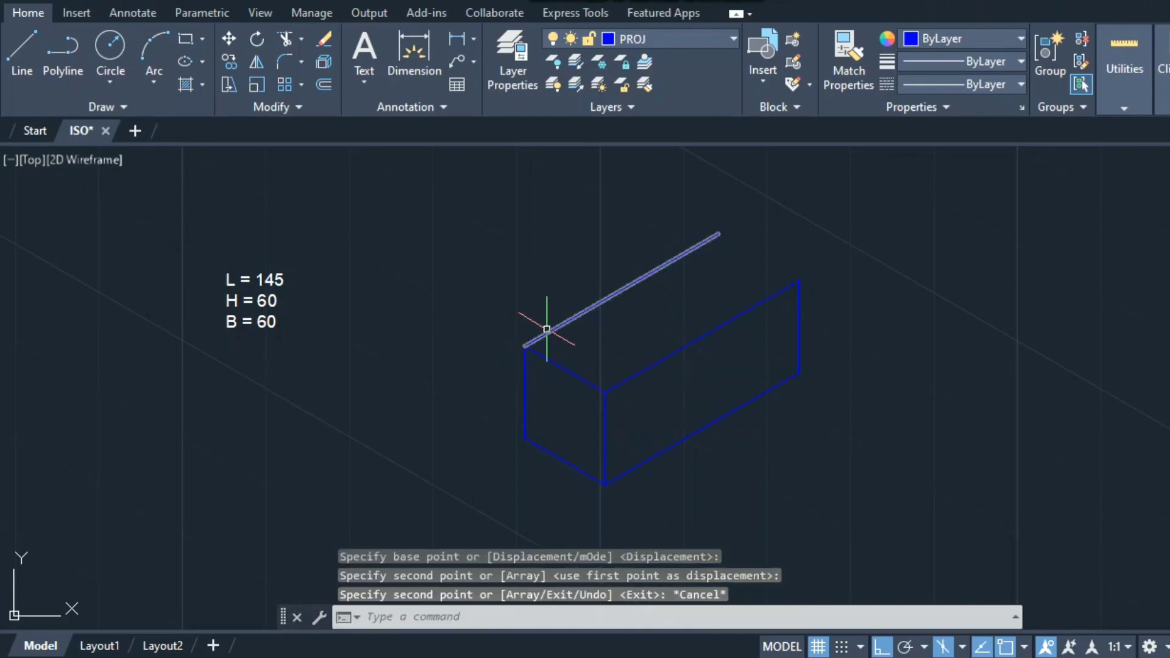
- Copy the side face's top edge from the near top corner to the far end of the long face's top edge
{"action": "key", "text": "Return"}
{"action": "left_click", "coordinate": [555, 361]}
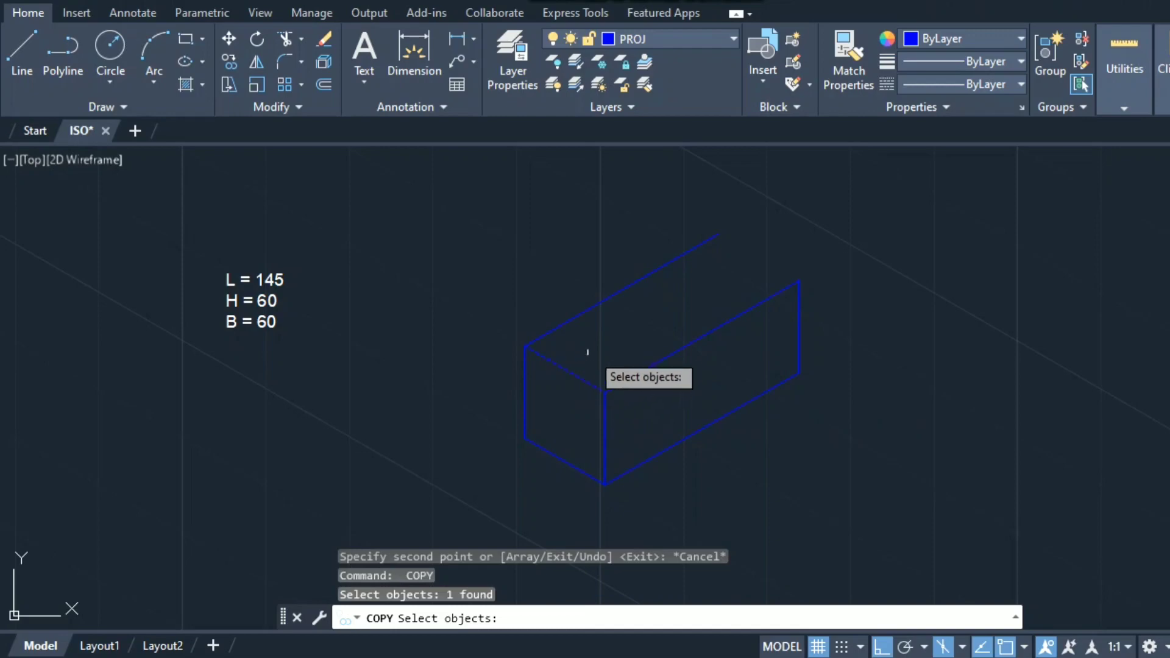
{"action": "key", "text": "Return"}
{"action": "left_click", "coordinate": [605, 392]}
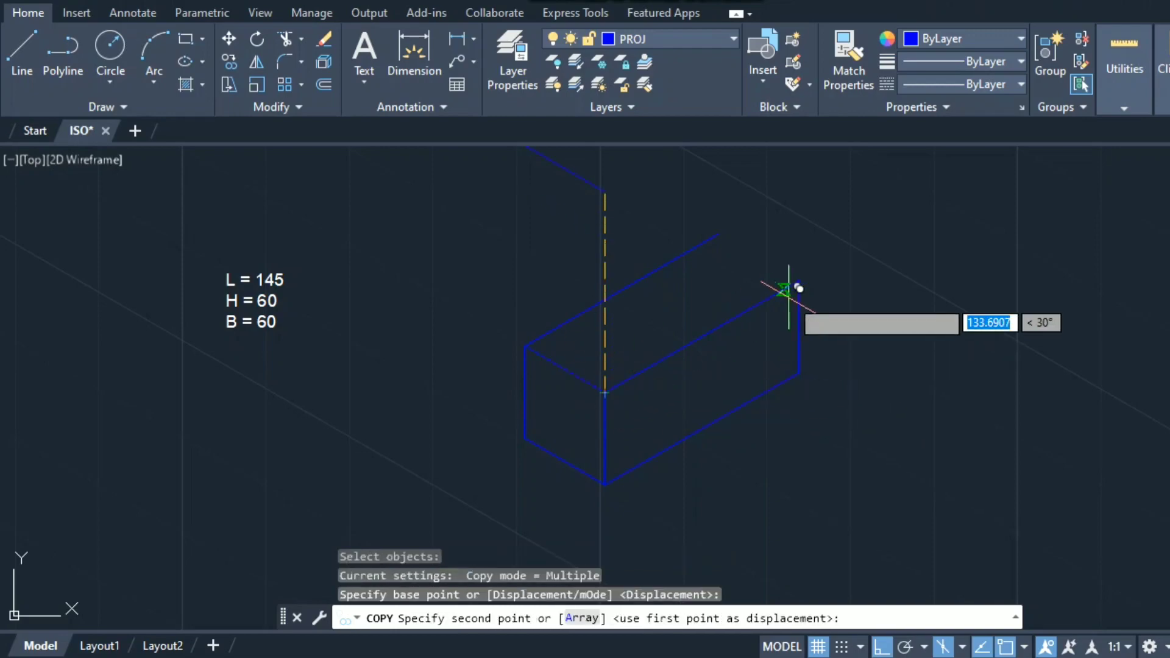
{"action": "left_click", "coordinate": [799, 282]}
{"action": "key", "text": "Escape"}
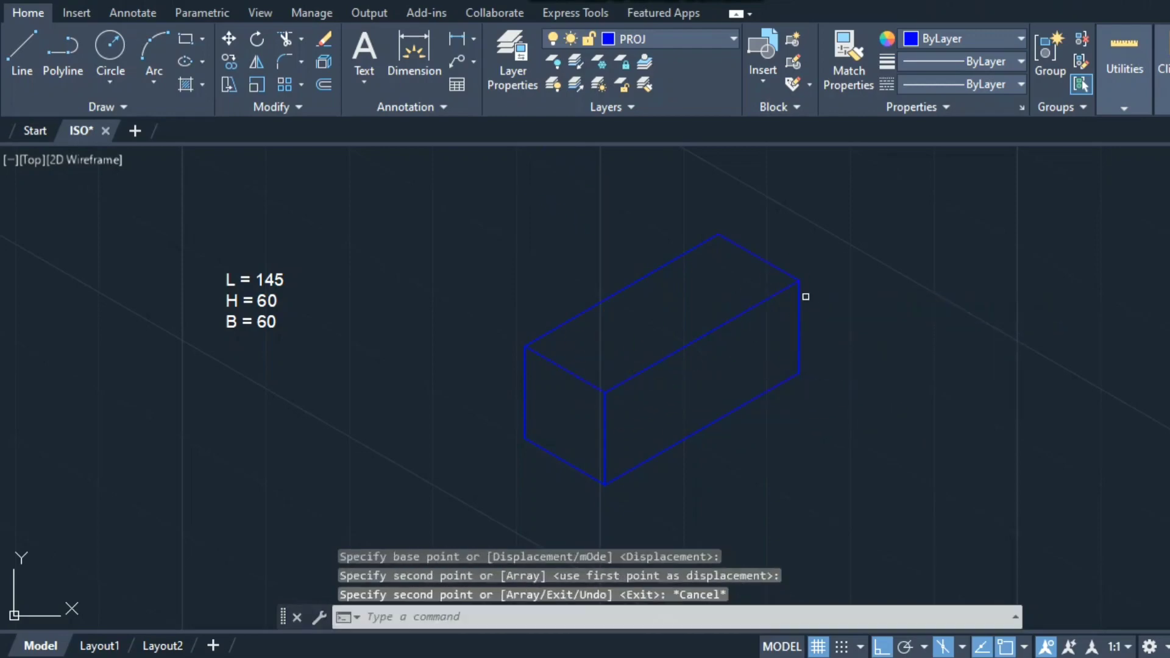
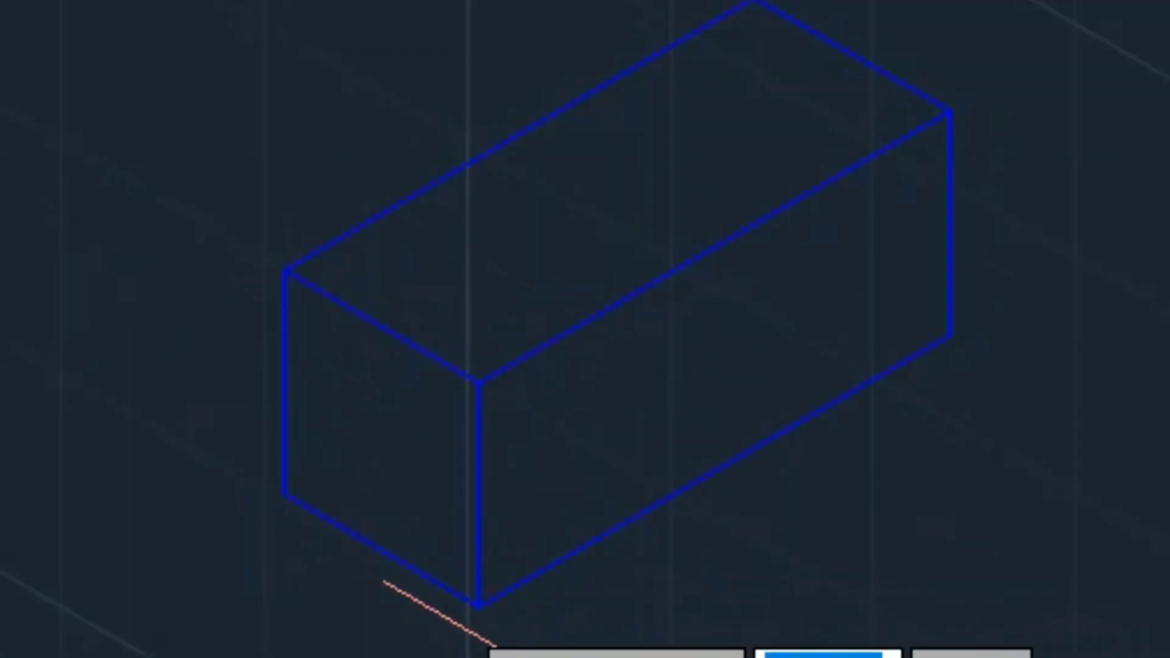
- Draw a 20-unit line at 150° from the box's lowest corner along the side face's bottom edge, continued by a 60-unit vertical line upward
{"action": "left_click", "coordinate": [479, 606]}
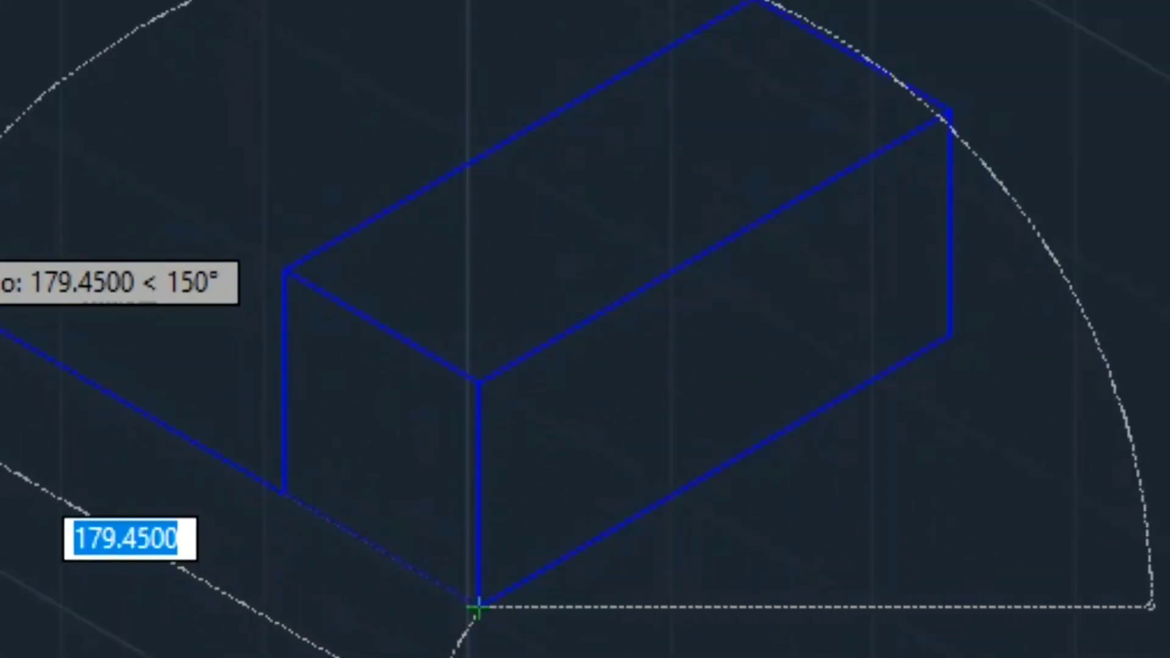
{"action": "type", "text": "20"}
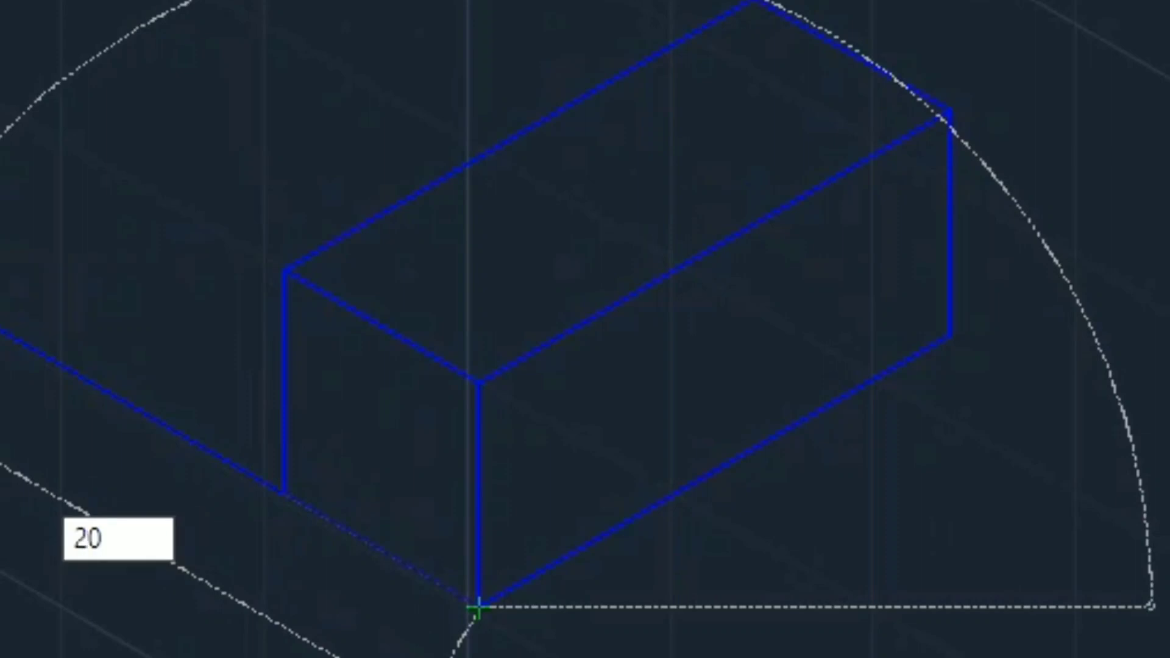
{"action": "key", "text": "Return"}
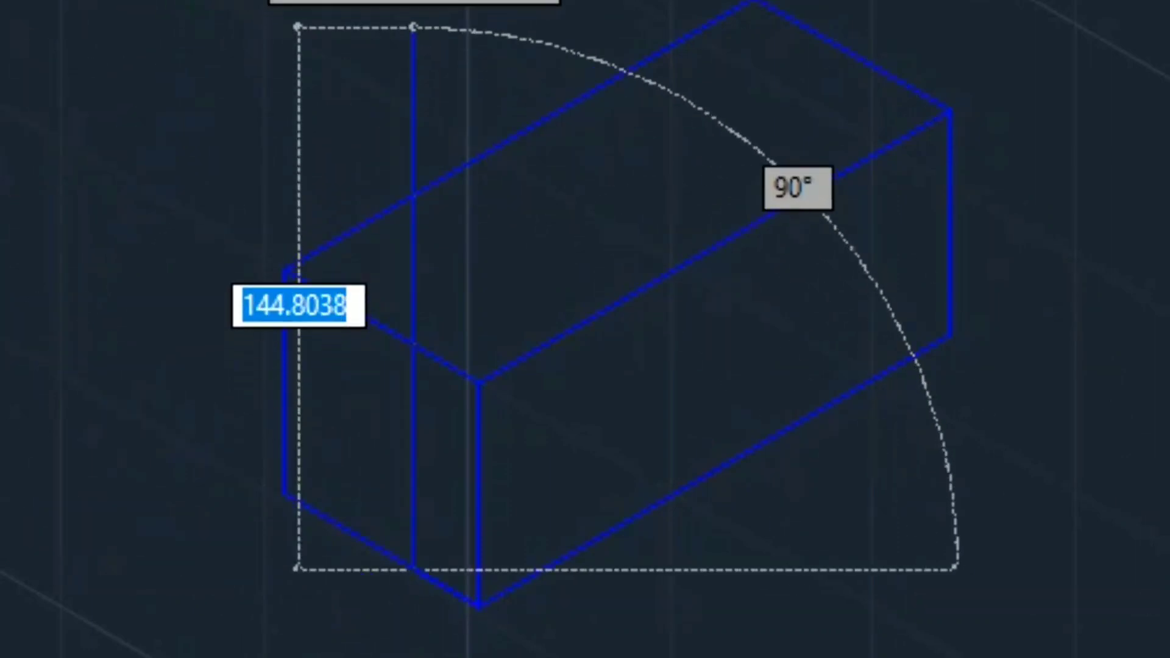
{"action": "type", "text": "60"}
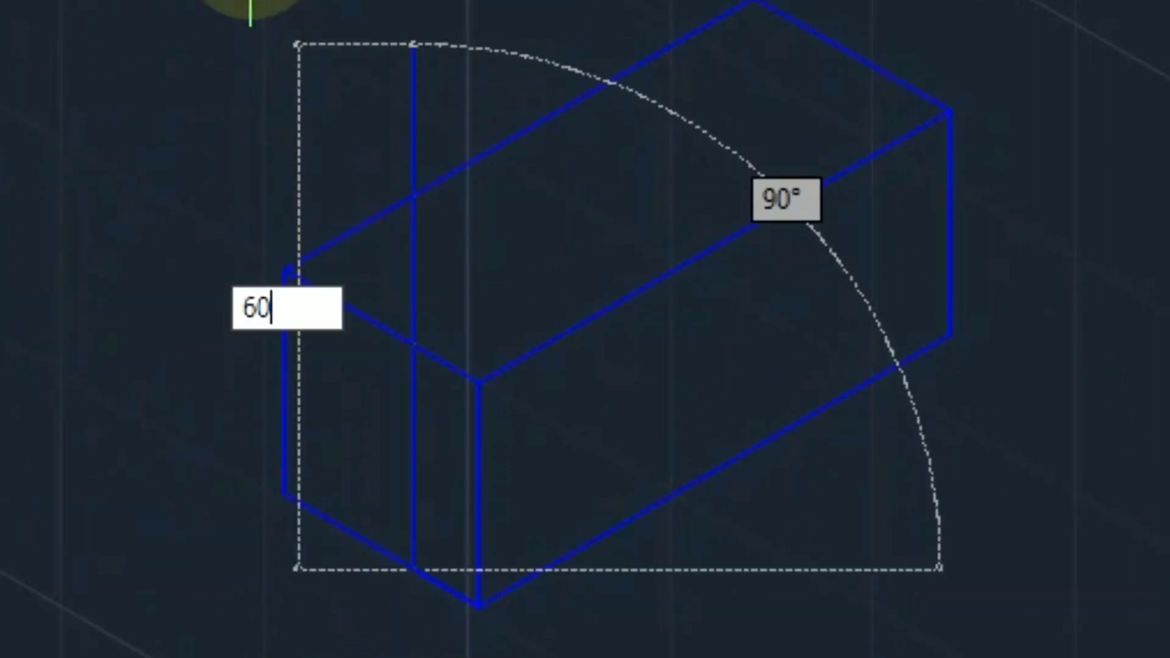
{"action": "key", "text": "Return"}
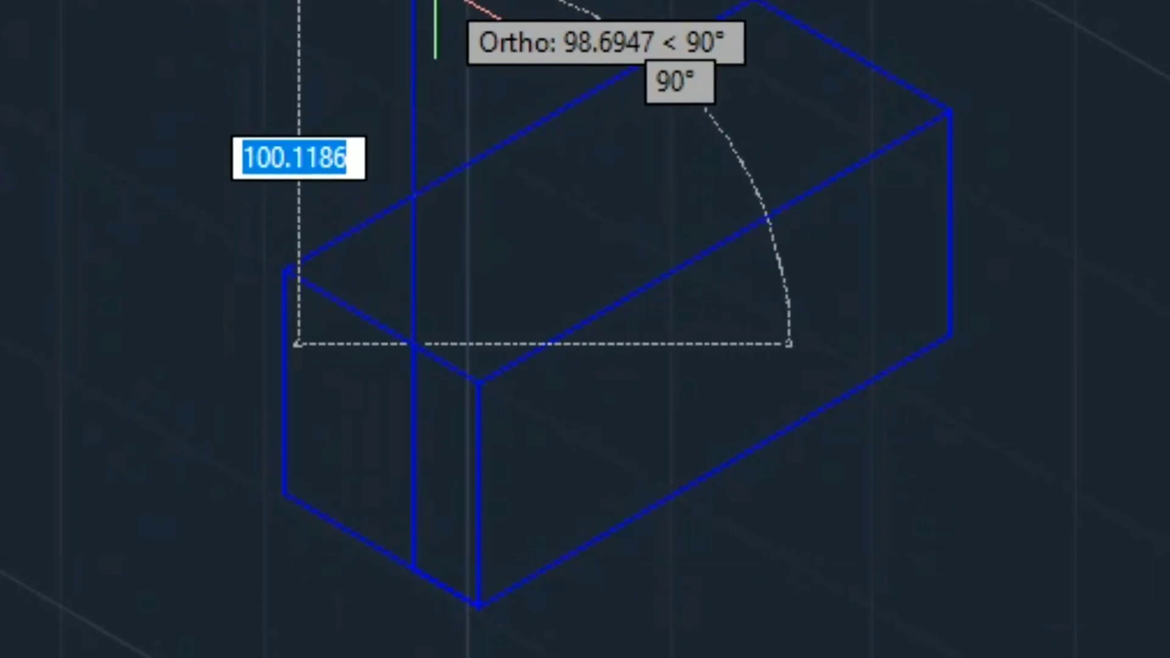
{"action": "key", "text": "Return"}
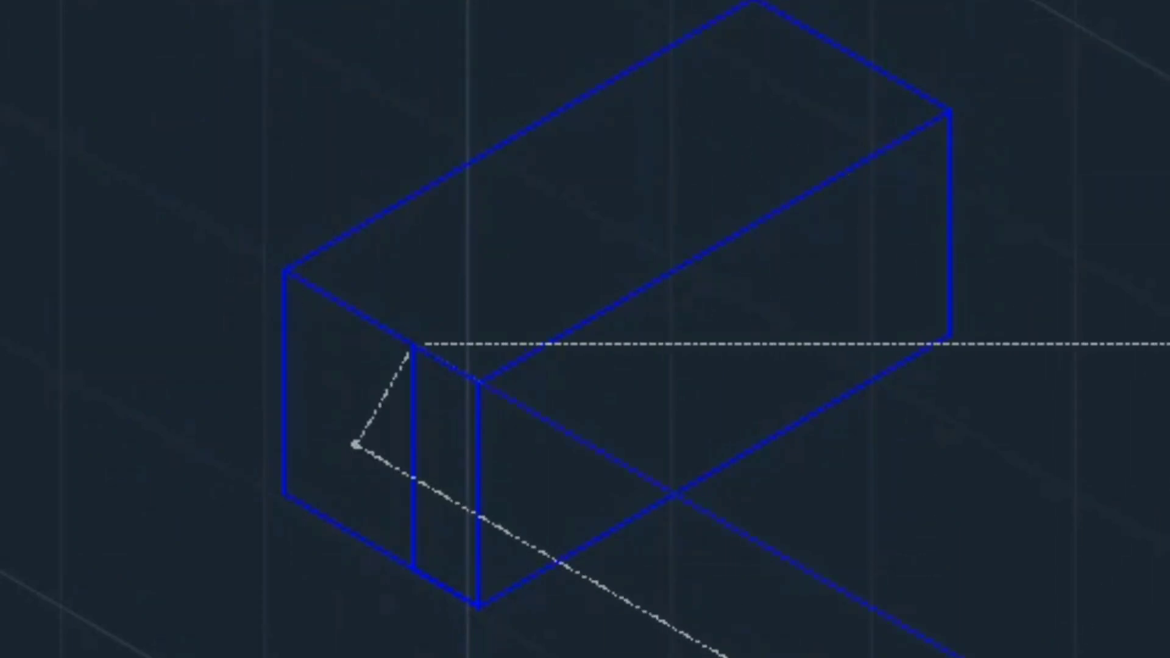
- Complete the inner isometric square with lines 60 at 30°, 60 down and 60 back to the foot of its vertical side
{"action": "left_click", "coordinate": [415, 344]}
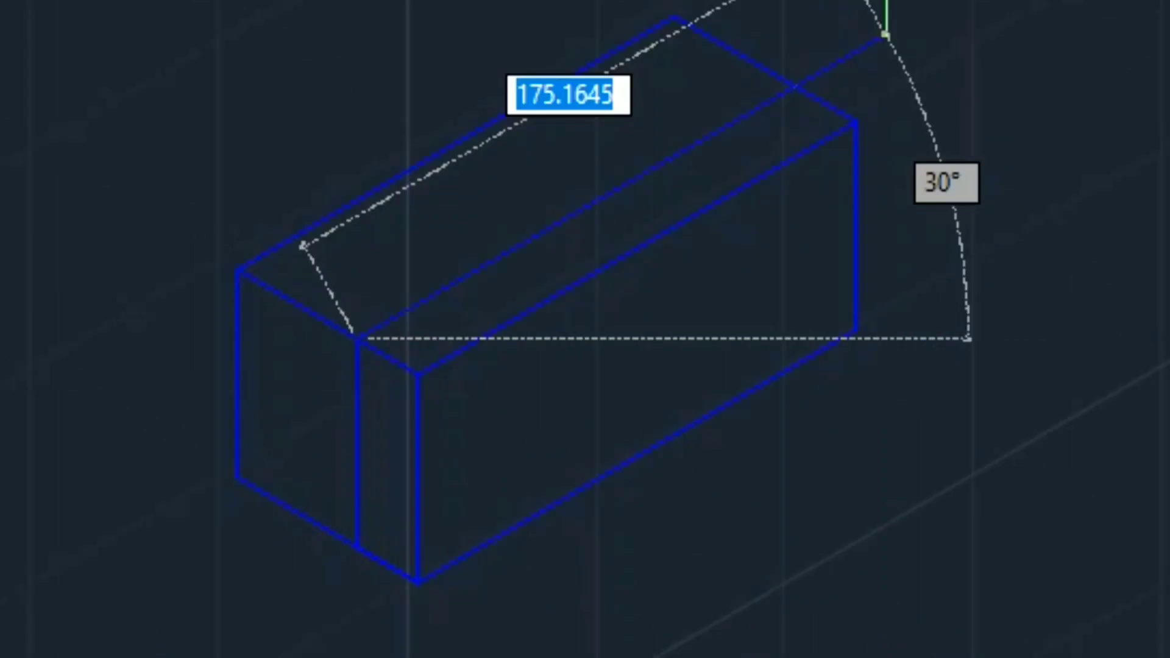
{"action": "type", "text": "60"}
{"action": "key", "text": "Return"}
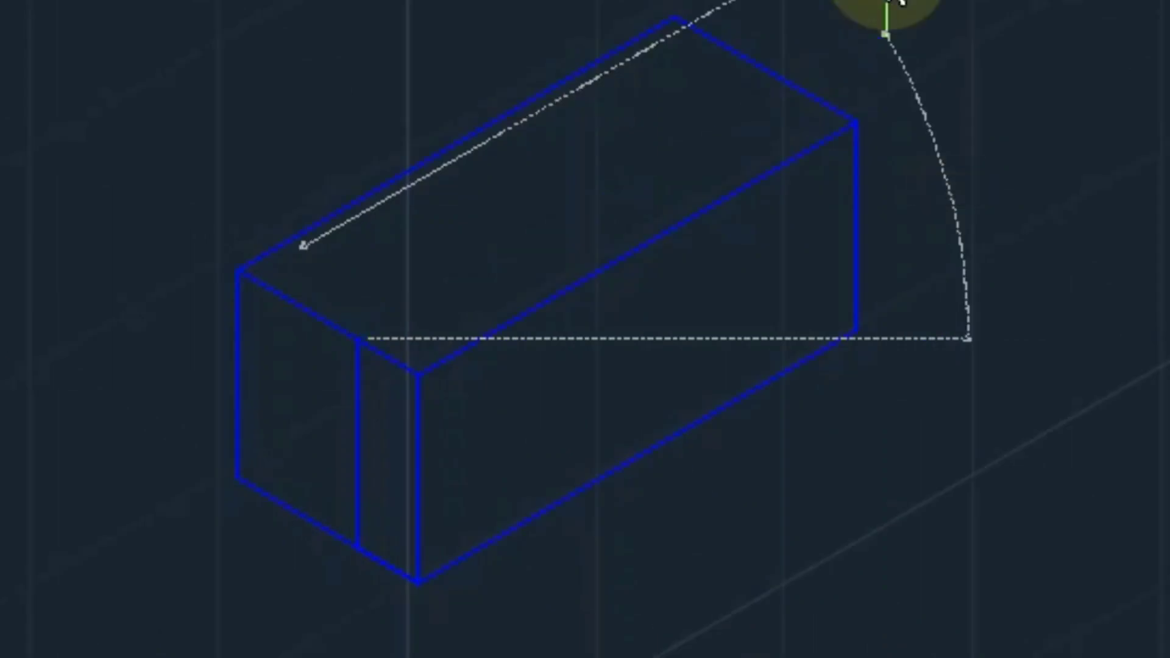
{"action": "left_click", "coordinate": [536, 237]}
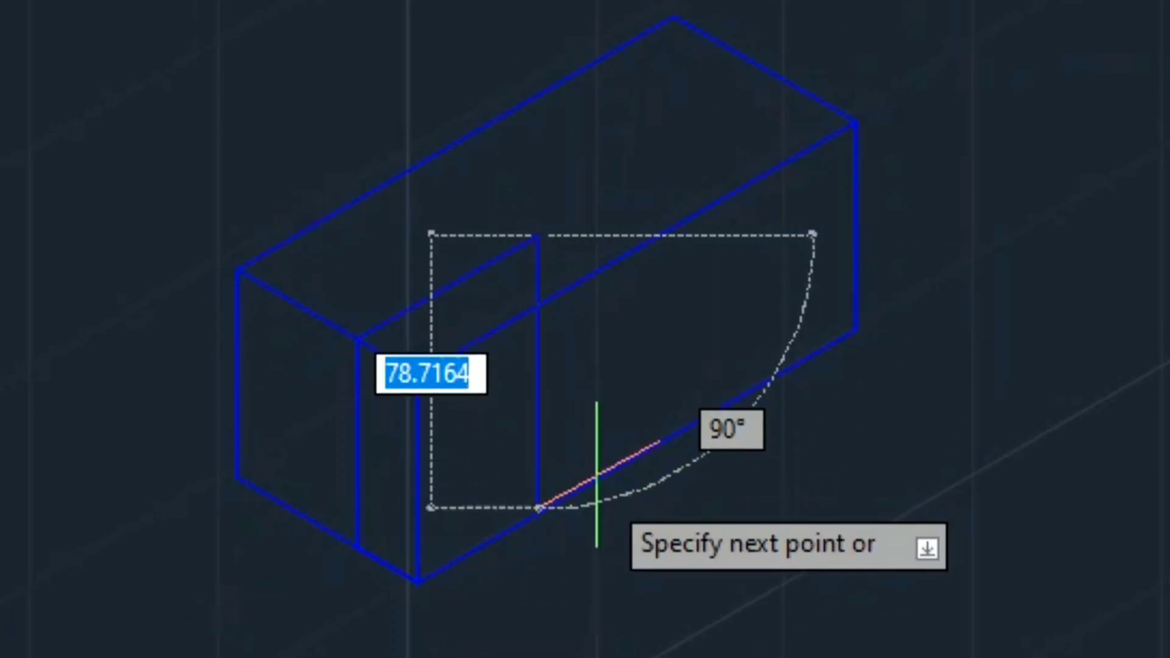
{"action": "type", "text": "60"}
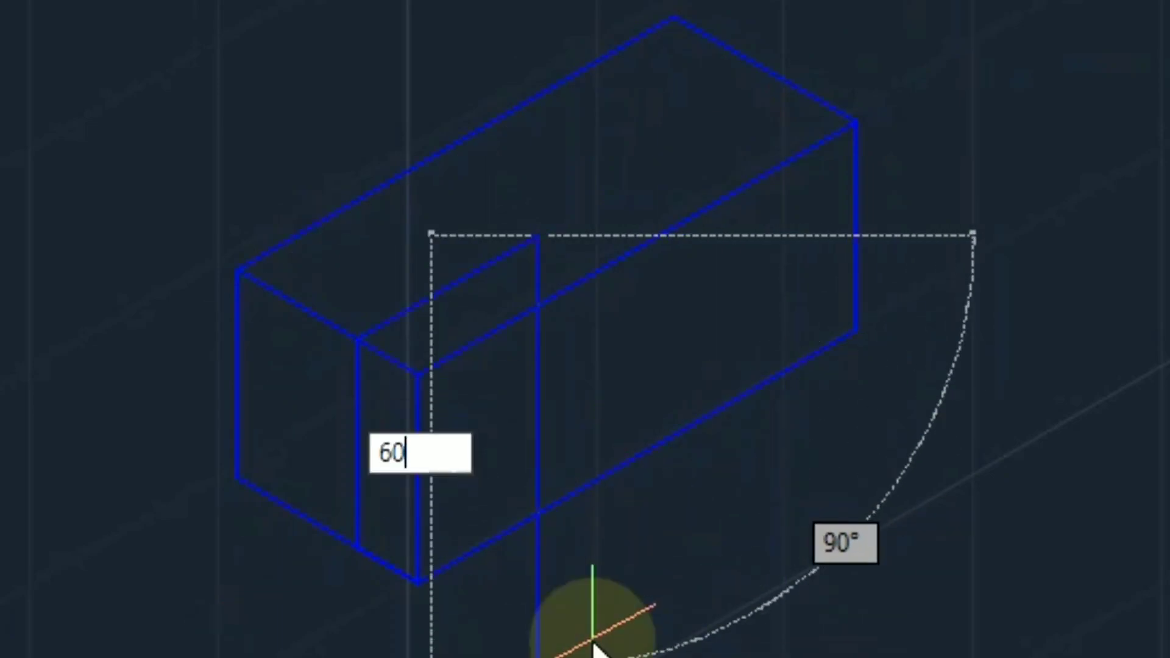
{"action": "key", "text": "Return"}
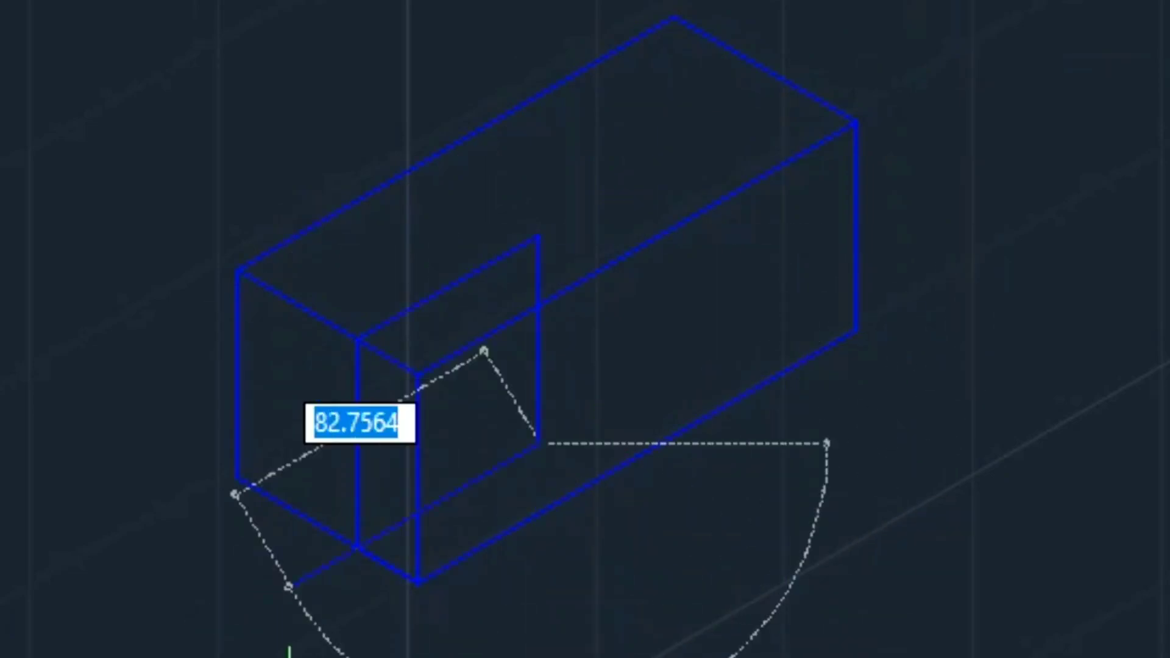
{"action": "key", "text": "BackSpace"}
{"action": "type", "text": "60"}
{"action": "key", "text": "Return"}
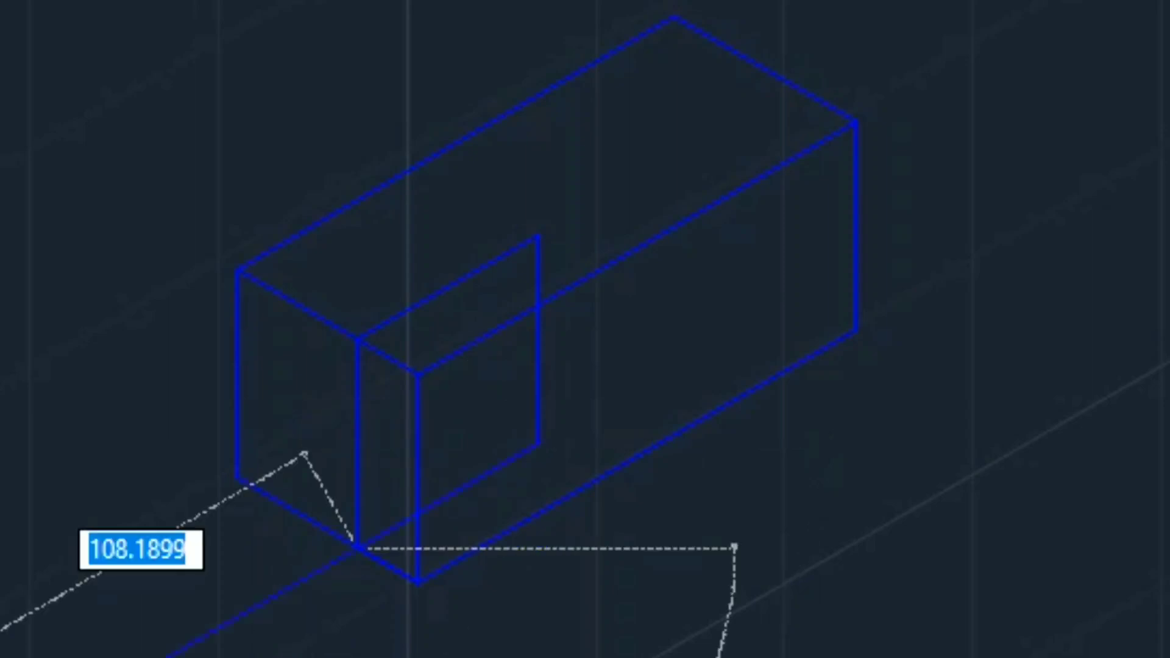
{"action": "key", "text": "Escape"}
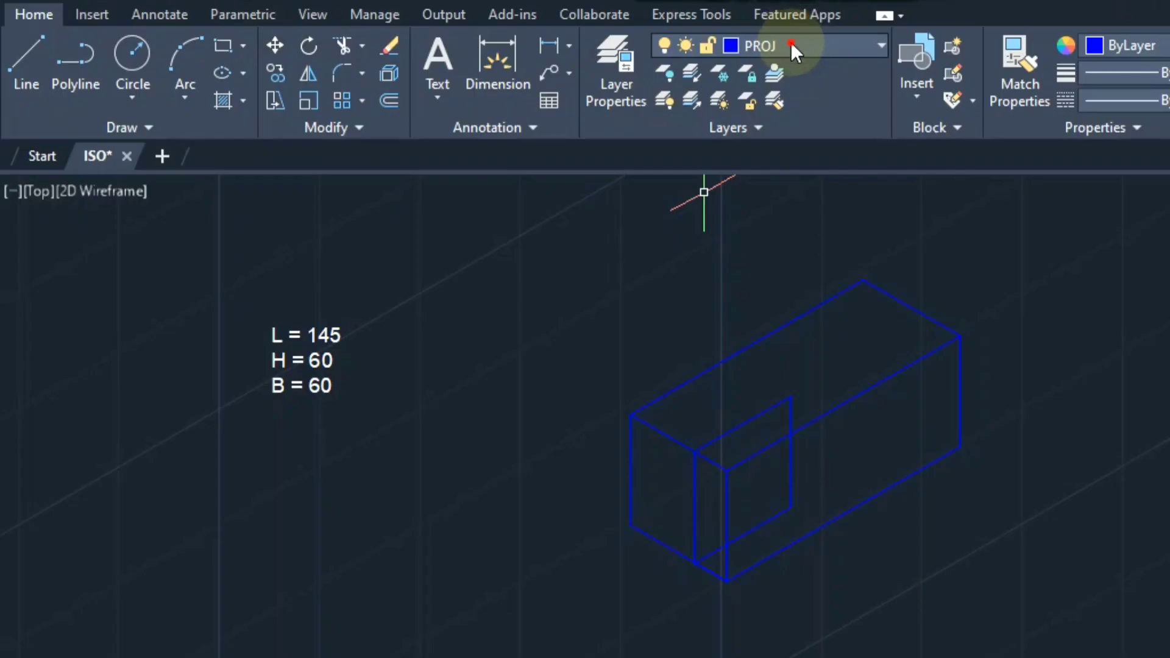
- Draw a vertical centre line on the CENTER layer between the midpoints of the inner square's upper and lower edges
{"action": "left_click", "coordinate": [791, 44]}
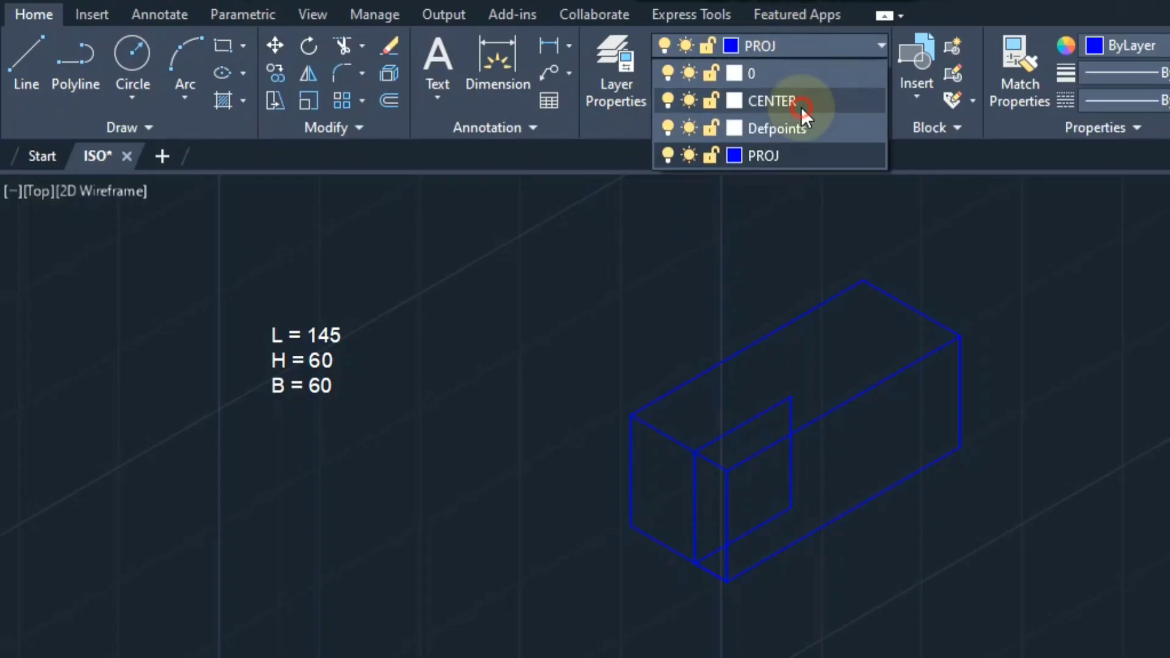
{"action": "left_click", "coordinate": [799, 101]}
{"action": "left_click", "coordinate": [24, 61]}
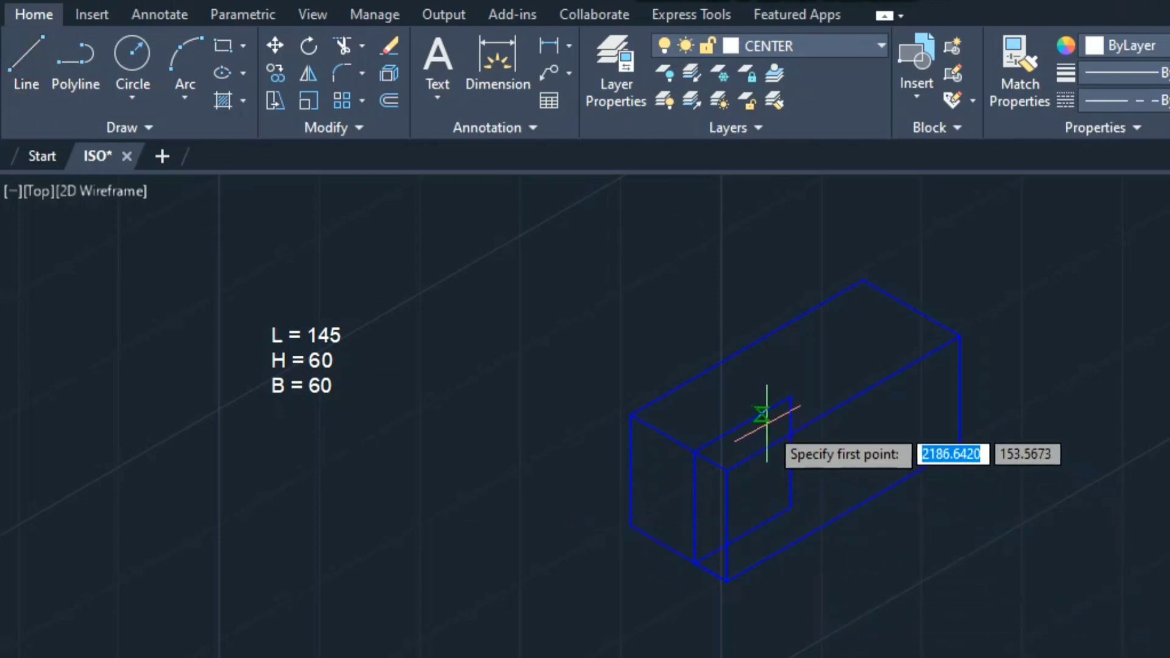
{"action": "left_click", "coordinate": [744, 422]}
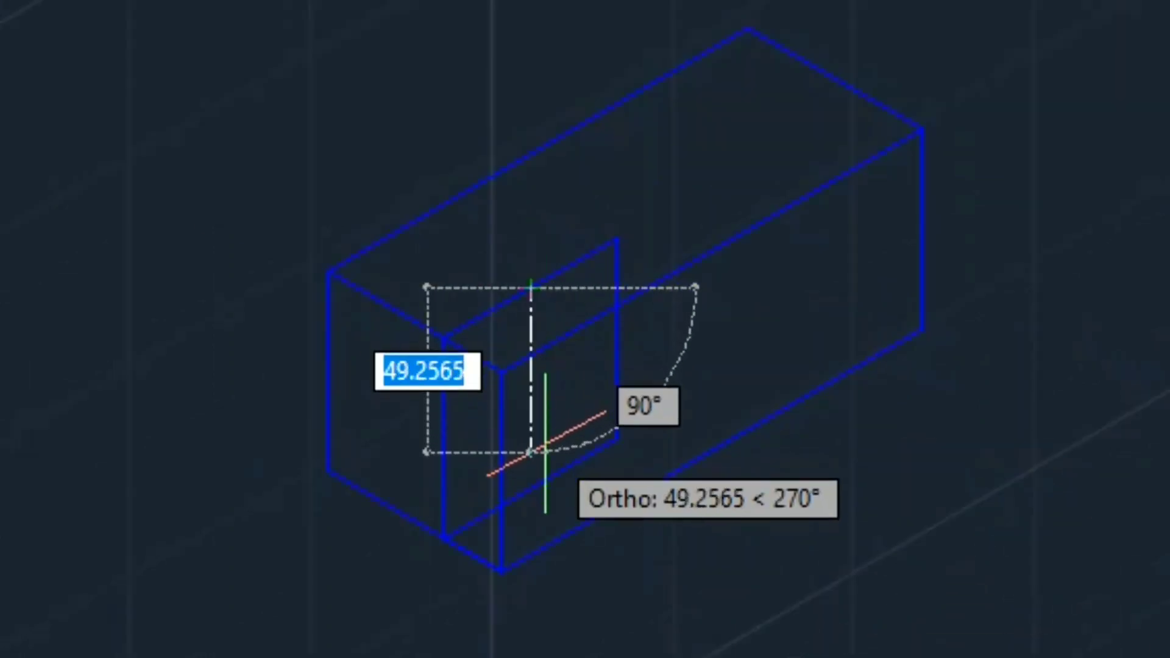
{"action": "left_click", "coordinate": [531, 487]}
{"action": "key", "text": "Return"}
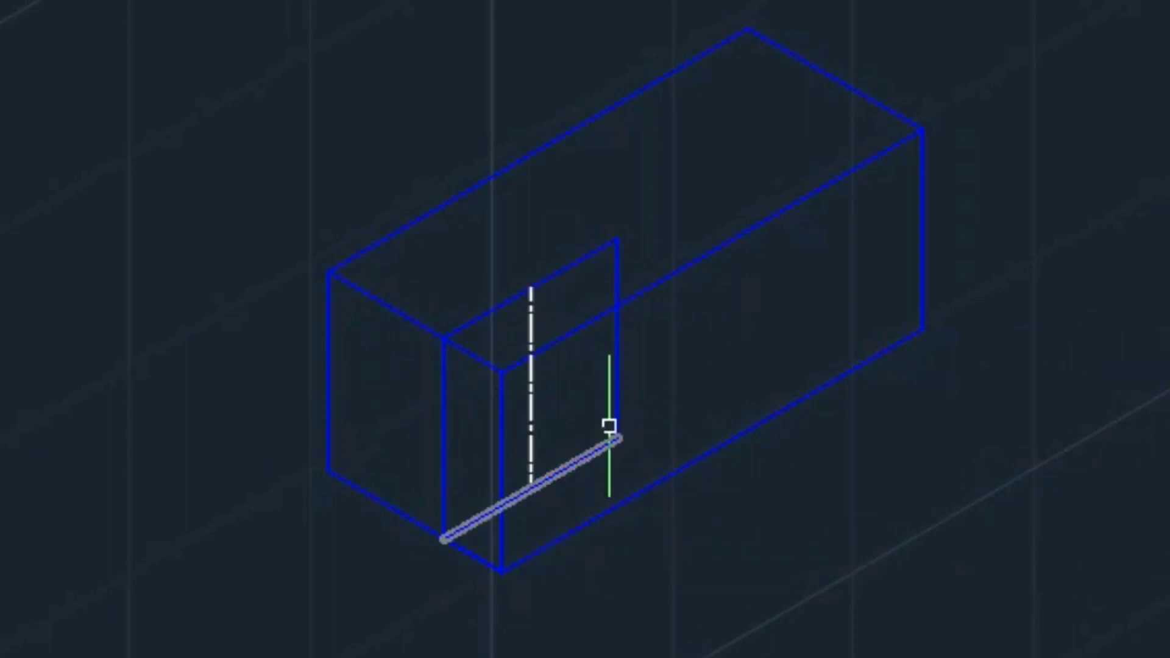
- Draw a second centre line along the 30° axis between the midpoints of the inner square's two vertical sides
{"action": "key", "text": "Return"}
{"action": "left_click", "coordinate": [617, 336]}
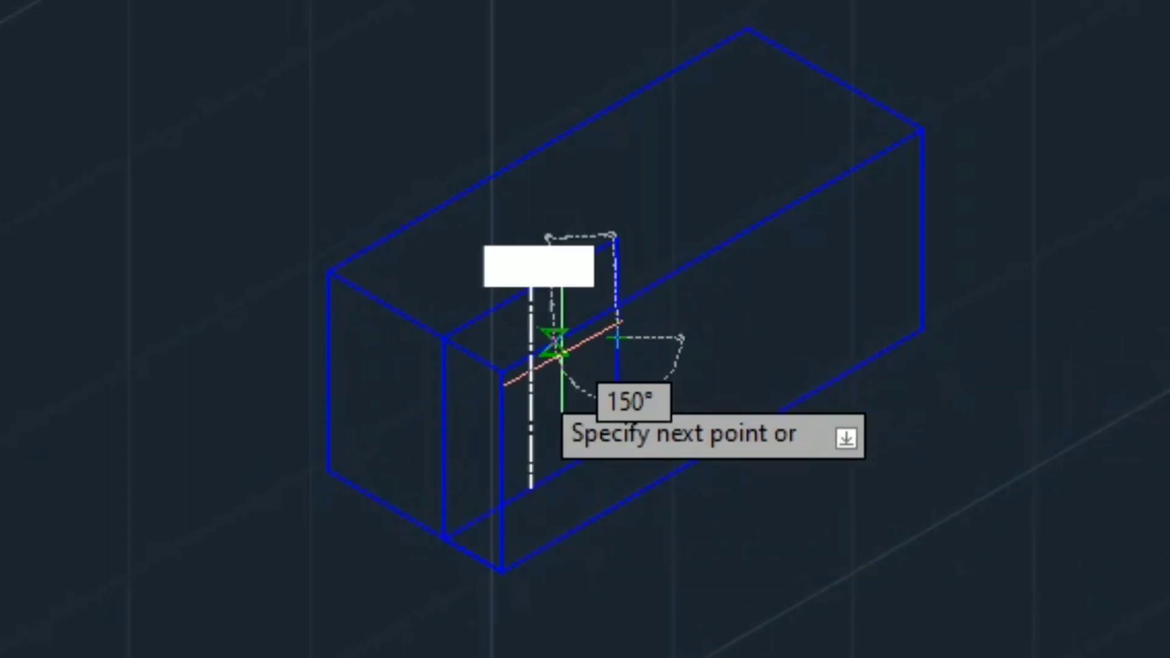
{"action": "left_click", "coordinate": [444, 436]}
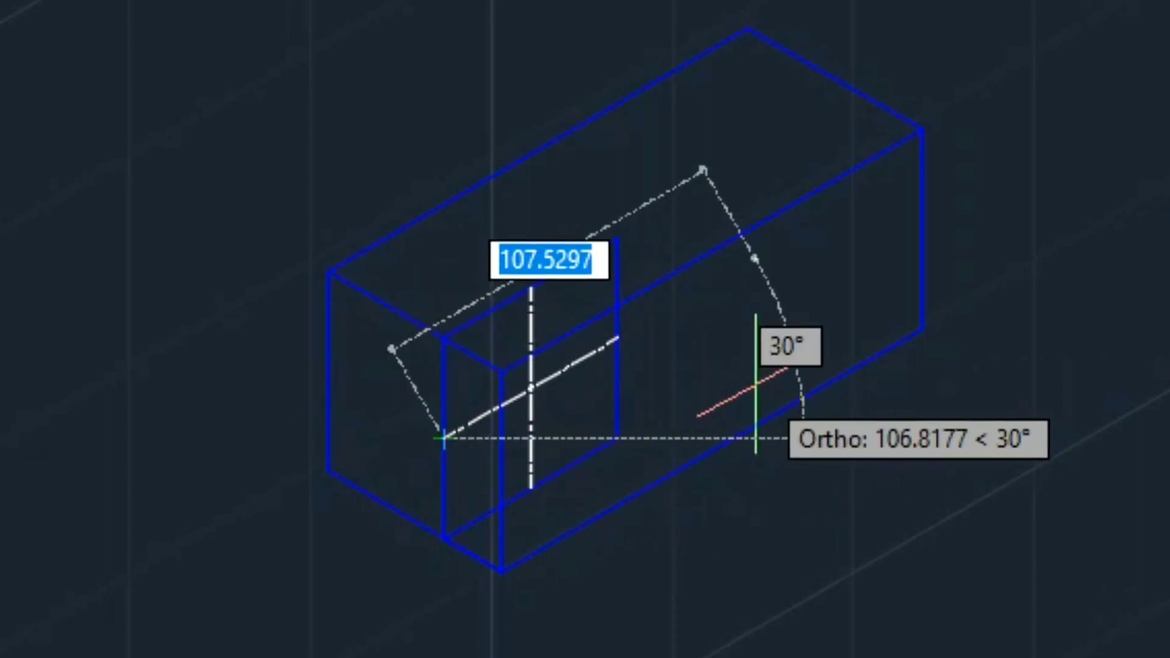
{"action": "key", "text": "Return"}
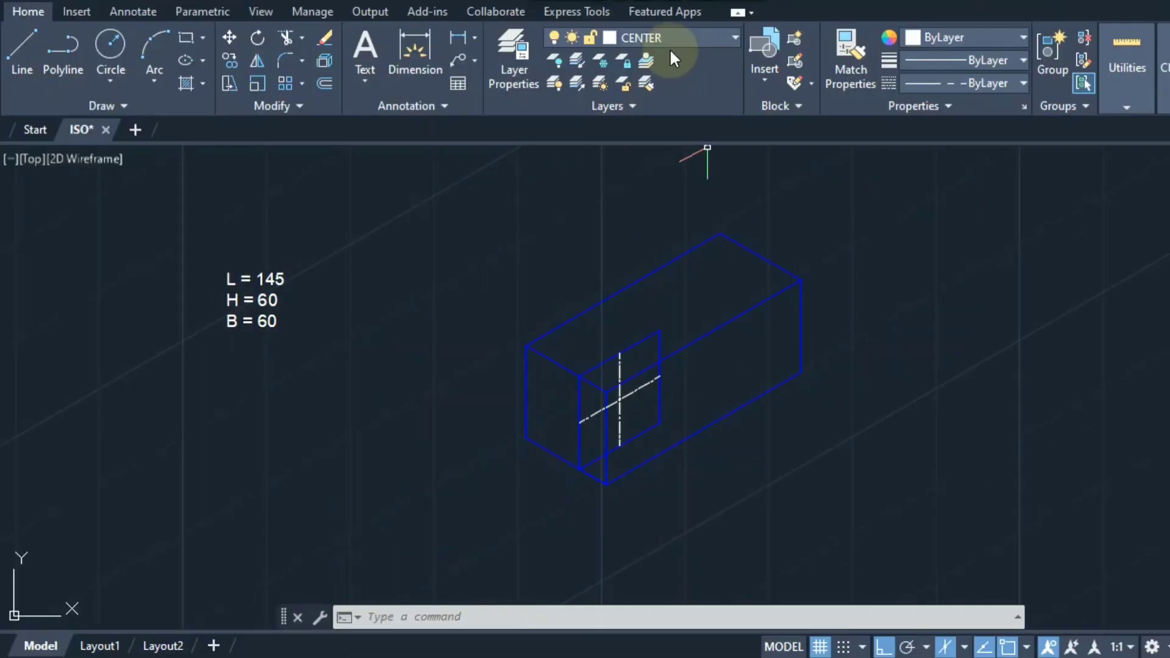
- On layer 0, draw an isocircle of radius 15 centred on the intersection of the inner square's two centre lines
{"action": "left_click", "coordinate": [674, 36]}
{"action": "left_click", "coordinate": [675, 59]}
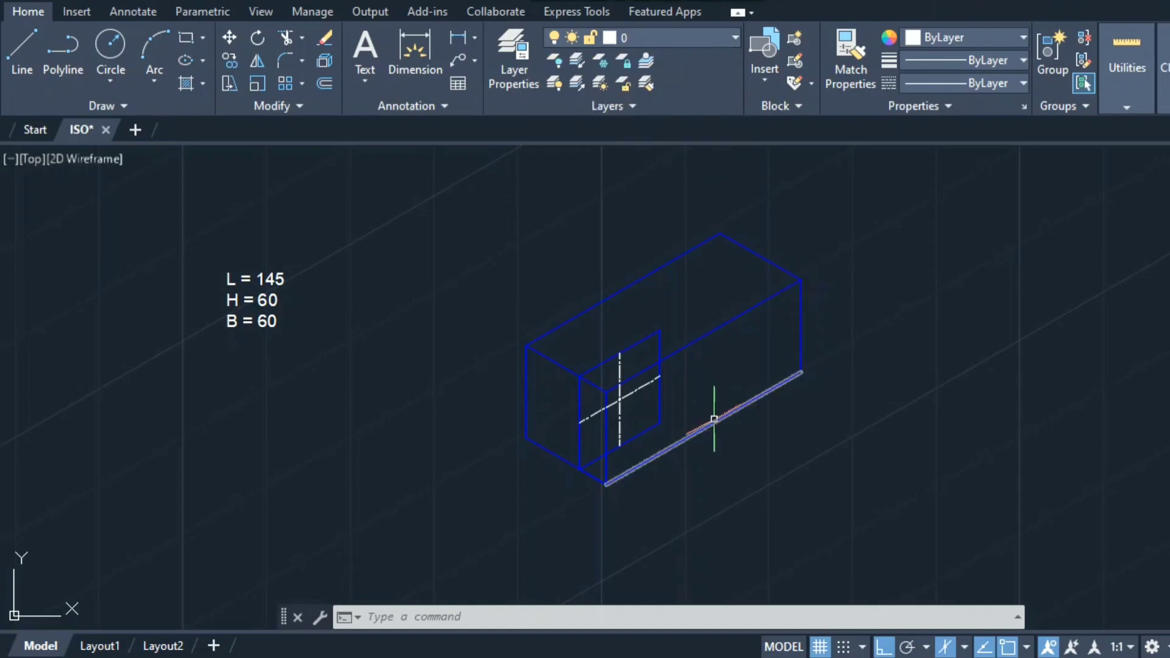
{"action": "type", "text": "eLLIPS"}
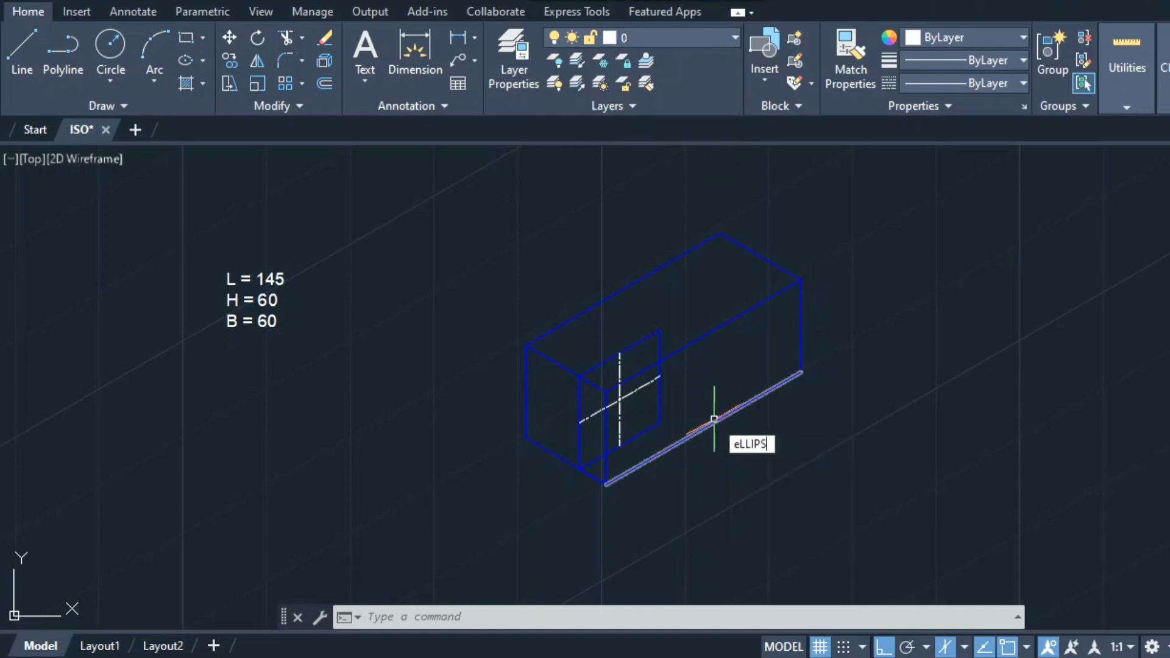
{"action": "type", "text": "E"}
{"action": "key", "text": "Return"}
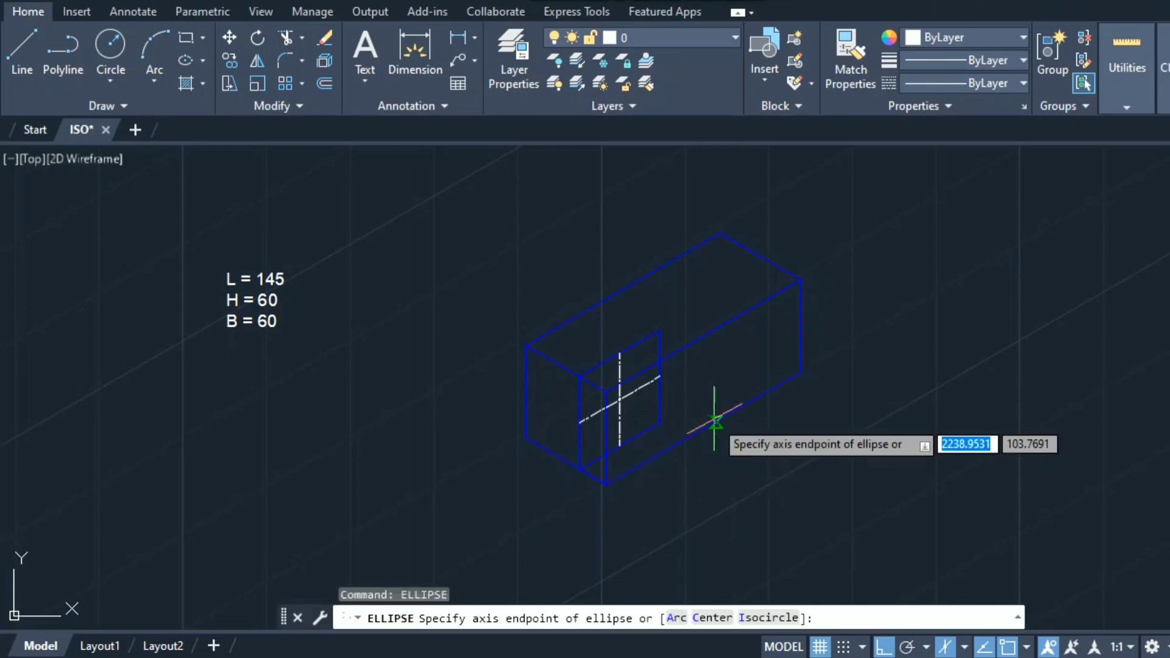
{"action": "left_click", "coordinate": [759, 605]}
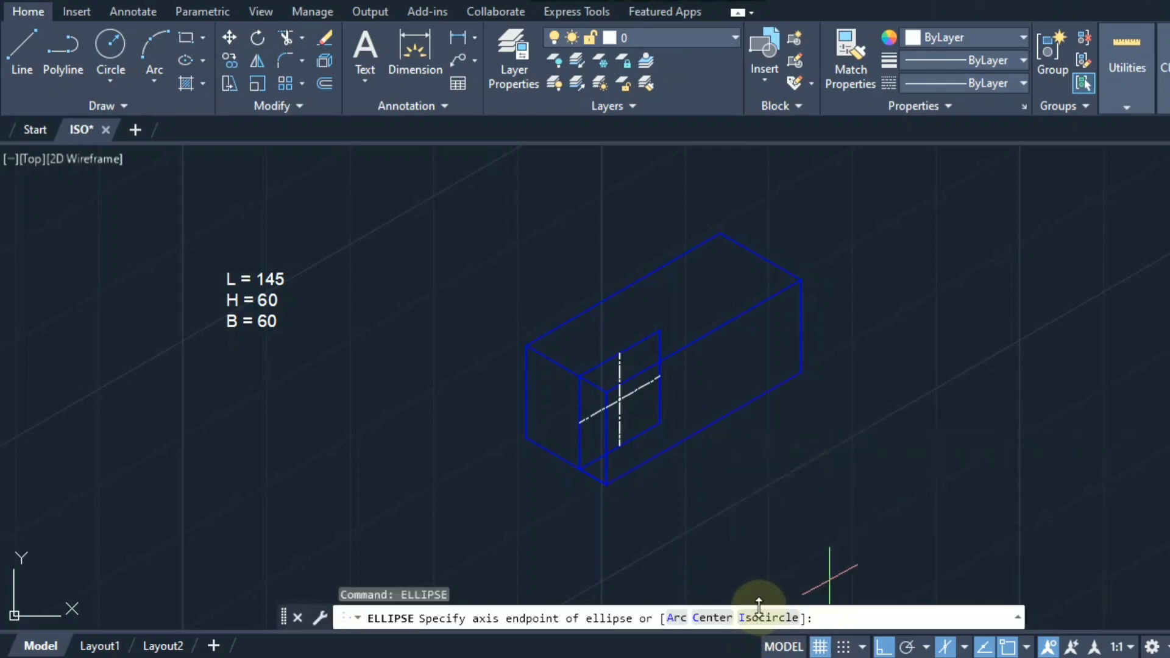
{"action": "left_click", "coordinate": [758, 617]}
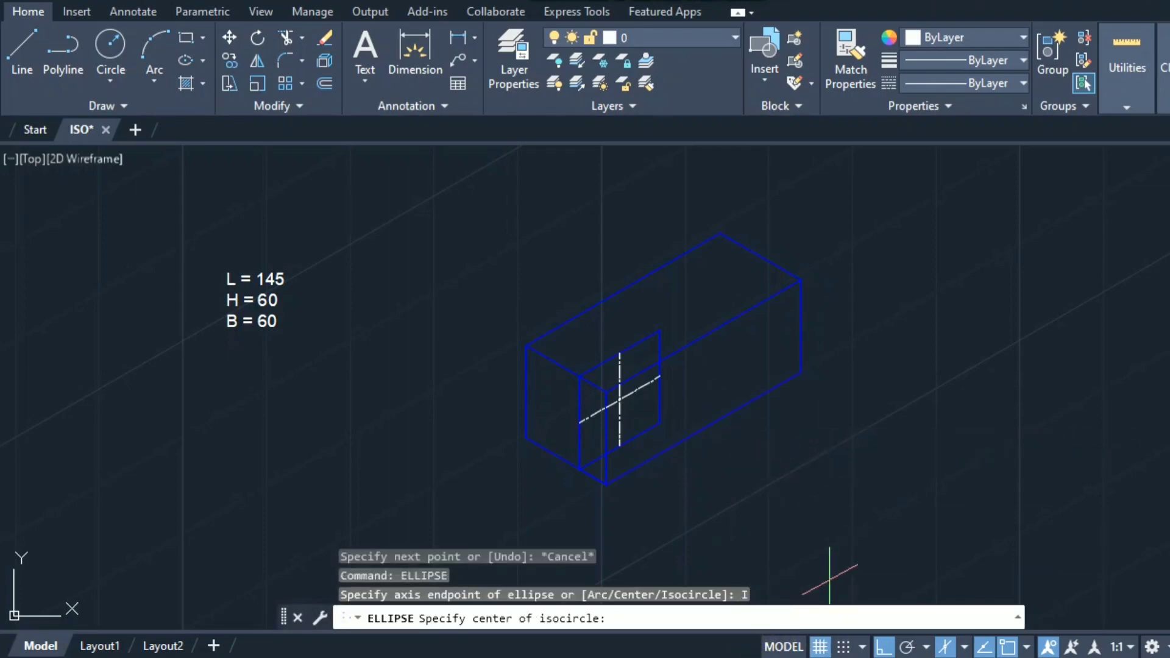
{"action": "scroll", "coordinate": [615, 407], "scroll_direction": "up", "scroll_amount": 3}
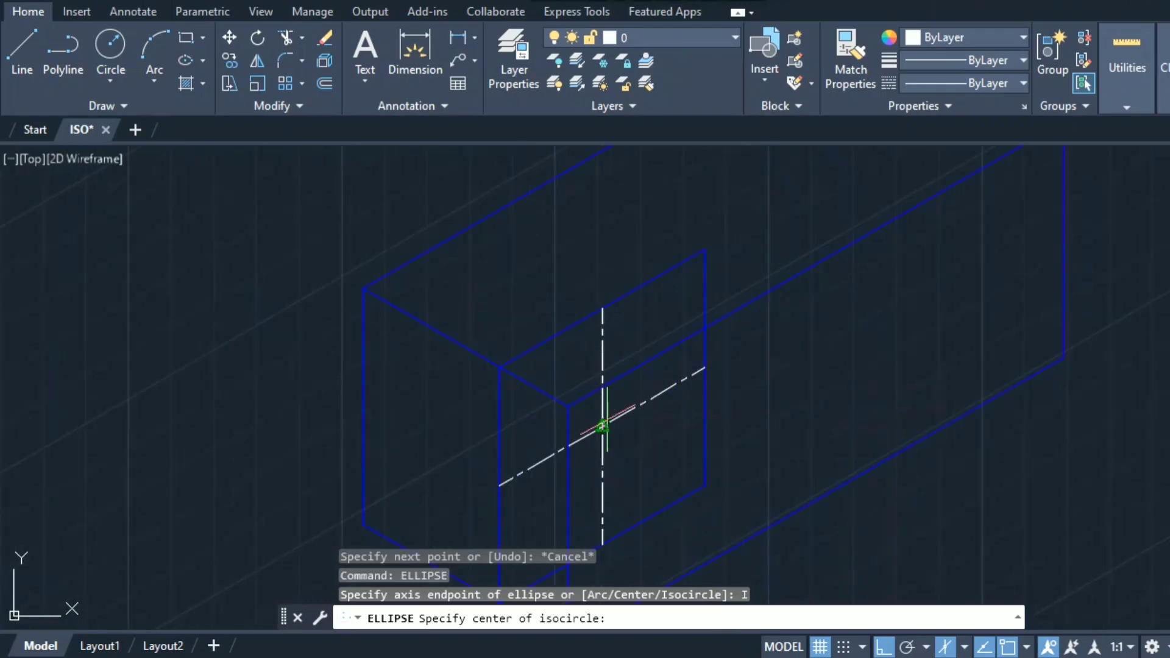
{"action": "left_click", "coordinate": [602, 426]}
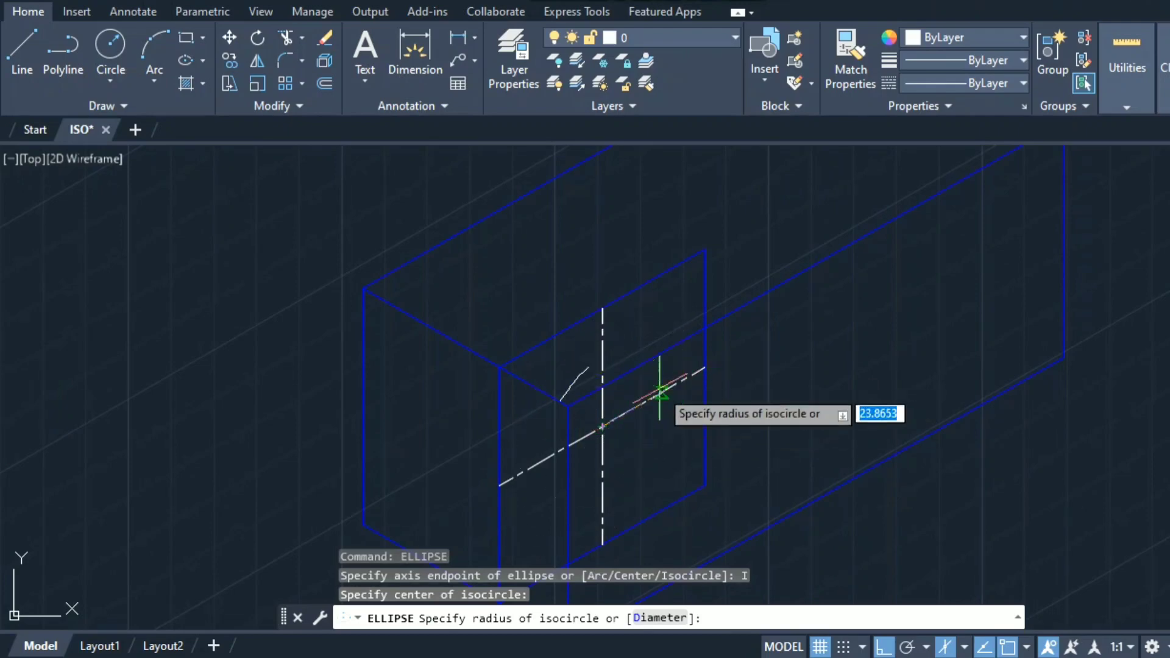
{"action": "scroll", "coordinate": [653, 396], "scroll_direction": "down", "scroll_amount": 2}
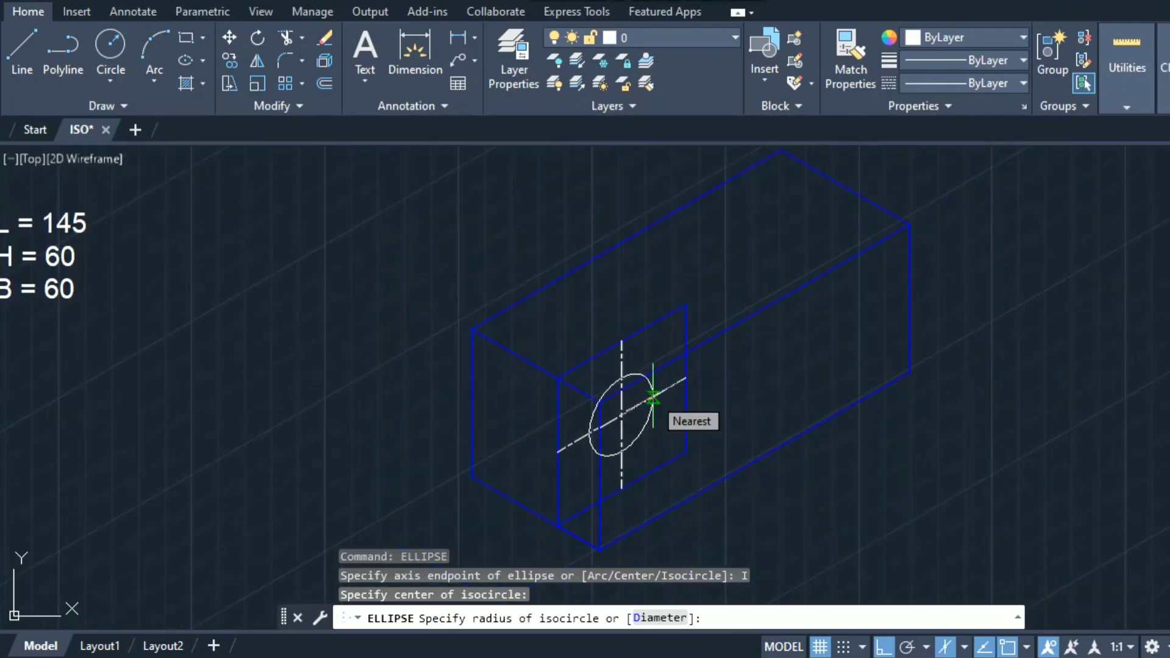
{"action": "type", "text": "15"}
{"action": "key", "text": "Return"}
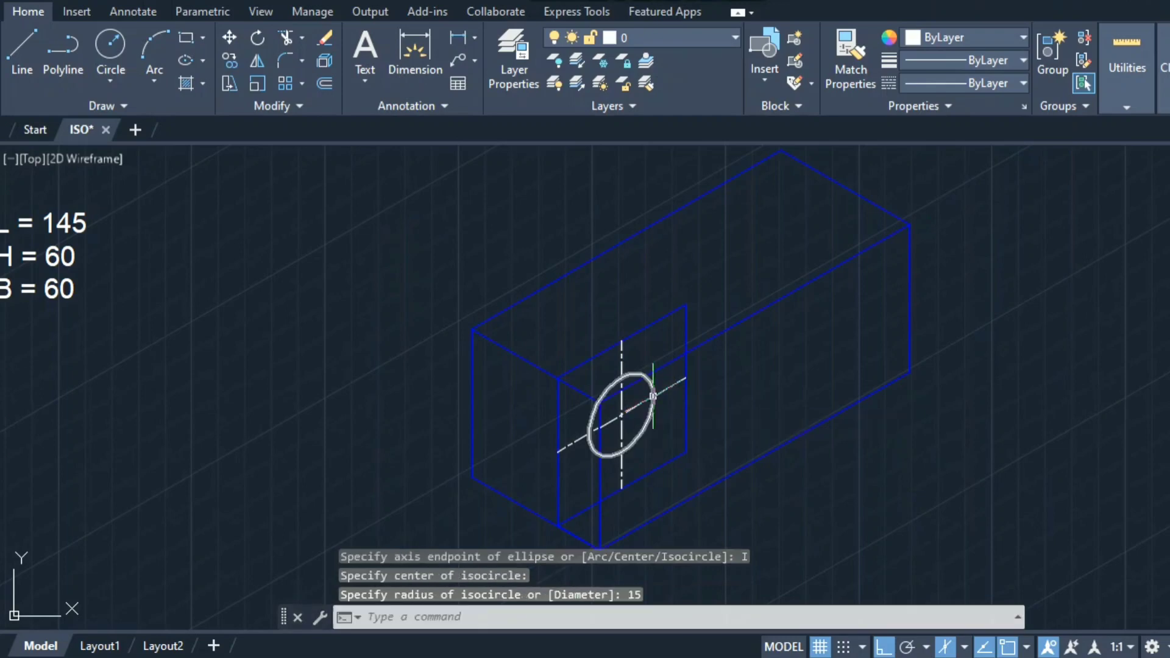
- Draw a concentric isocircle of radius 30 at the same centre-line intersection
{"action": "key", "text": "Return"}
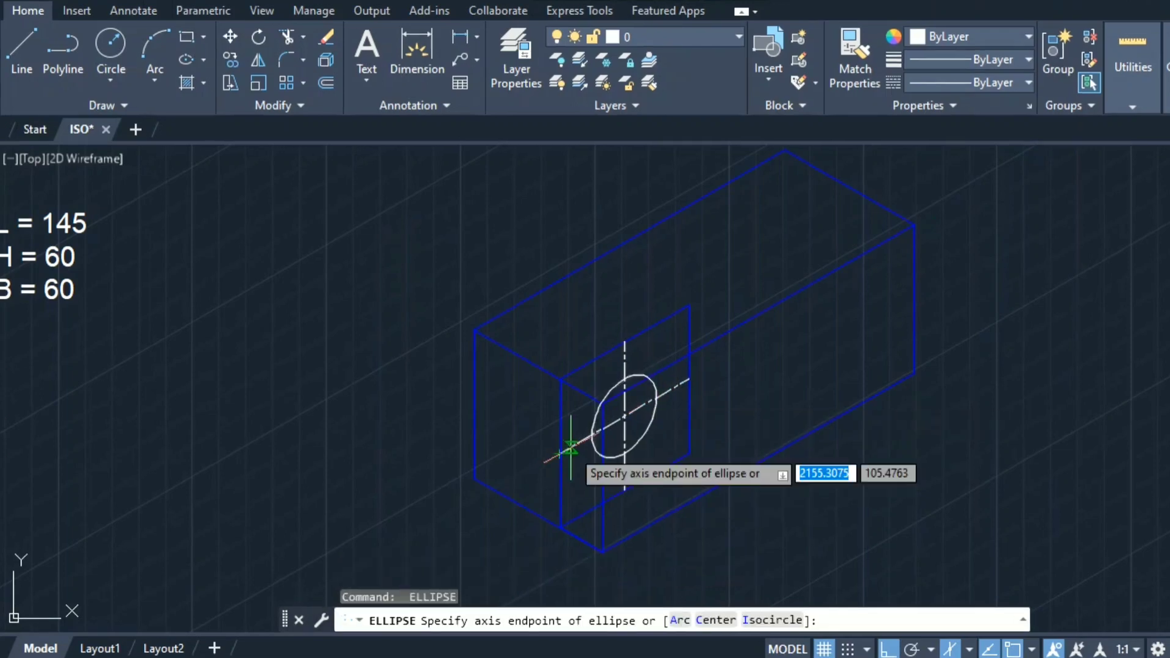
{"action": "left_click", "coordinate": [772, 620]}
{"action": "scroll", "coordinate": [626, 414], "scroll_direction": "up", "scroll_amount": 2}
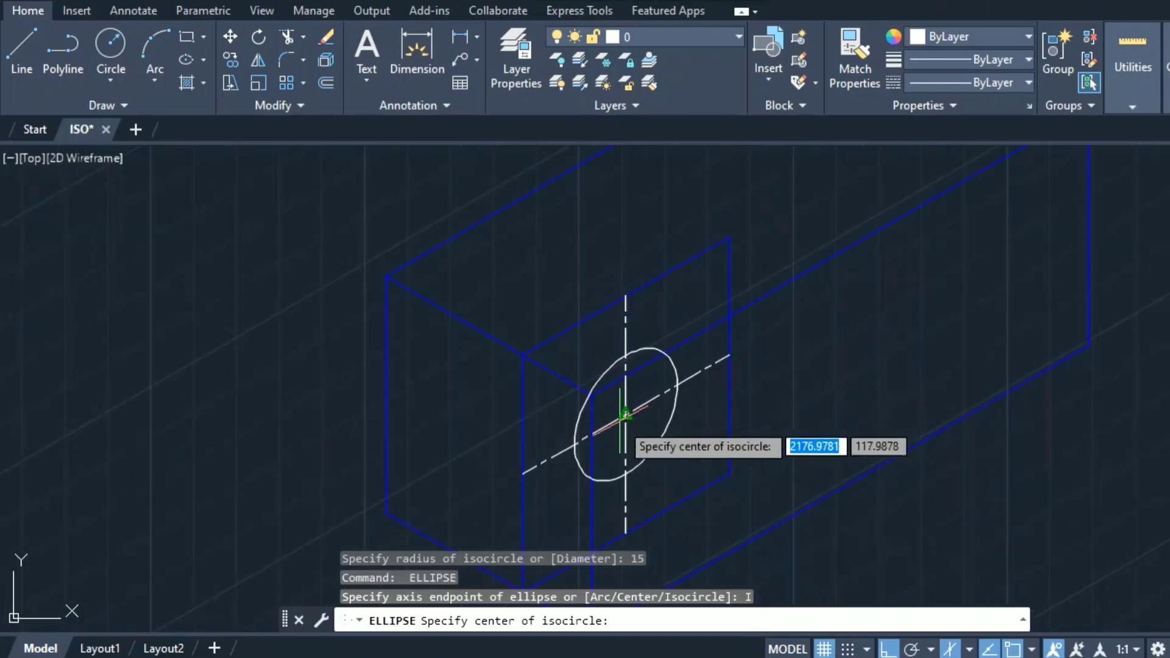
{"action": "left_click", "coordinate": [626, 414]}
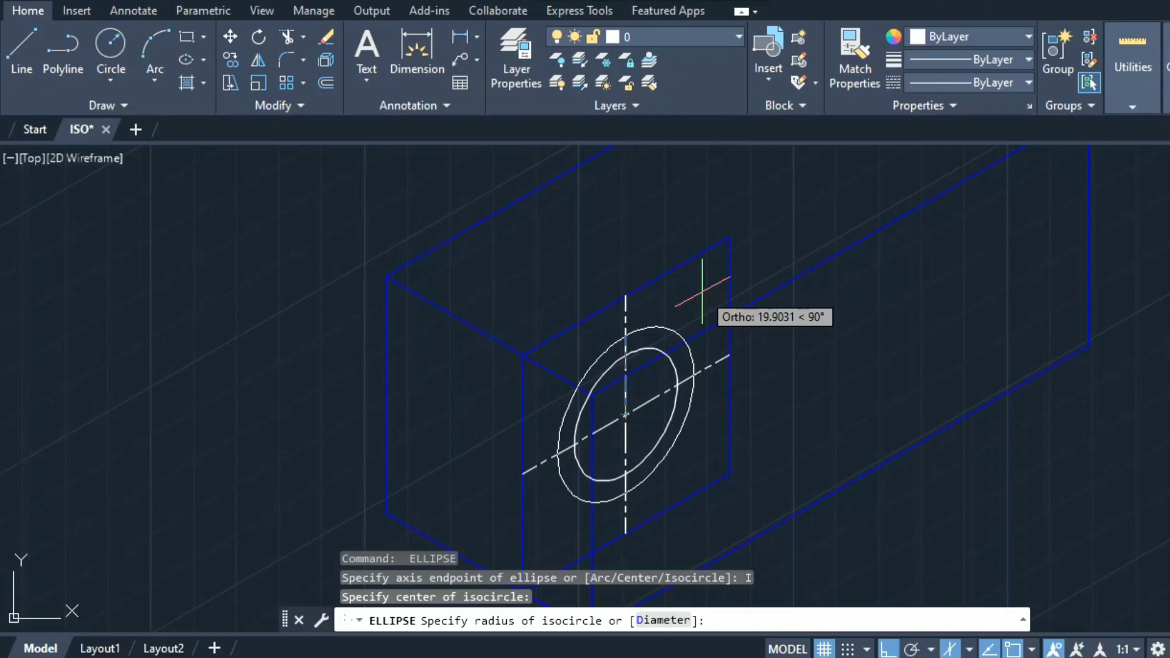
{"action": "type", "text": "30"}
{"action": "key", "text": "Return"}
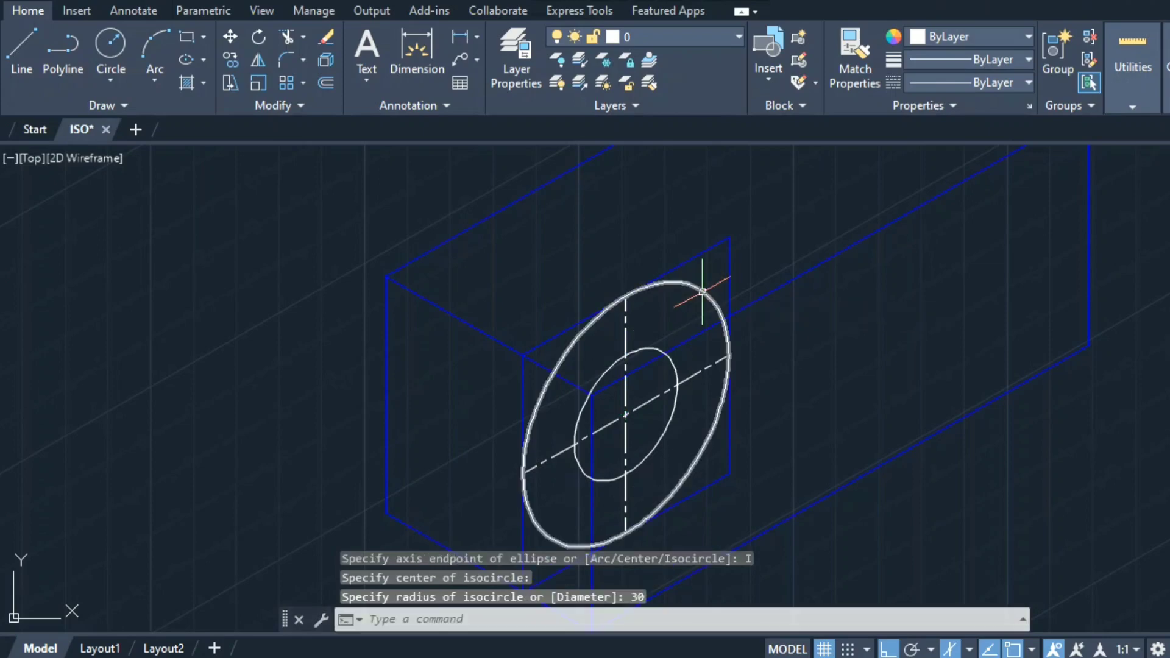
- Trim the half of the 30-radius isocircle on the far side of the vertical centre line, keeping the half nearest the box's front end
{"action": "scroll", "coordinate": [702, 291], "scroll_direction": "down", "scroll_amount": 2}
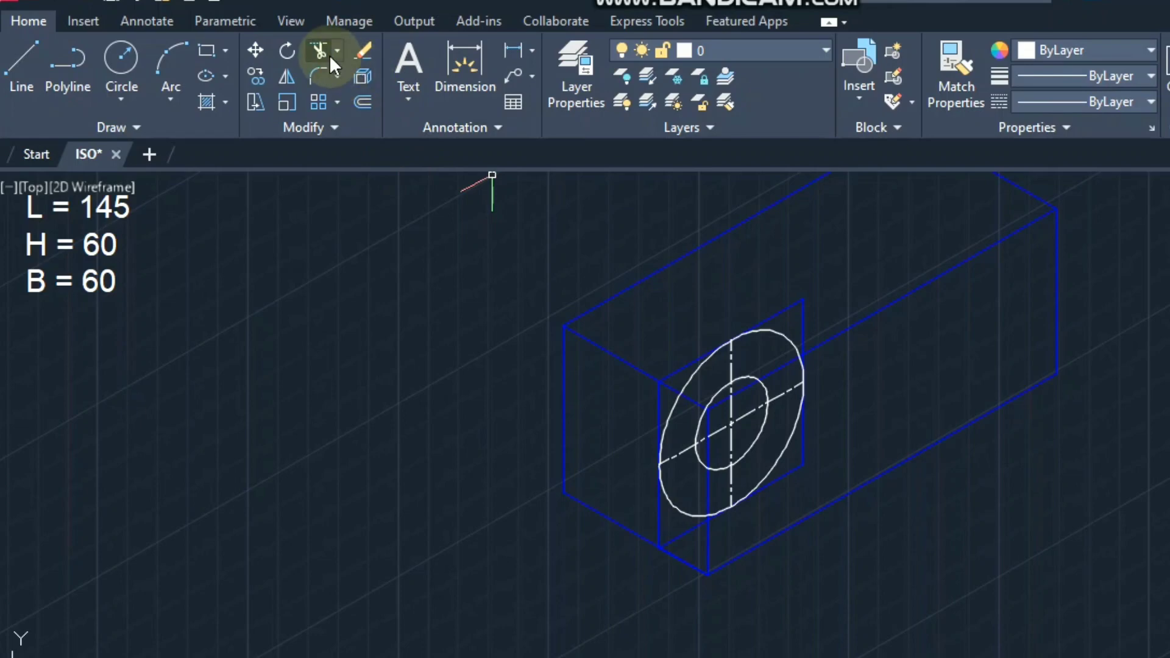
{"action": "left_click", "coordinate": [329, 56]}
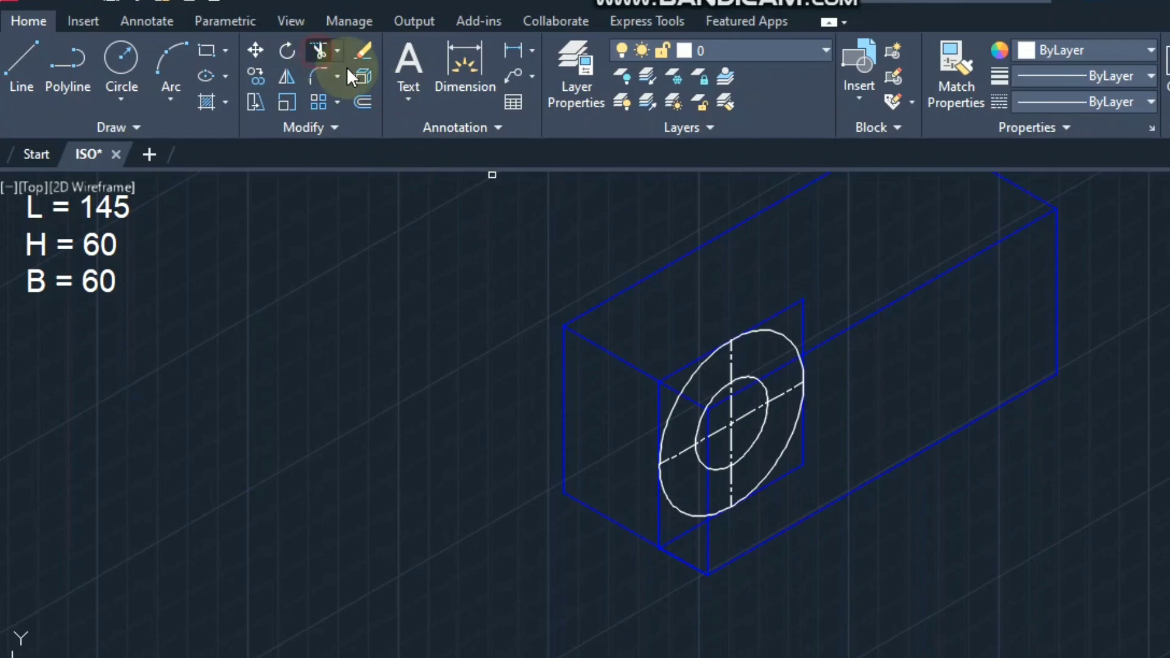
{"action": "left_click", "coordinate": [780, 341]}
{"action": "left_click", "coordinate": [791, 435]}
{"action": "left_click", "coordinate": [802, 367]}
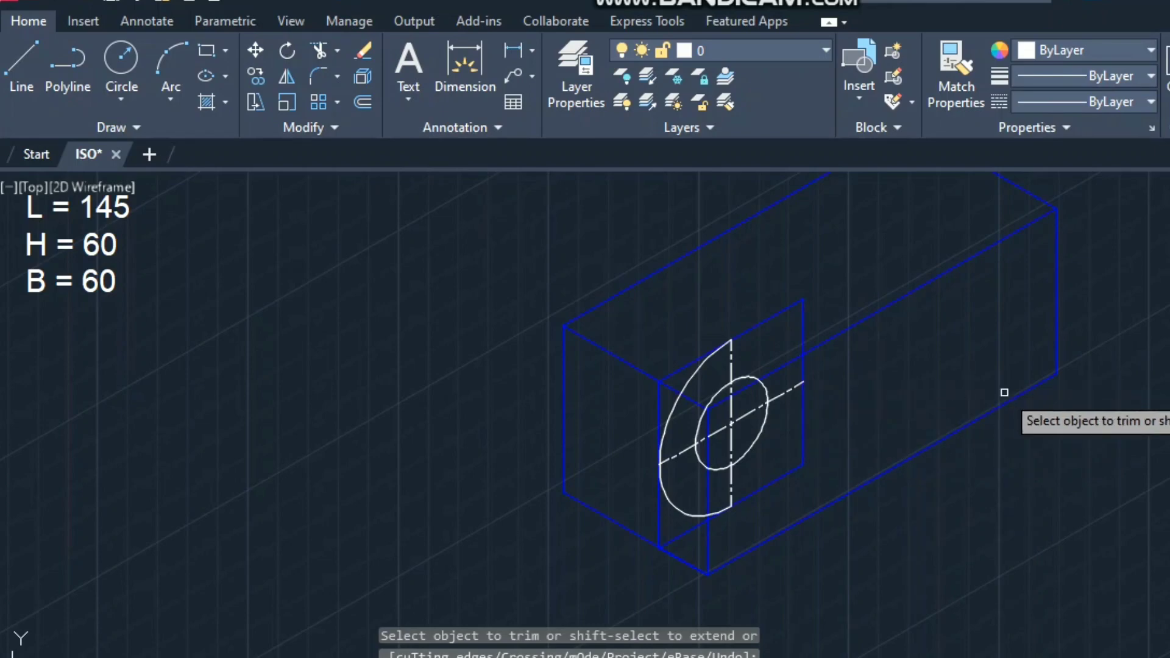
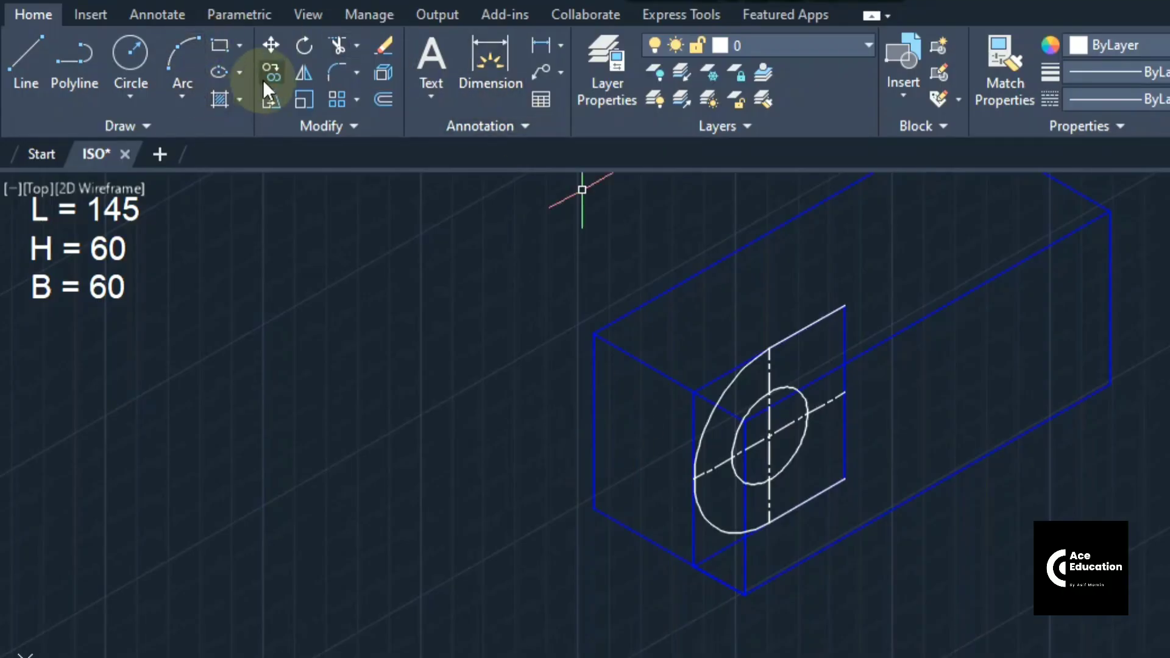
- Copy the outer arc, its upper straight line and the small isocircle 20 units at 150° from the sloping centre line's upper end
{"action": "left_click", "coordinate": [263, 78]}
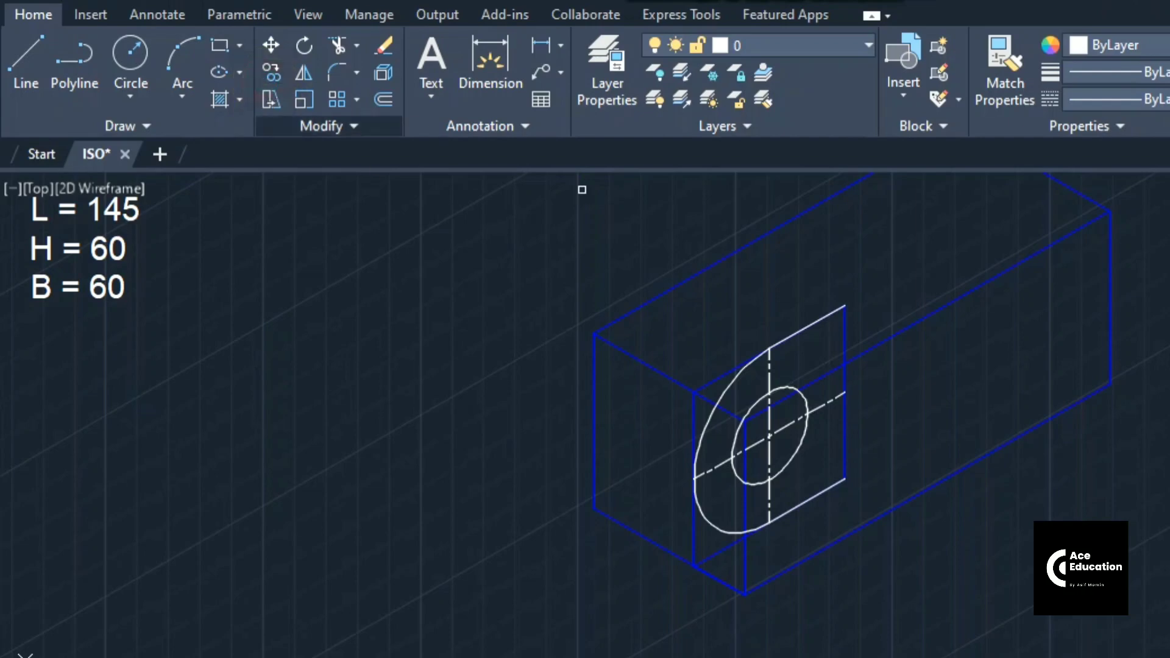
{"action": "left_click", "coordinate": [704, 422]}
{"action": "left_click", "coordinate": [701, 427]}
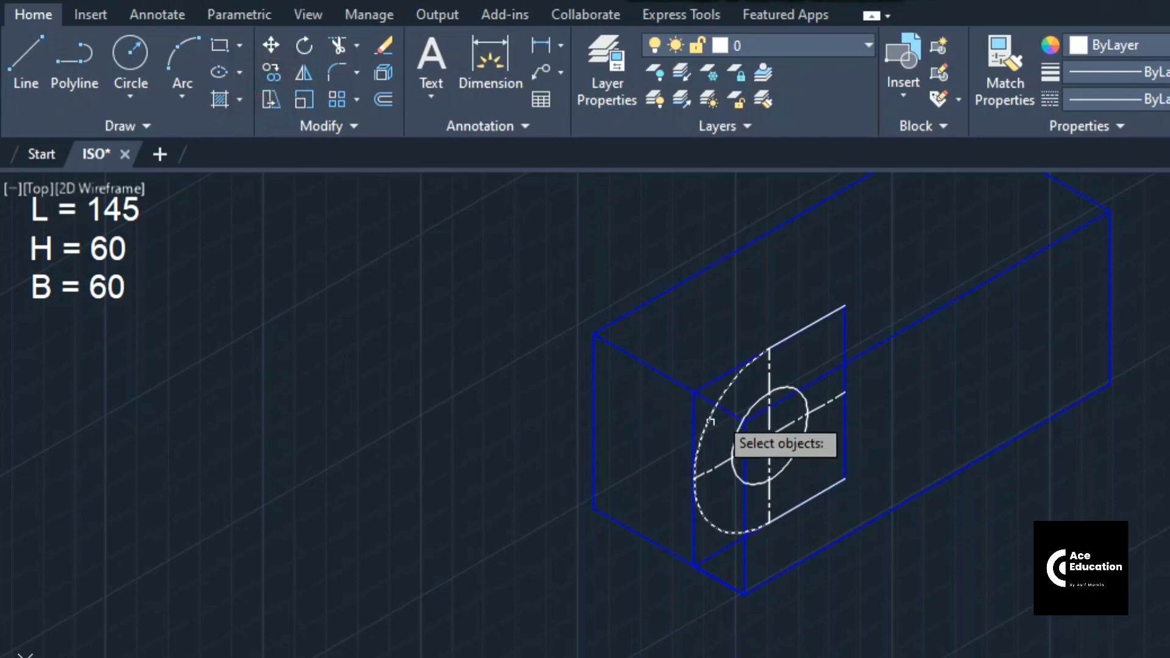
{"action": "left_click", "coordinate": [789, 343]}
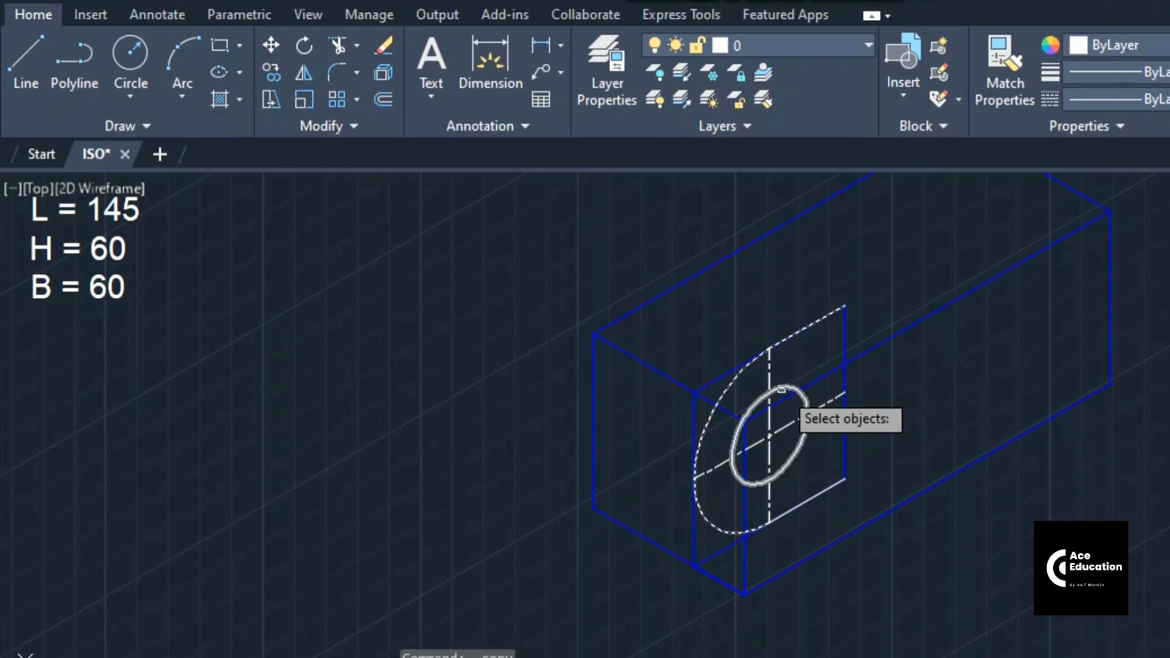
{"action": "left_click", "coordinate": [782, 388]}
{"action": "key", "text": "Return"}
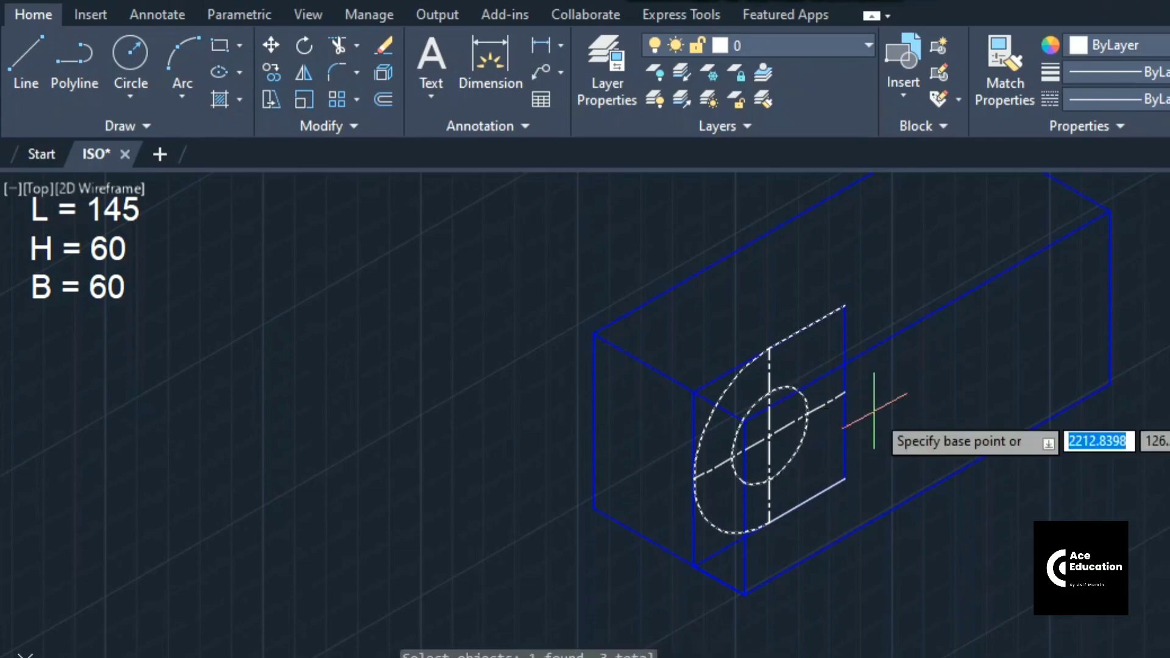
{"action": "left_click", "coordinate": [843, 393]}
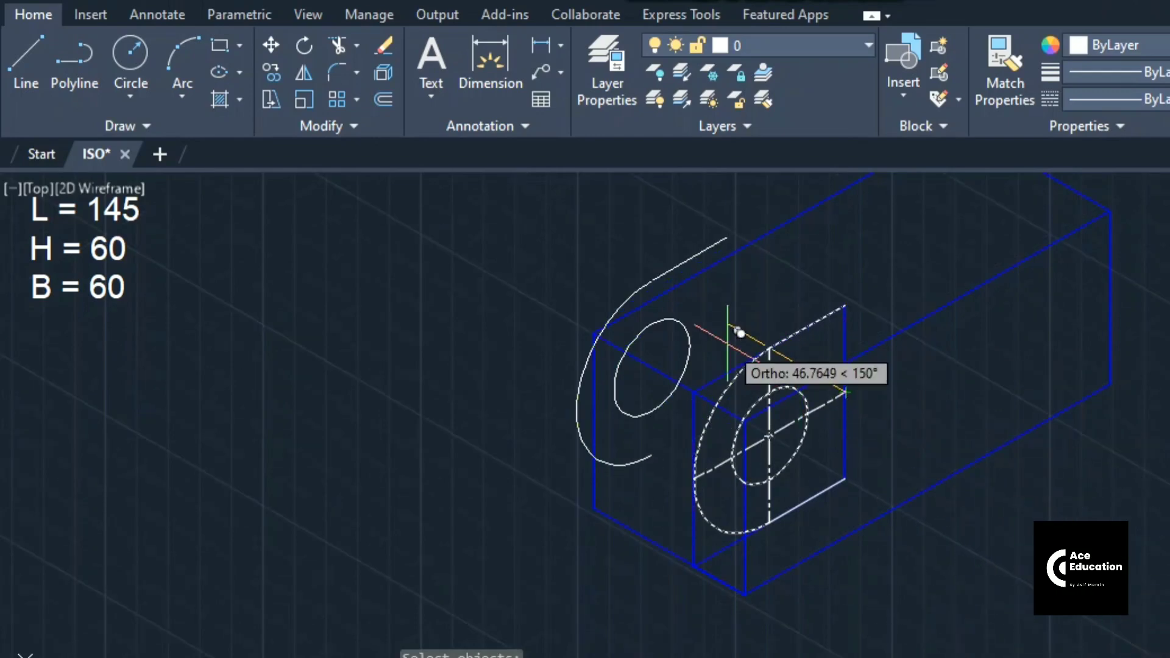
{"action": "type", "text": "25"}
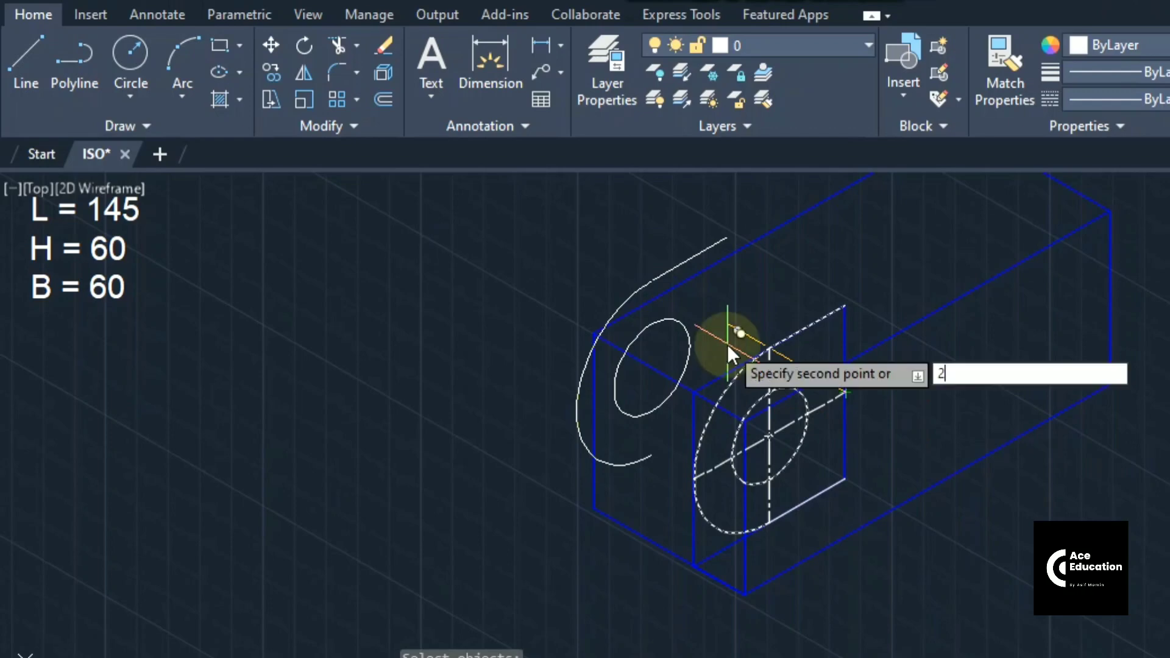
{"action": "key", "text": "Return"}
{"action": "key", "text": "Escape"}
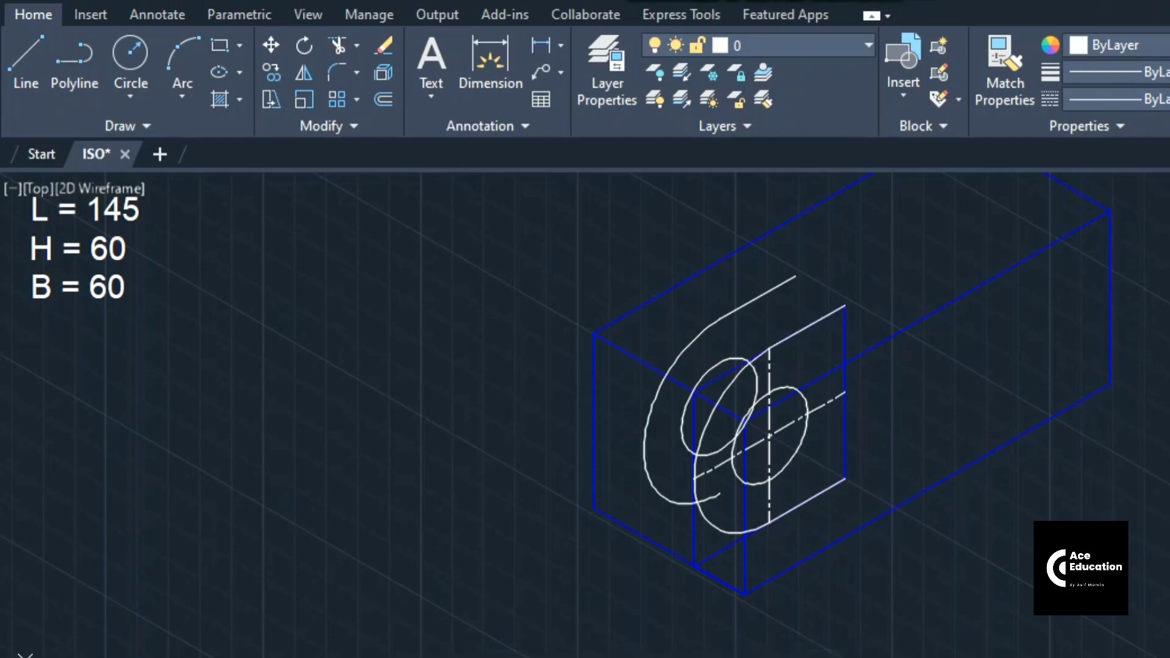
- Draw a line joining the lower quadrant of the copied outer arc to the lower quadrant of the original arc
{"action": "left_click", "coordinate": [26, 61]}
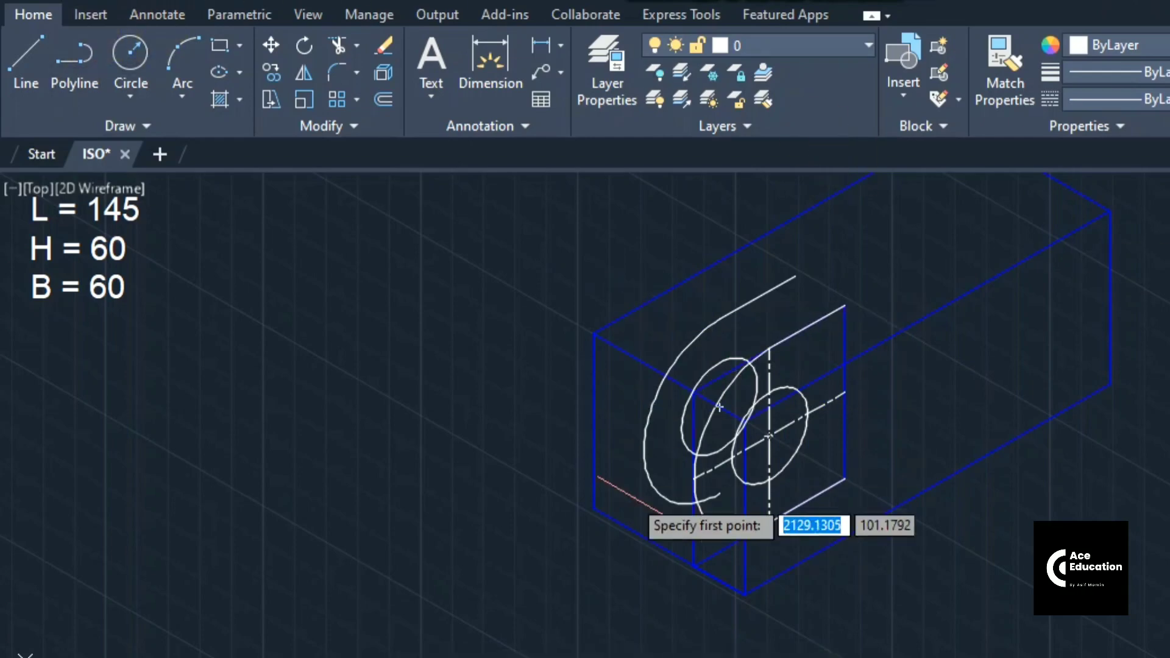
{"action": "left_click", "coordinate": [670, 500]}
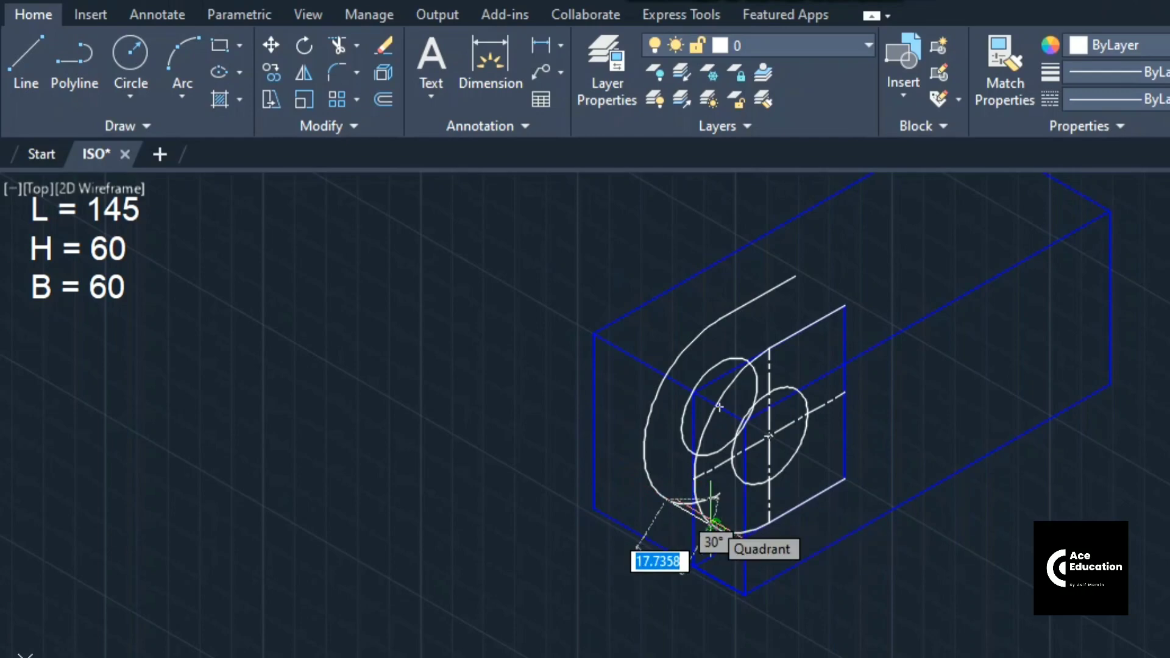
{"action": "scroll", "coordinate": [714, 518], "scroll_direction": "up", "scroll_amount": 2}
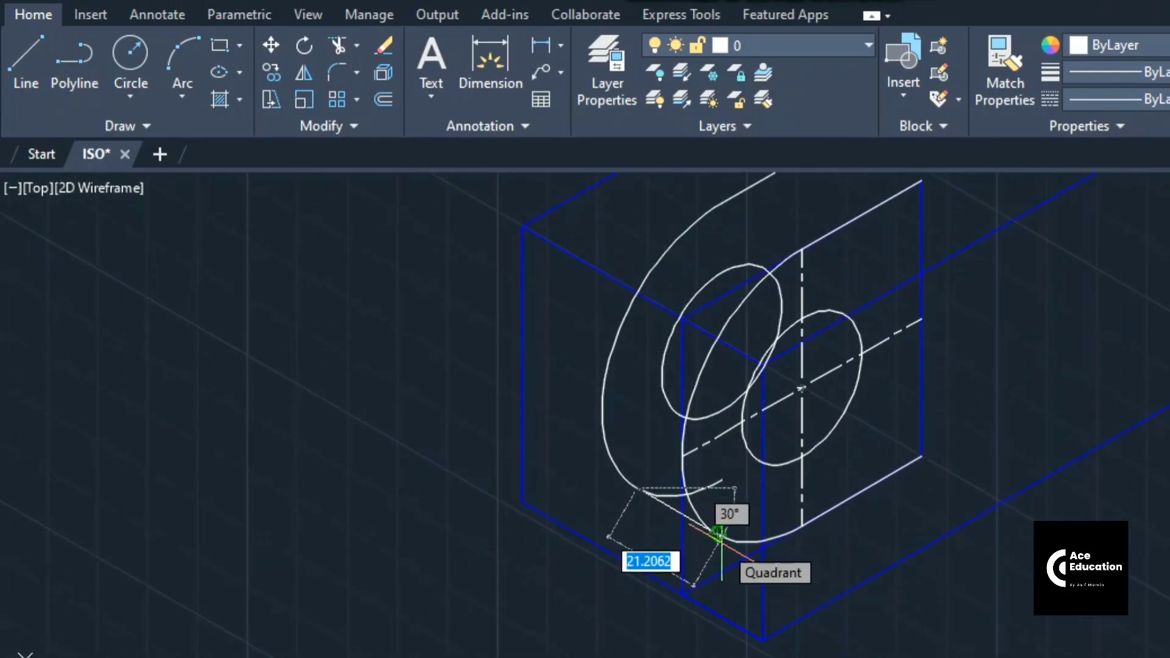
{"action": "left_click", "coordinate": [717, 534]}
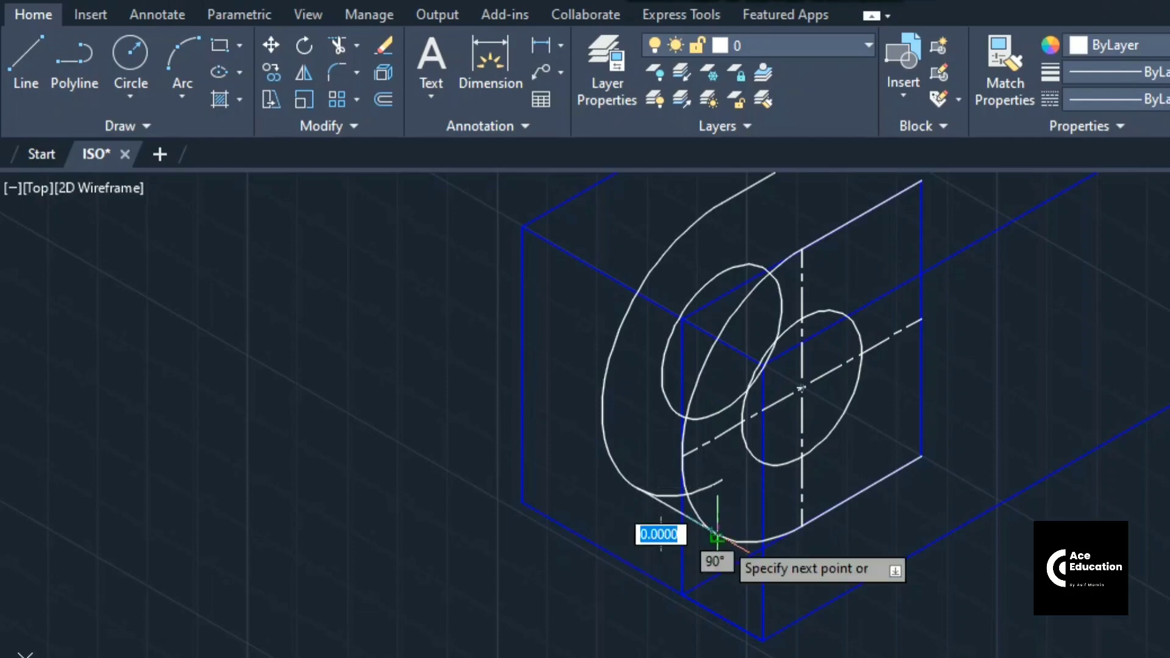
{"action": "key", "text": "Return"}
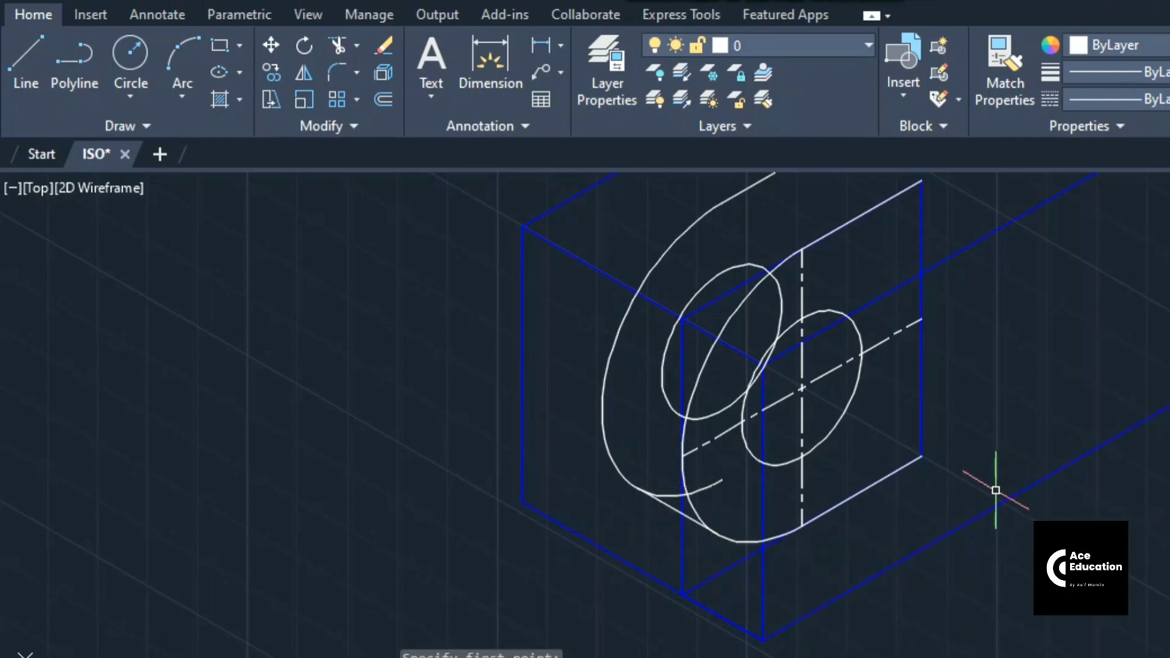
- Trim the tail of the copied outer arc beyond the new connecting line
{"action": "left_click", "coordinate": [338, 44]}
{"action": "left_click", "coordinate": [668, 488]}
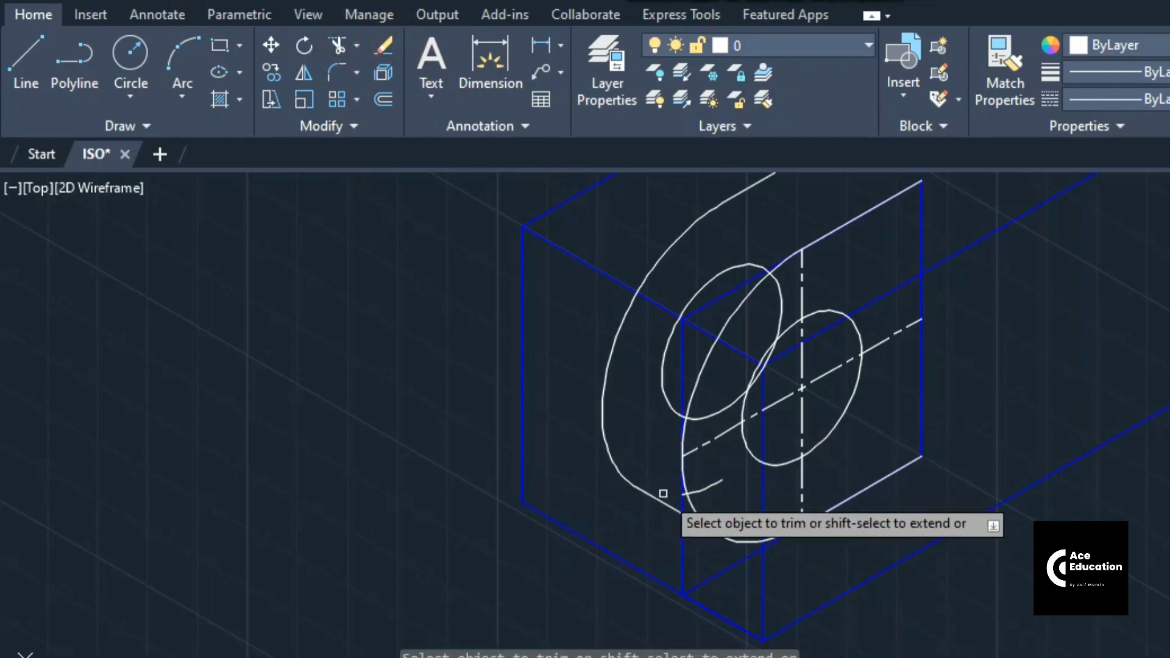
{"action": "scroll", "coordinate": [690, 492], "scroll_direction": "up", "scroll_amount": 2}
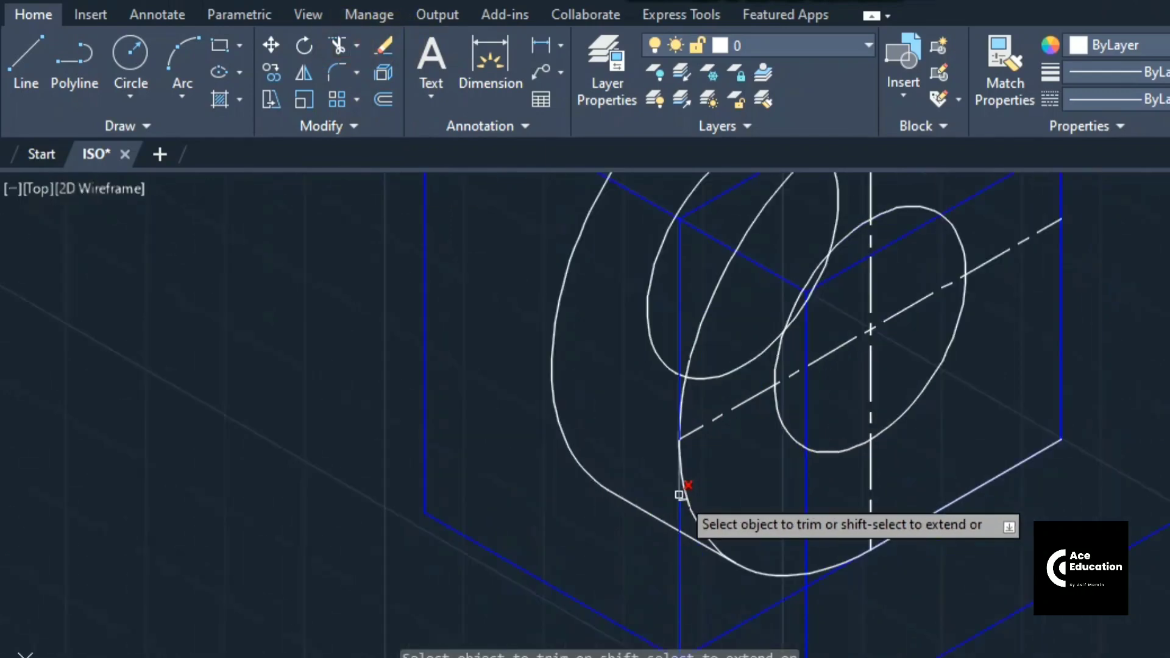
- Trim the parts of the copied small isocircle that lie outside the front outer arc
{"action": "scroll", "coordinate": [749, 542], "scroll_direction": "down", "scroll_amount": 3}
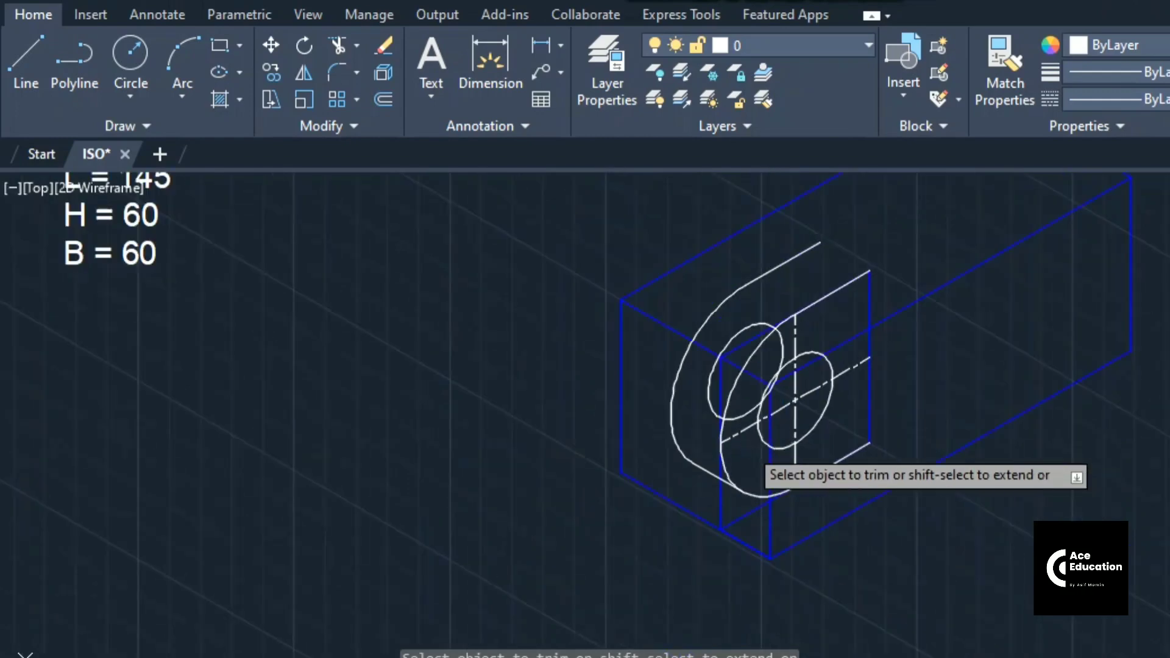
{"action": "left_click", "coordinate": [746, 328]}
{"action": "left_click", "coordinate": [712, 369]}
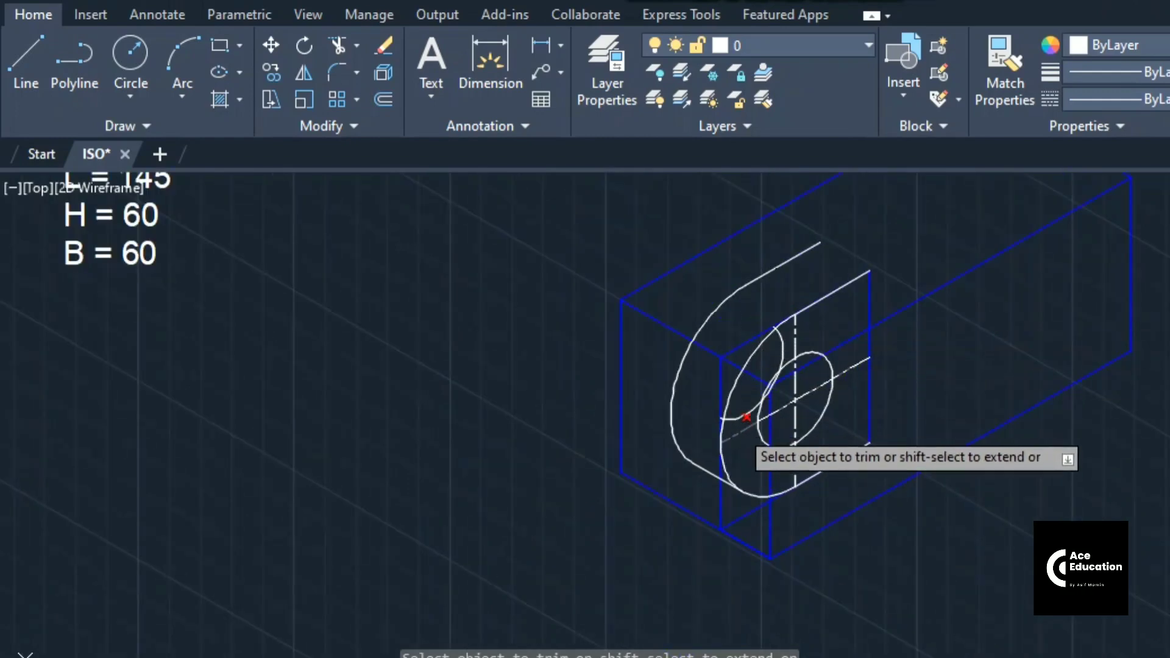
{"action": "scroll", "coordinate": [733, 416], "scroll_direction": "up", "scroll_amount": 4}
{"action": "scroll", "coordinate": [731, 417], "scroll_direction": "up", "scroll_amount": 5}
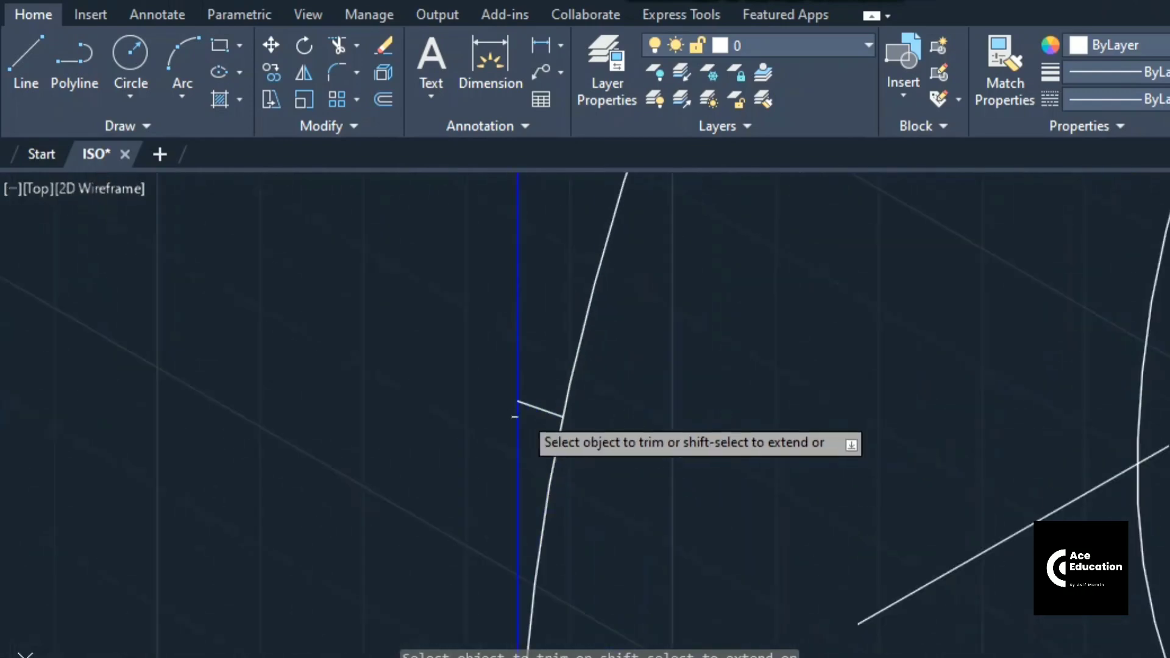
{"action": "left_click", "coordinate": [536, 390]}
- Trim the remaining piece of the copied small isocircle between the front outer arc and the front hole, keeping only the segment inside the hole
{"action": "scroll", "coordinate": [706, 341], "scroll_direction": "down", "scroll_amount": 5}
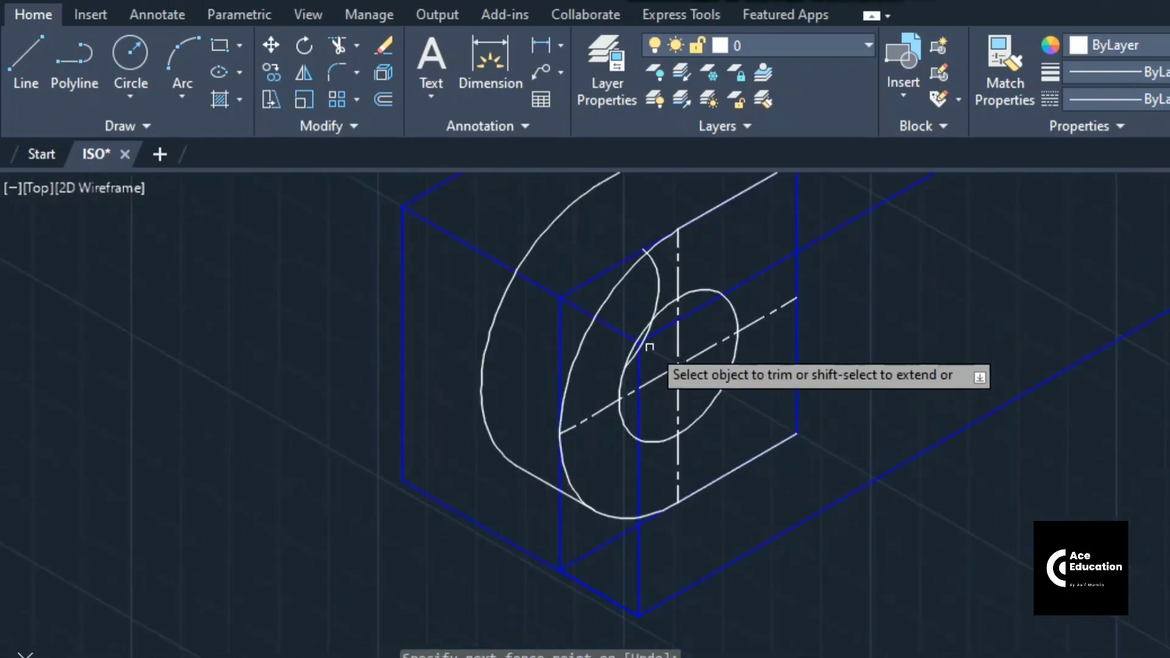
{"action": "left_click", "coordinate": [685, 317]}
{"action": "key", "text": "Return"}
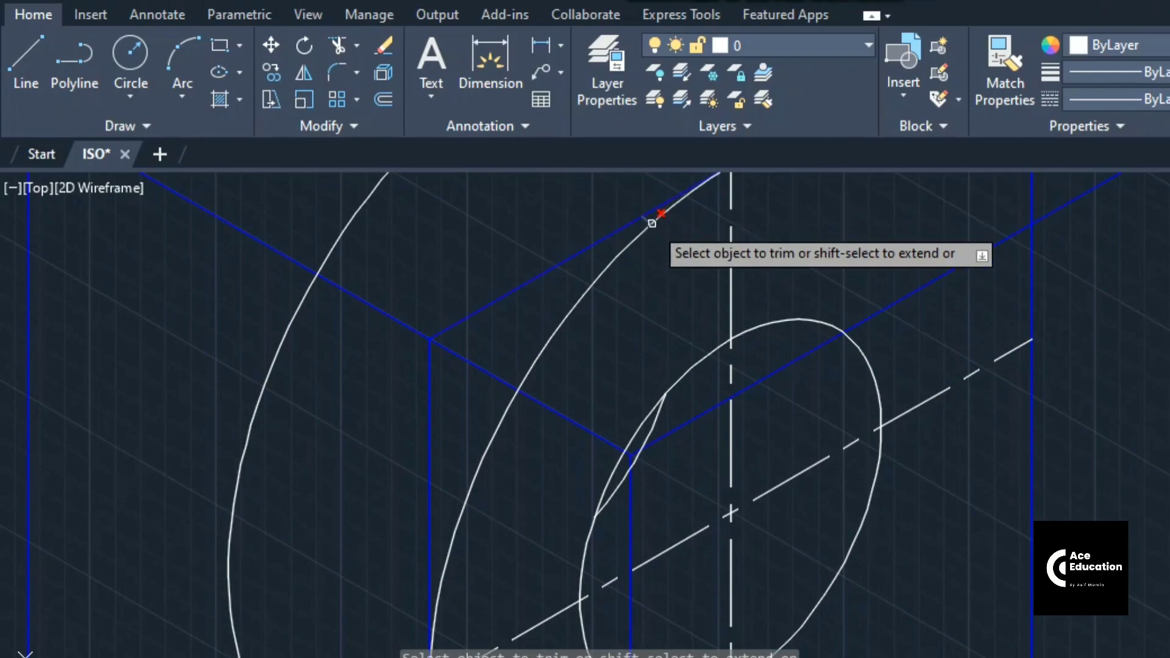
{"action": "scroll", "coordinate": [754, 369], "scroll_direction": "down", "scroll_amount": 3}
{"action": "scroll", "coordinate": [671, 414], "scroll_direction": "up", "scroll_amount": 5}
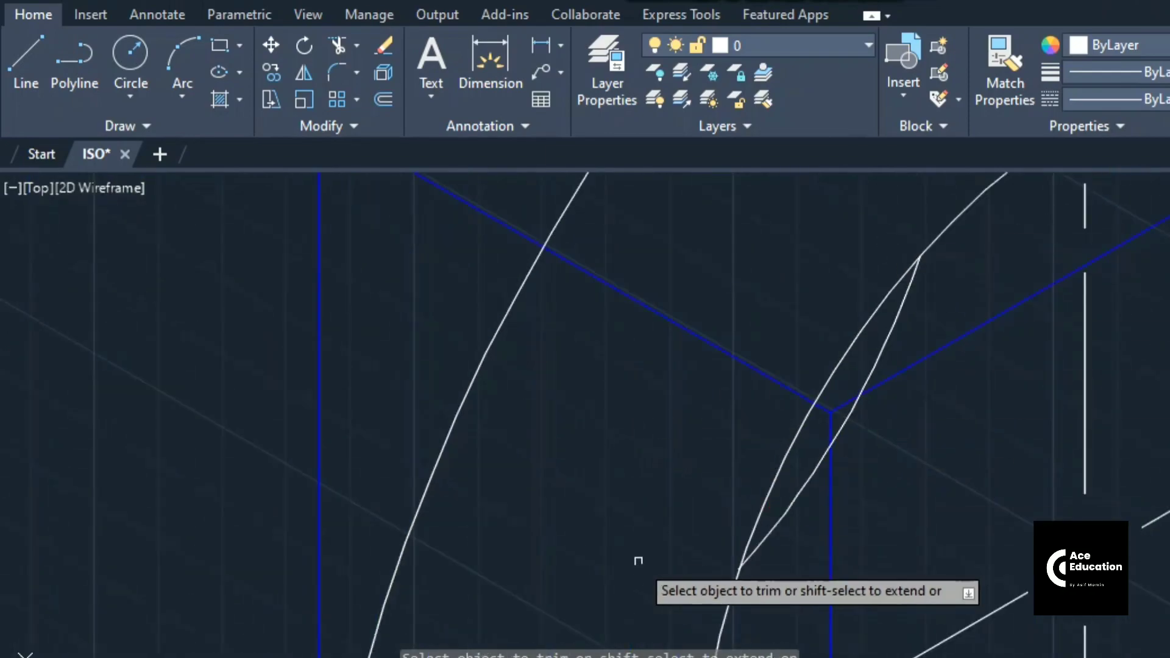
{"action": "scroll", "coordinate": [961, 404], "scroll_direction": "down", "scroll_amount": 2}
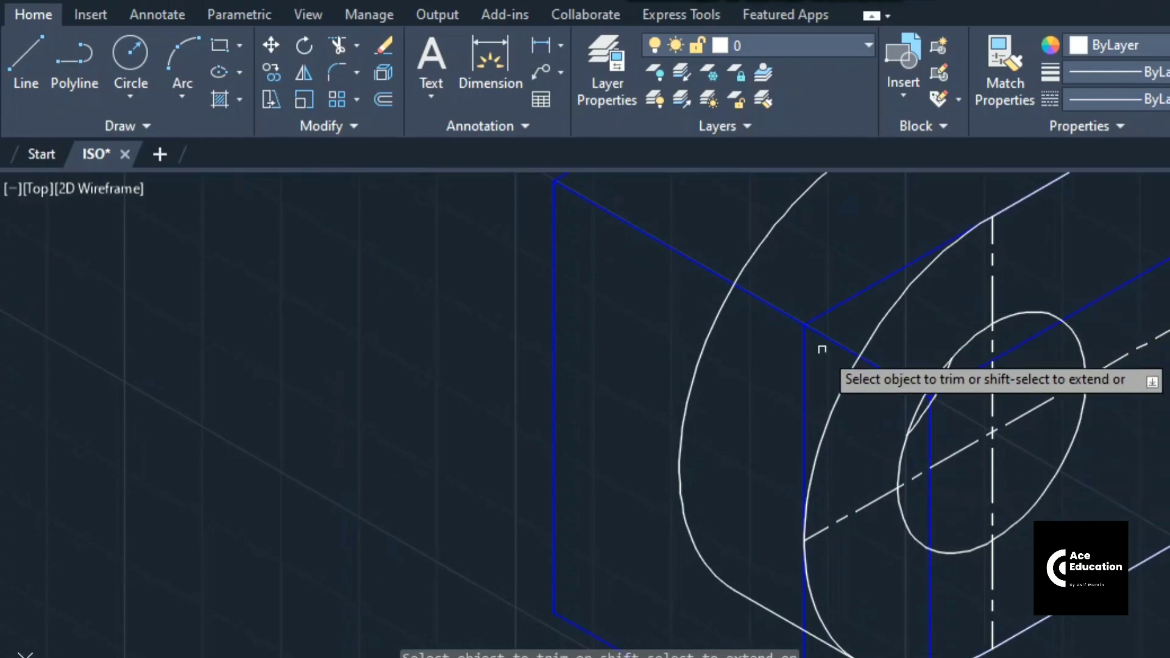
{"action": "scroll", "coordinate": [493, 353], "scroll_direction": "down", "scroll_amount": 2}
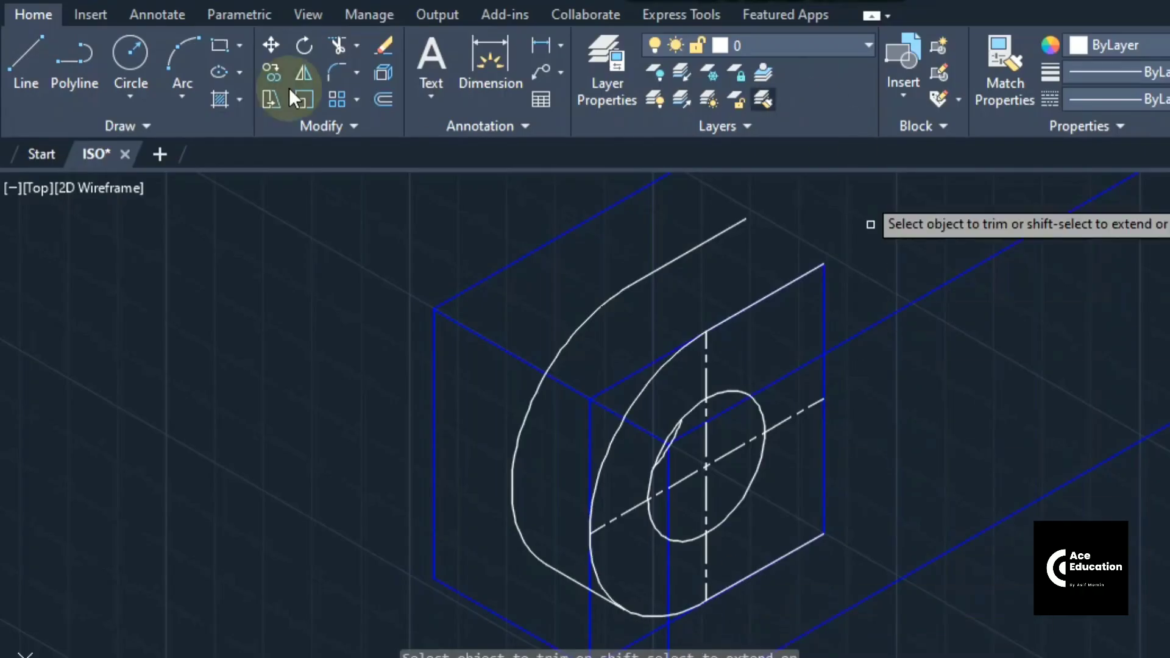
- Draw a 20-unit line from the far end of the front face's upper edge, sloping 30° downward towards the near side of the box
{"action": "left_click", "coordinate": [10, 61]}
{"action": "left_click", "coordinate": [823, 264]}
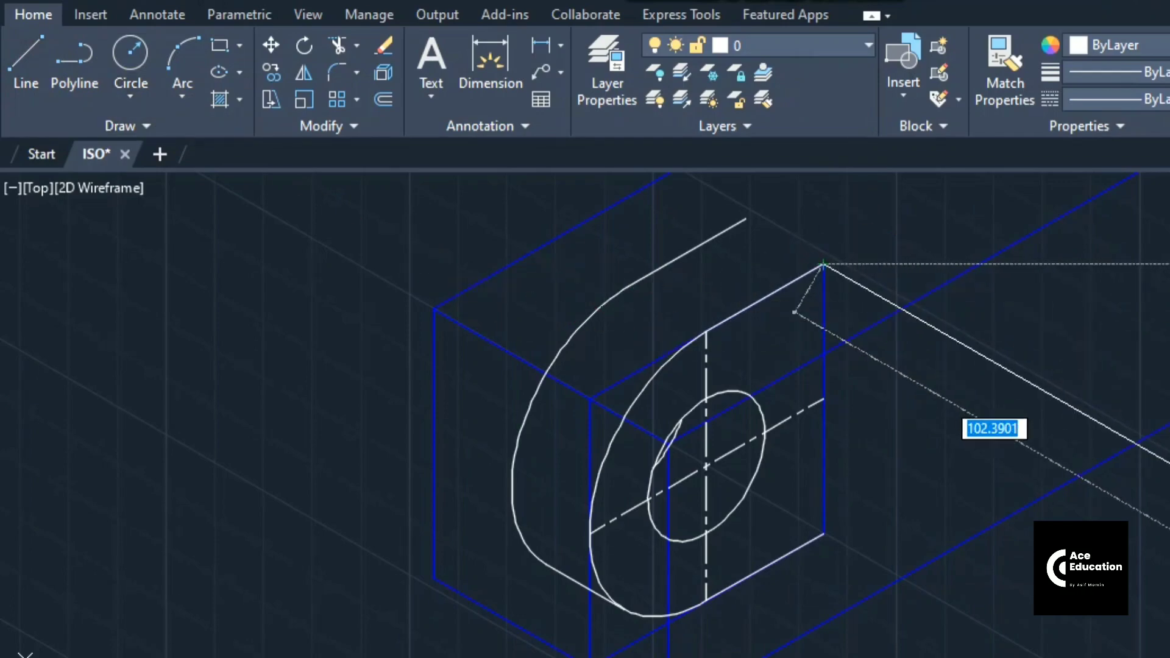
{"action": "type", "text": "20"}
{"action": "key", "text": "Return"}
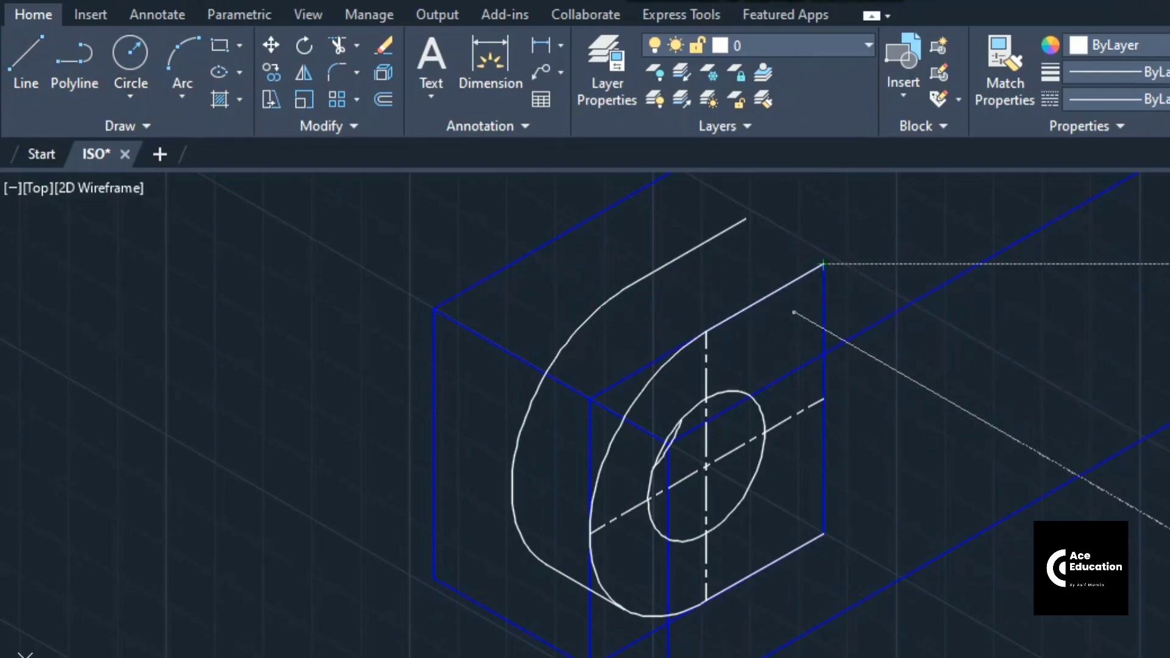
{"action": "key", "text": "Return"}
- Draw a parallel 20-unit line from the far end of the front face's lower edge, sloping 30° downward to the near side
{"action": "left_click", "coordinate": [42, 66]}
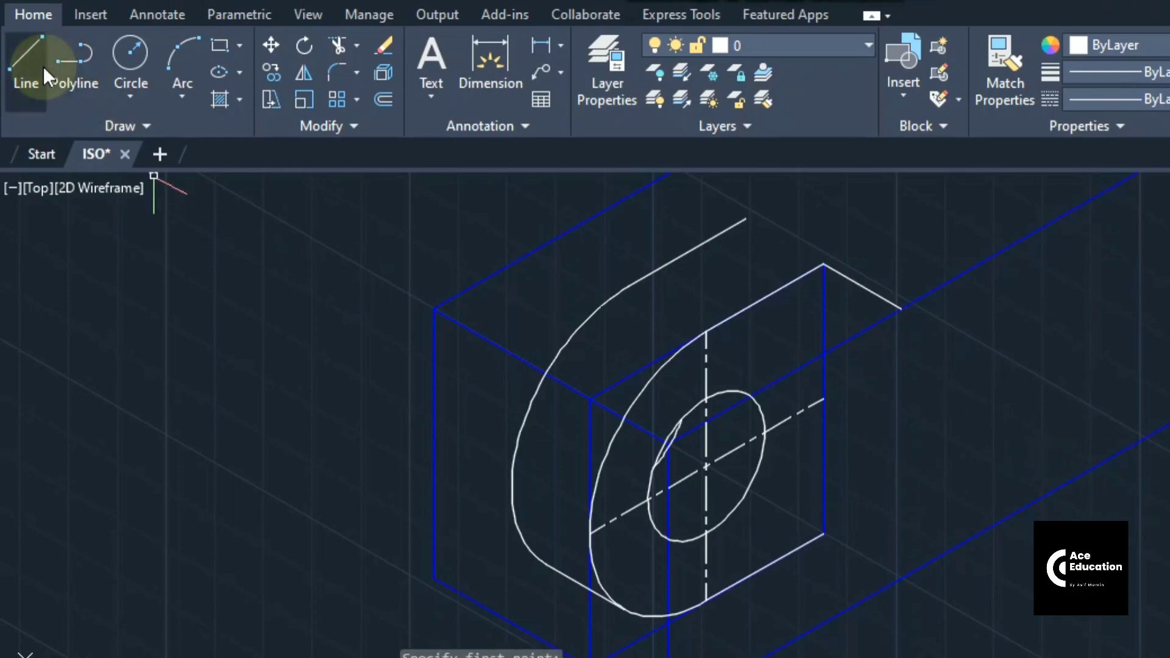
{"action": "left_click", "coordinate": [824, 534]}
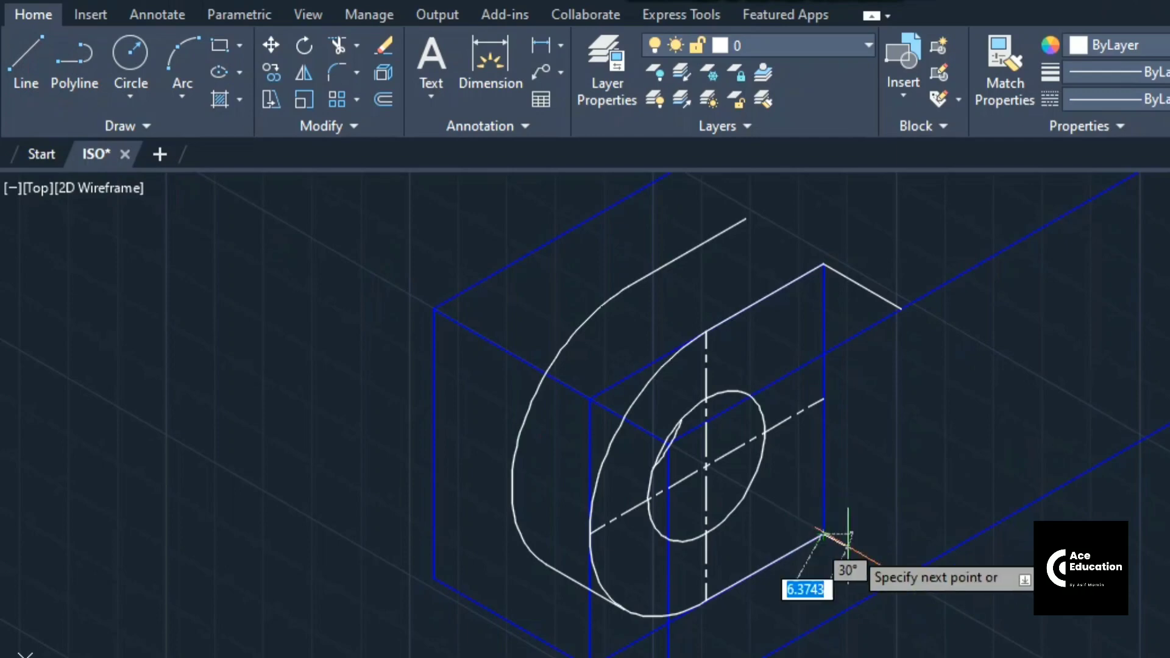
{"action": "type", "text": "20"}
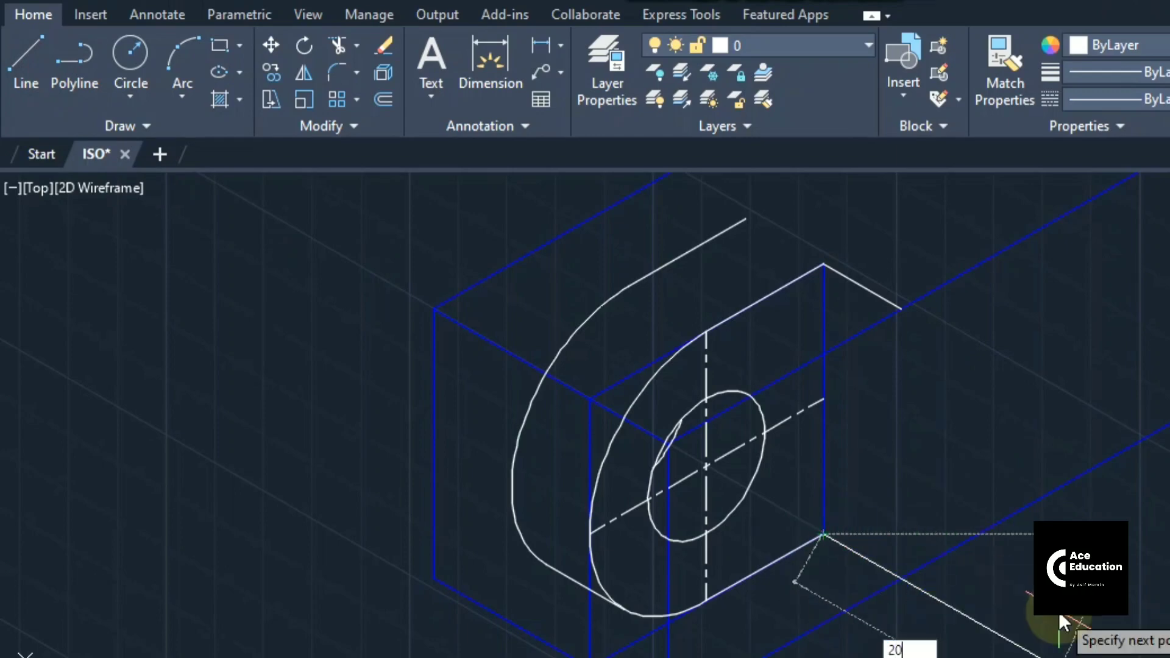
{"action": "key", "text": "Return"}
{"action": "key", "text": "Return"}
- Draw a 20-unit line at 150° from the far end of the copied upper edge to the back side of the box
{"action": "key", "text": "Return"}
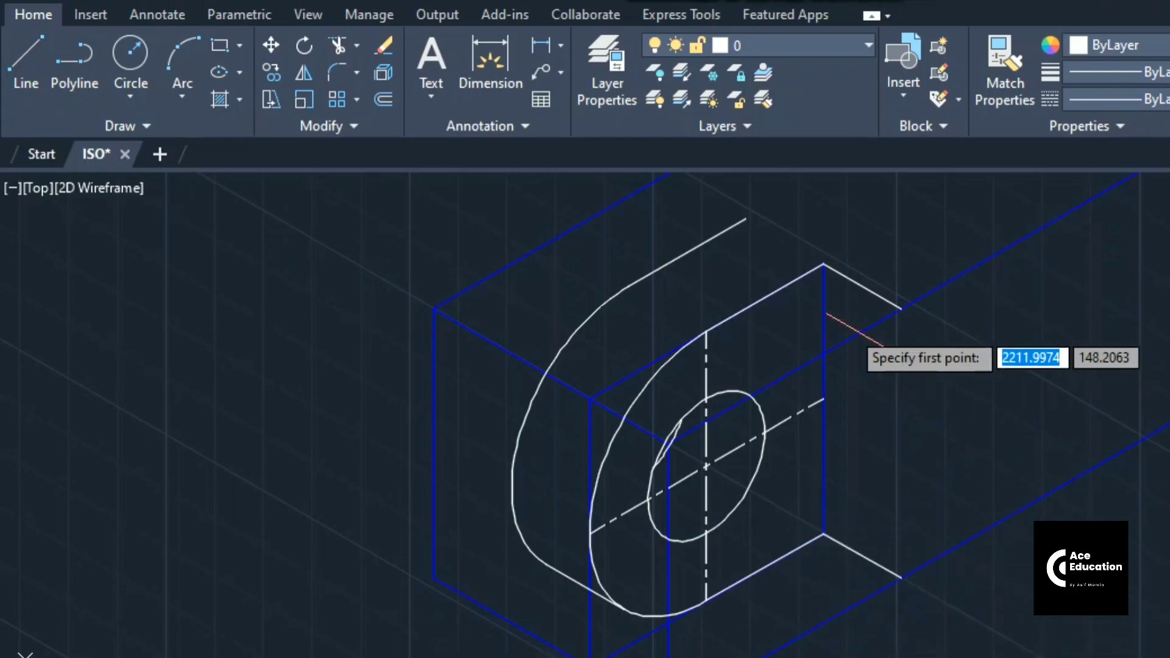
{"action": "left_click", "coordinate": [746, 217]}
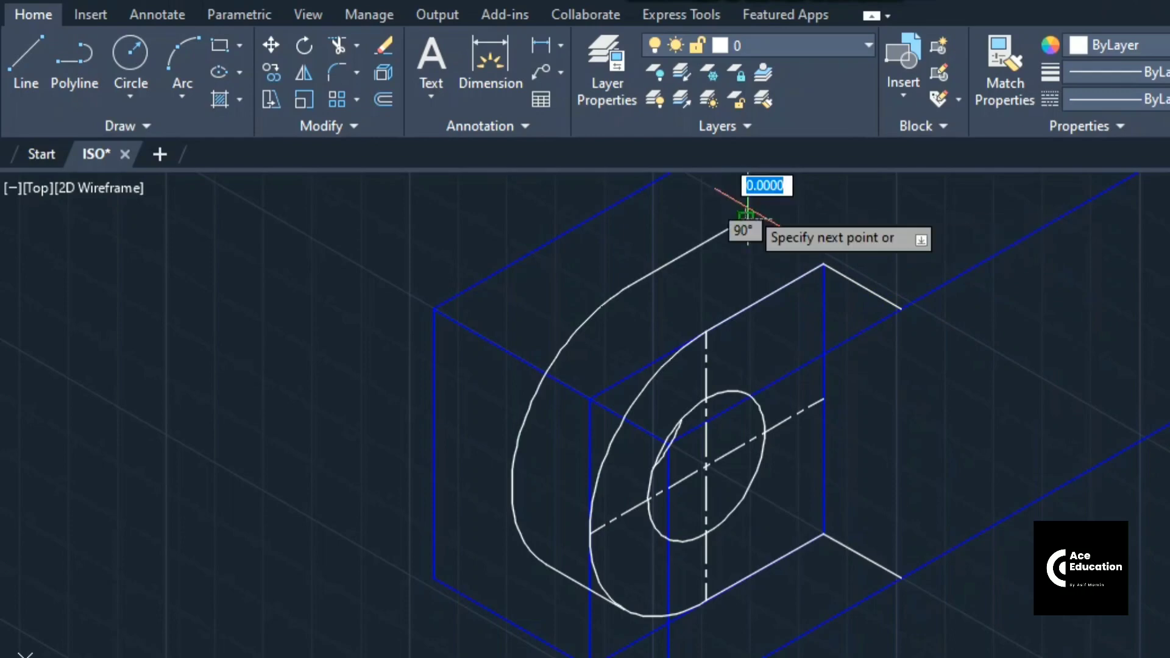
{"action": "middle_click_drag", "start_coordinate": [747, 210], "coordinate": [748, 234]}
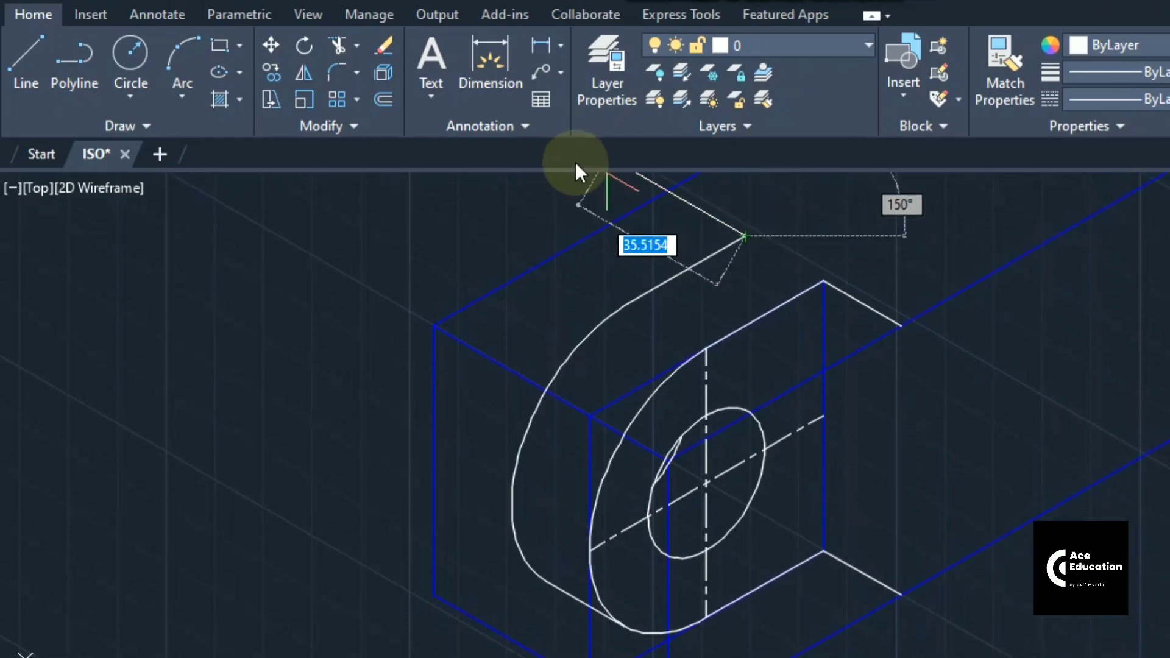
{"action": "type", "text": "20"}
{"action": "key", "text": "Return"}
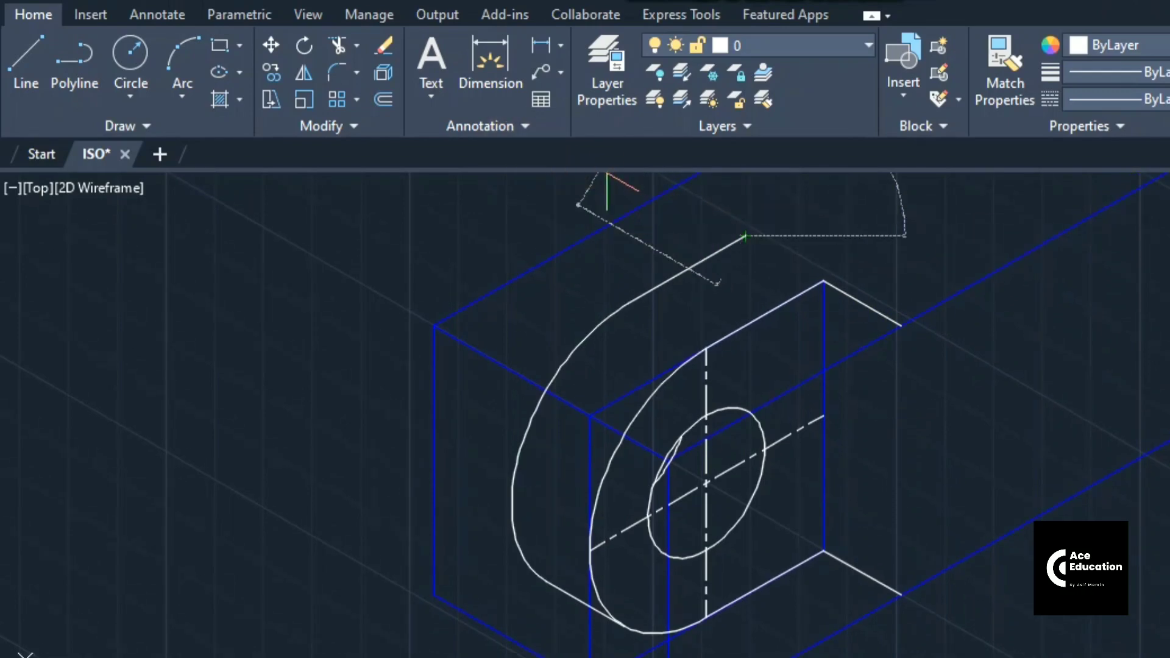
{"action": "key", "text": "Return"}
- Return from the reference PDF to AutoCAD and draw a 25-unit line at 30° from the outer end of the front upper 20-unit line
{"action": "key", "text": "Return"}
{"action": "scroll", "coordinate": [861, 366], "scroll_direction": "down", "scroll_amount": 2}
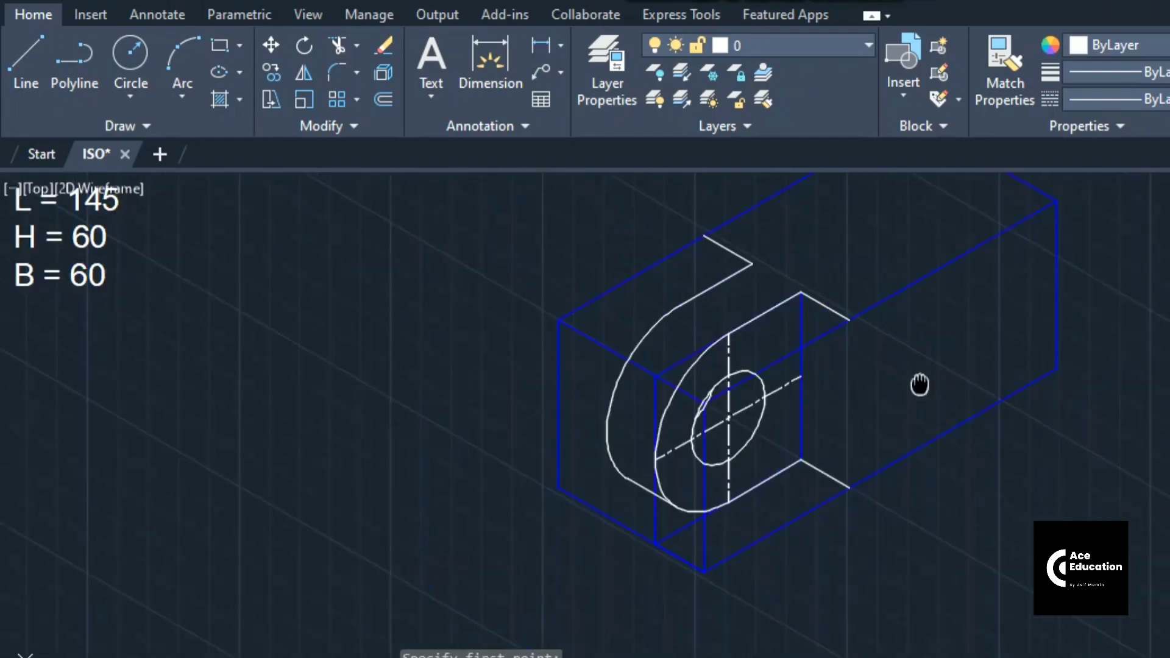
{"action": "scroll", "coordinate": [918, 384], "scroll_direction": "up", "scroll_amount": 2}
{"action": "middle_click_drag", "start_coordinate": [918, 383], "coordinate": [893, 479]}
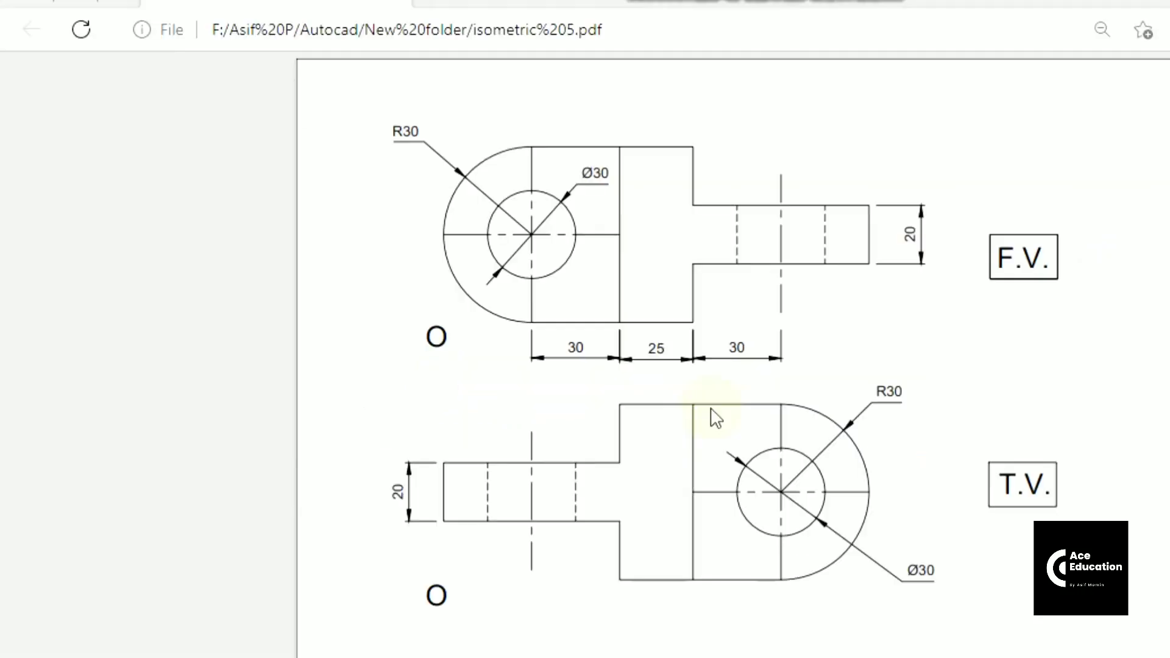
{"action": "key", "text": "alt+Tab"}
{"action": "left_click", "coordinate": [23, 54]}
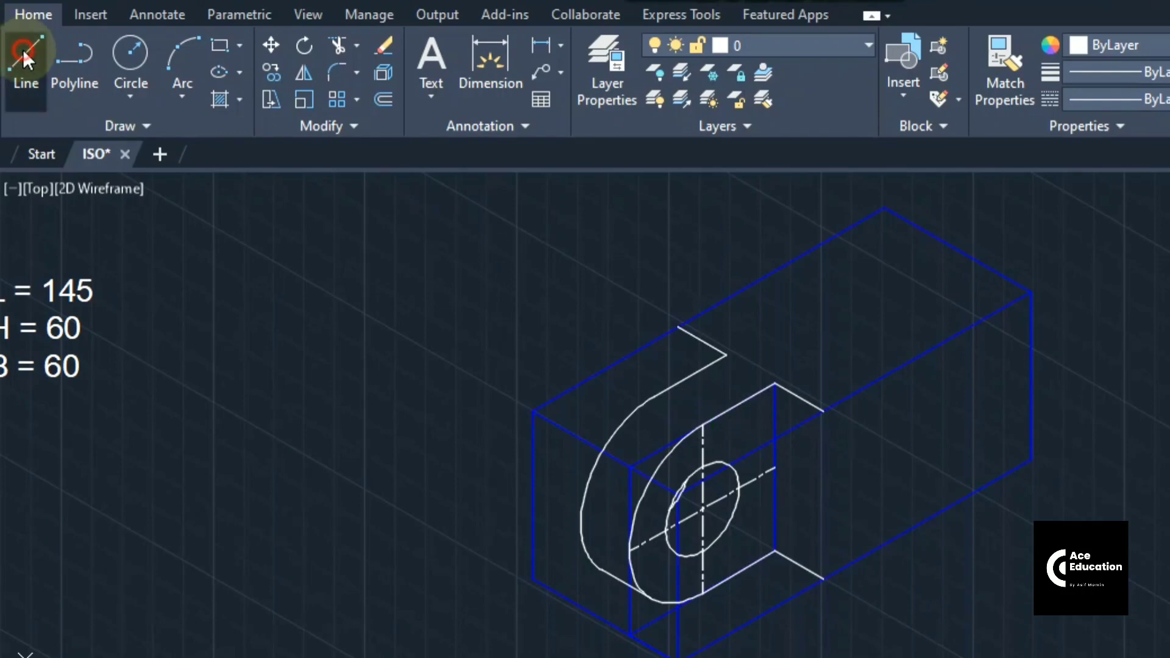
{"action": "left_click", "coordinate": [822, 411]}
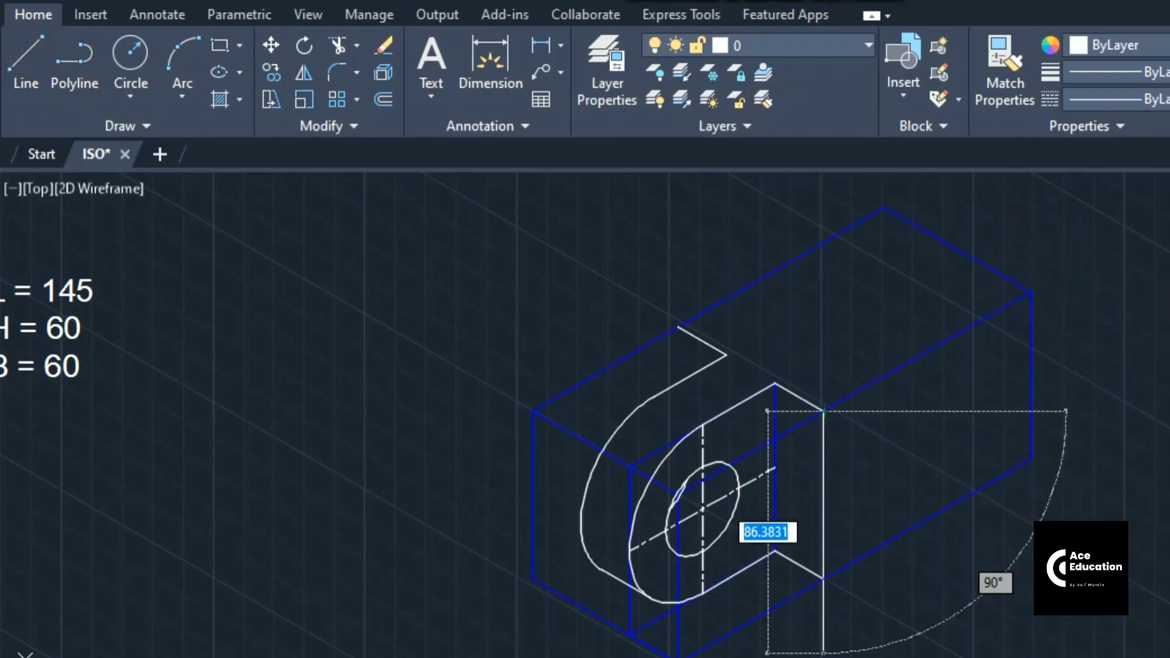
{"action": "type", "text": "25"}
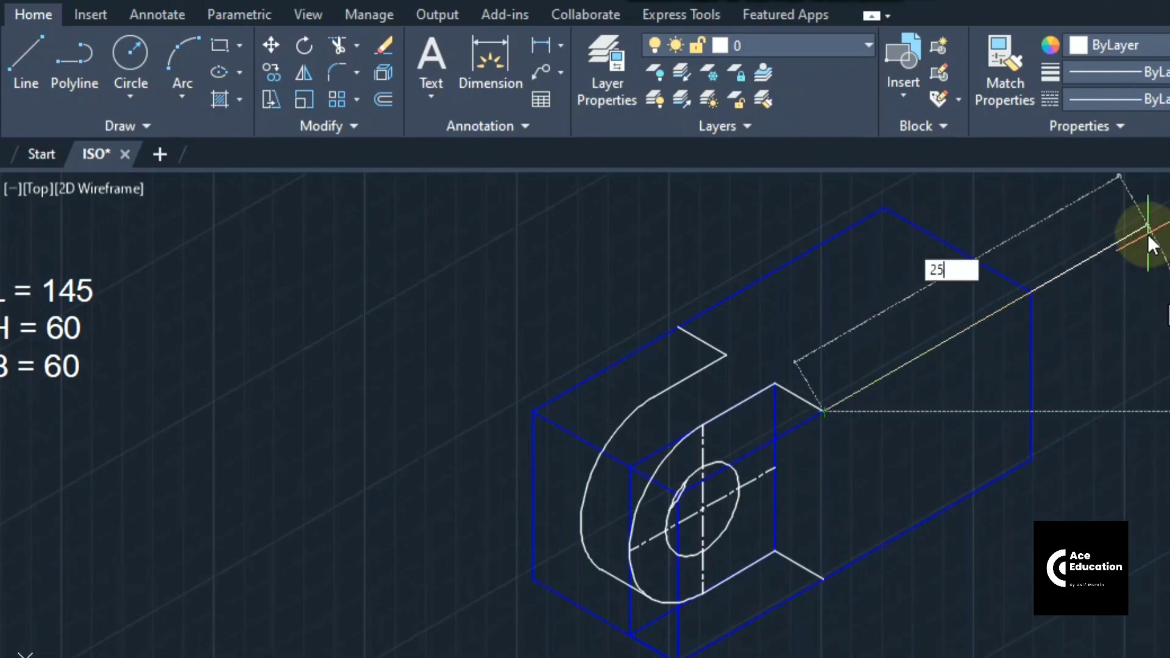
{"action": "key", "text": "Return"}
{"action": "key", "text": "Return"}
- Draw a 25-unit line at 30° from the outer end of the back 20-unit line, along the box's back upper edge
{"action": "key", "text": "Return"}
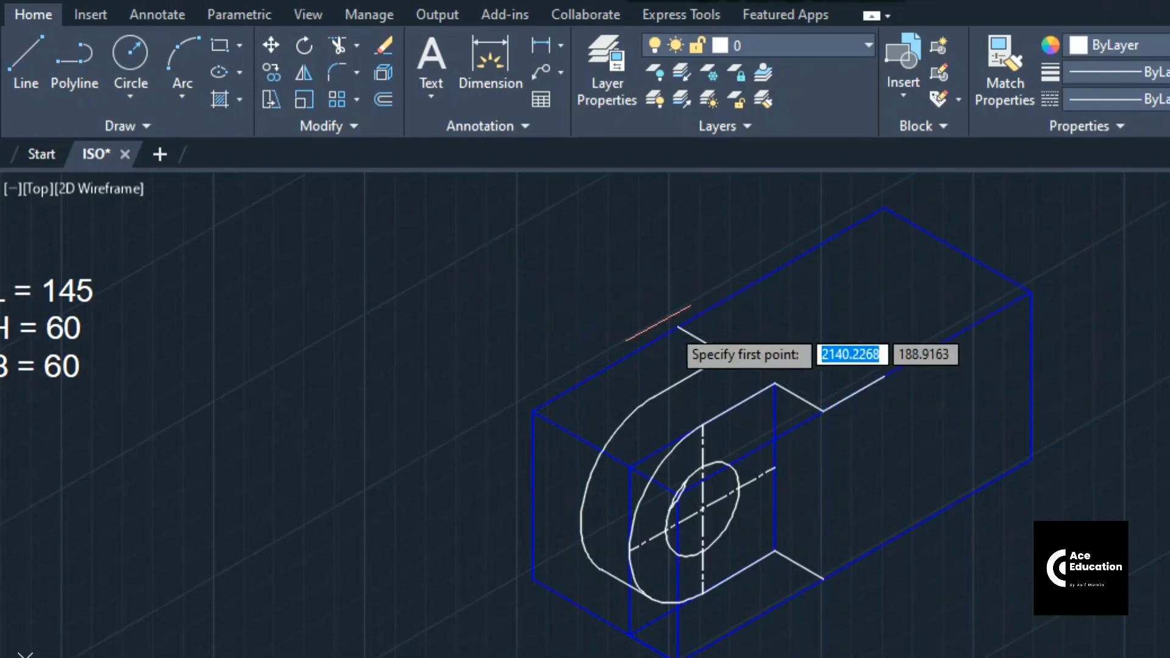
{"action": "left_click", "coordinate": [678, 327]}
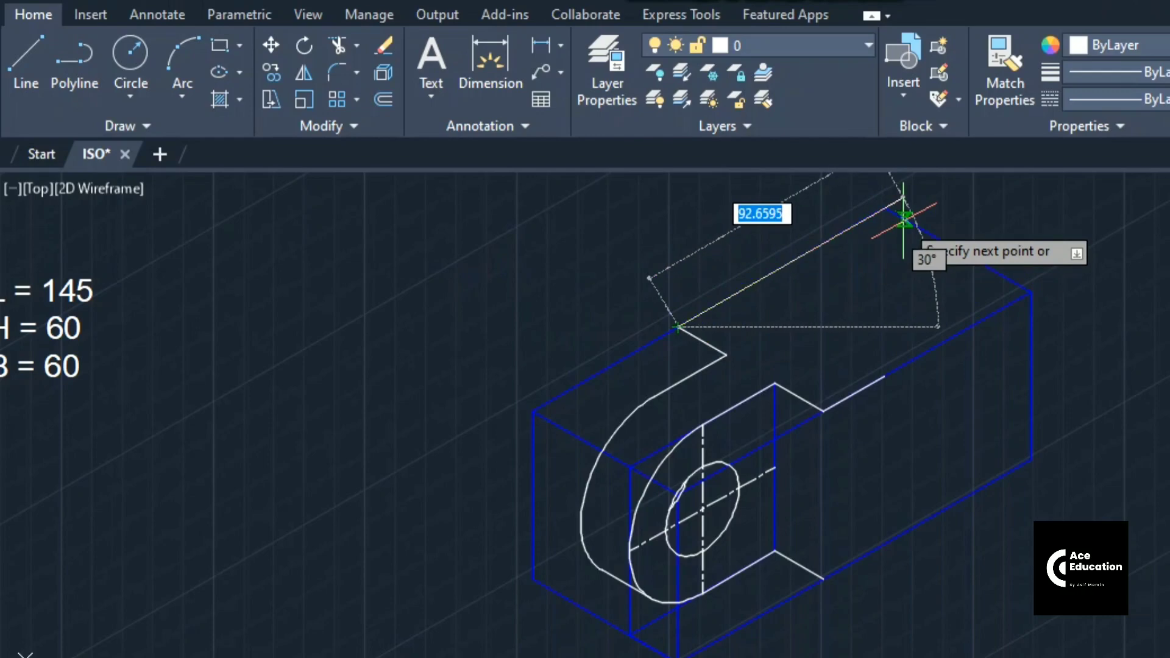
{"action": "type", "text": "25"}
{"action": "key", "text": "Return"}
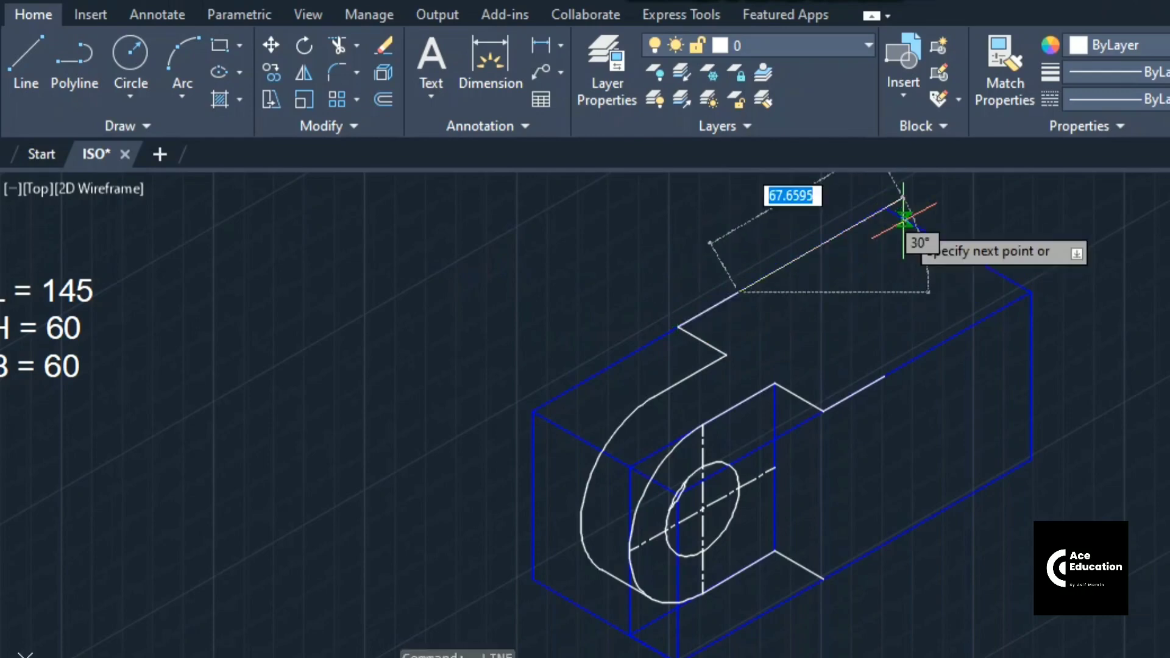
{"action": "key", "text": "Return"}
- Draw a 25-unit line at 30° from the outer end of the lower 20-unit line, along the box's near bottom edge
{"action": "key", "text": "Return"}
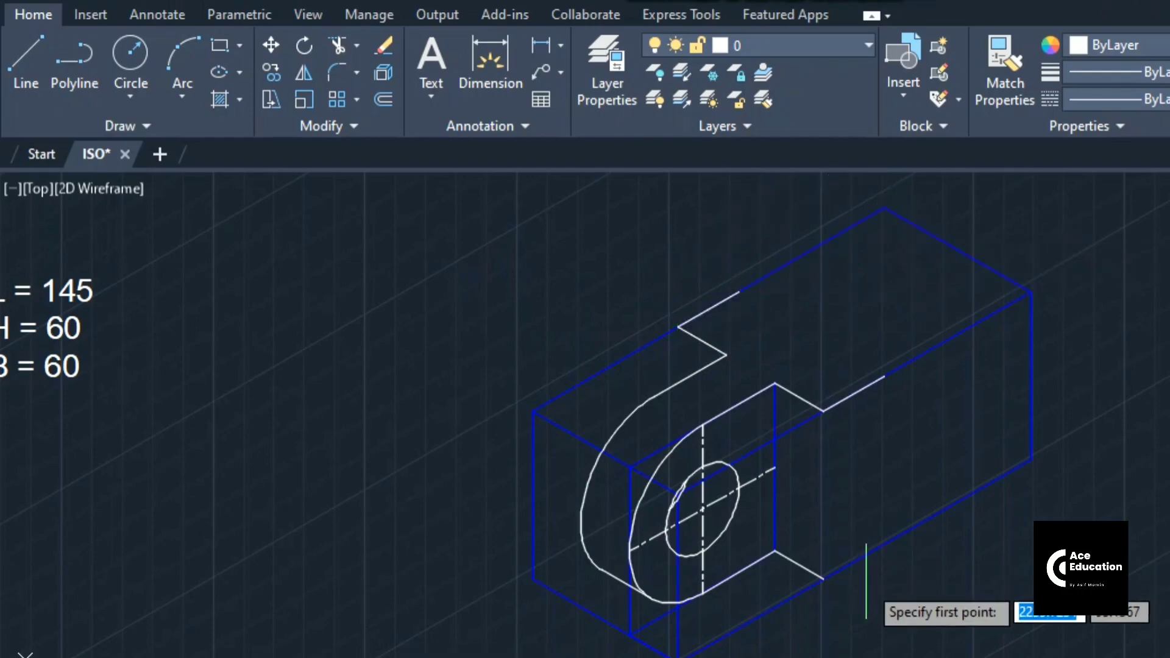
{"action": "left_click", "coordinate": [824, 577]}
{"action": "type", "text": "25"}
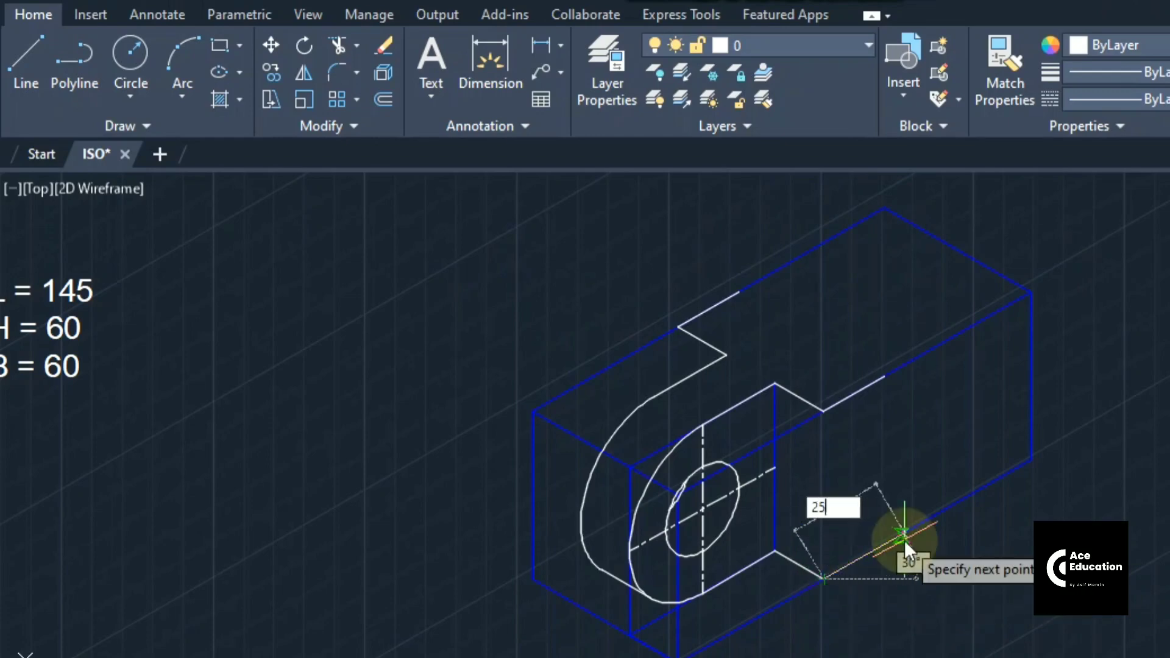
{"action": "key", "text": "Return"}
{"action": "key", "text": "Return"}
- Draw a vertical line joining the near corners where the upper and lower 25-unit lines begin
{"action": "key", "text": "Return"}
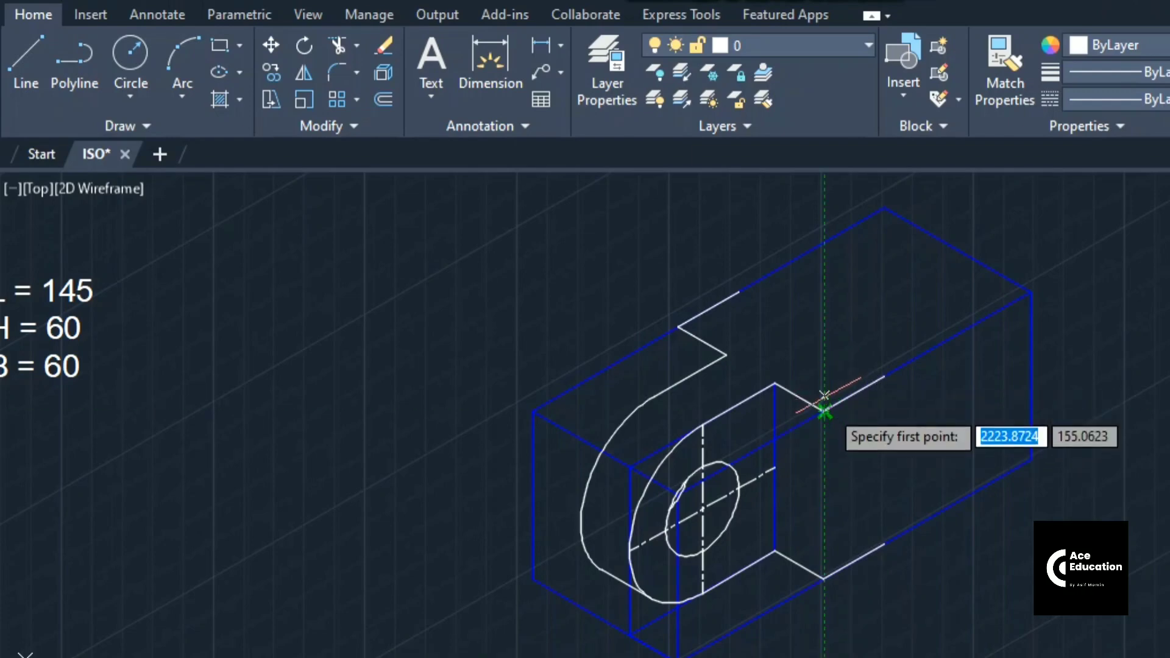
{"action": "scroll", "coordinate": [821, 478], "scroll_direction": "up", "scroll_amount": 4}
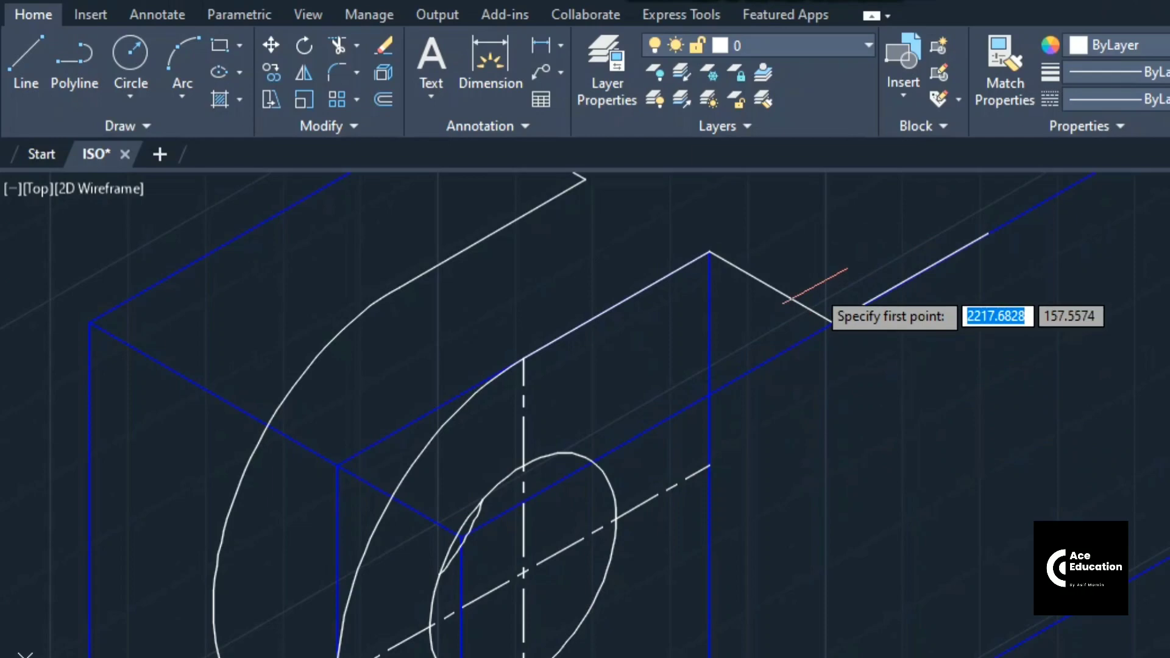
{"action": "left_click", "coordinate": [830, 320]}
{"action": "scroll", "coordinate": [834, 451], "scroll_direction": "down", "scroll_amount": 4}
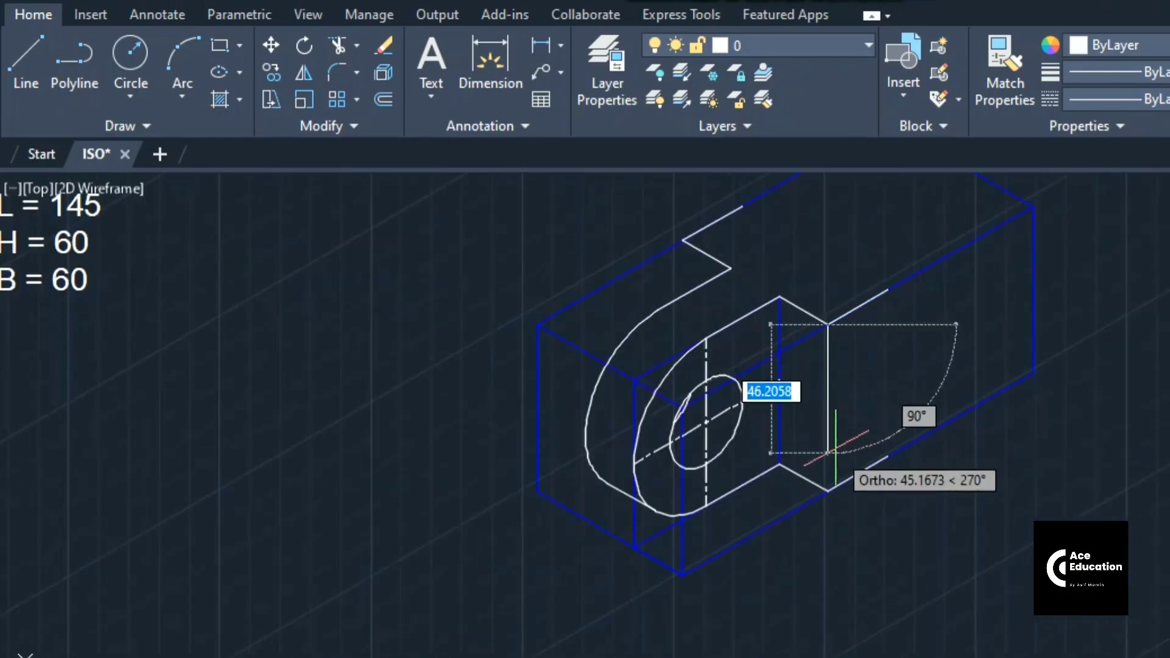
{"action": "left_click", "coordinate": [828, 492]}
{"action": "key", "text": "Return"}
- Draw a vertical line down from the start of the back 25-unit line, extending past the copied upper edge
{"action": "key", "text": "Return"}
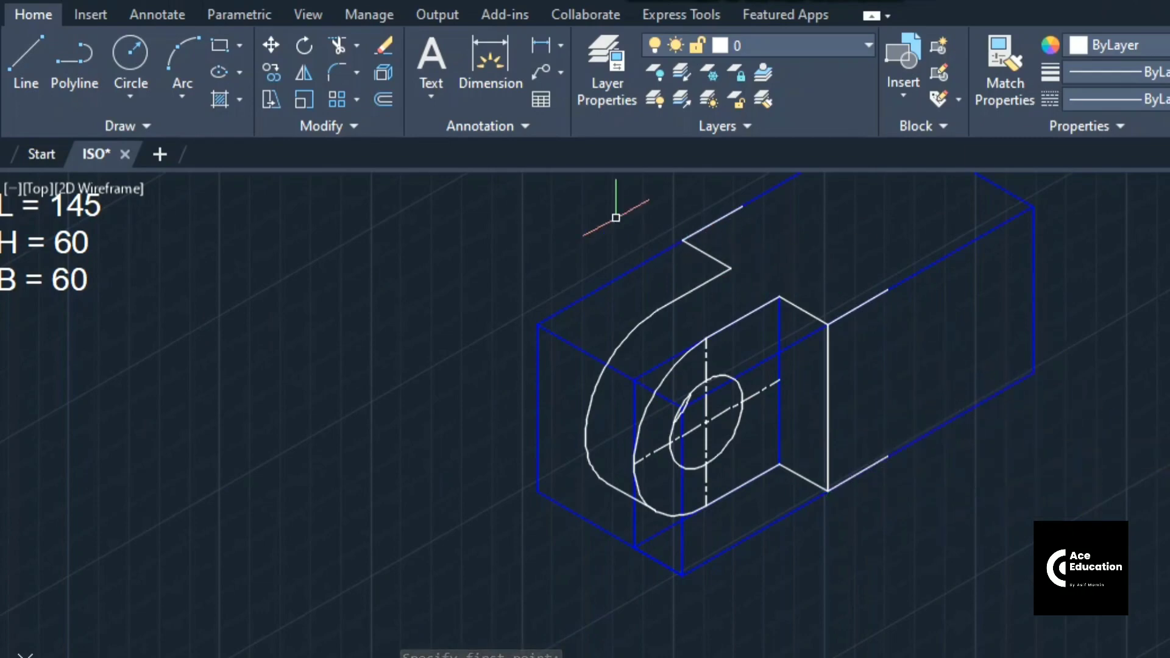
{"action": "left_click", "coordinate": [31, 50]}
{"action": "left_click", "coordinate": [683, 240]}
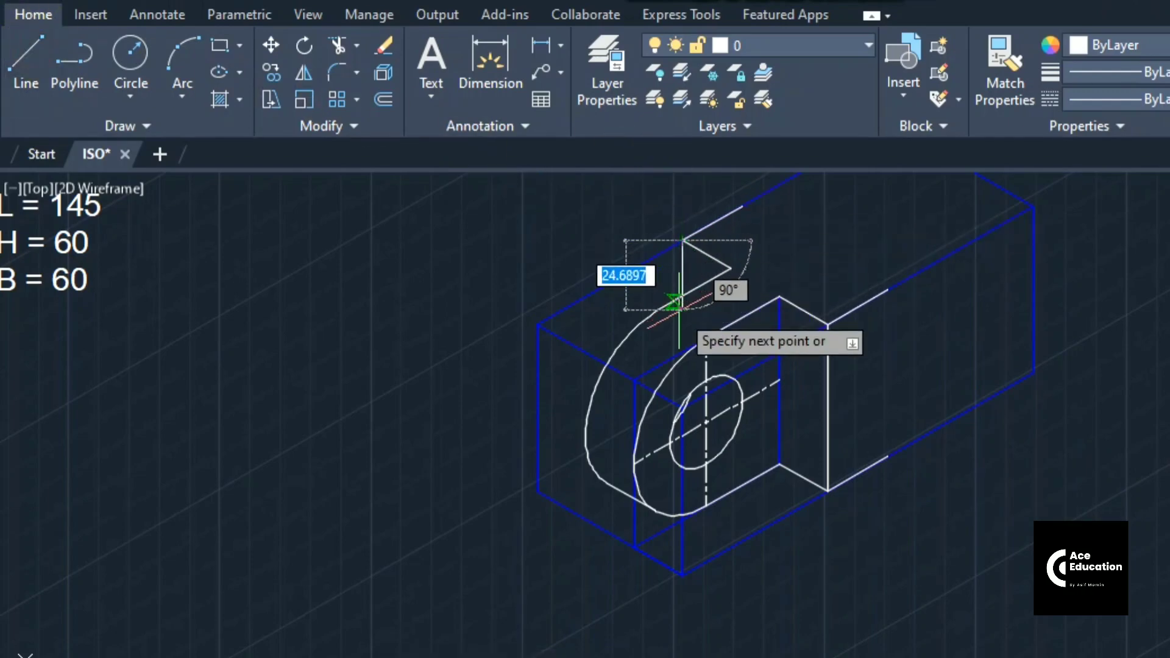
{"action": "left_click", "coordinate": [678, 329]}
{"action": "key", "text": "Return"}
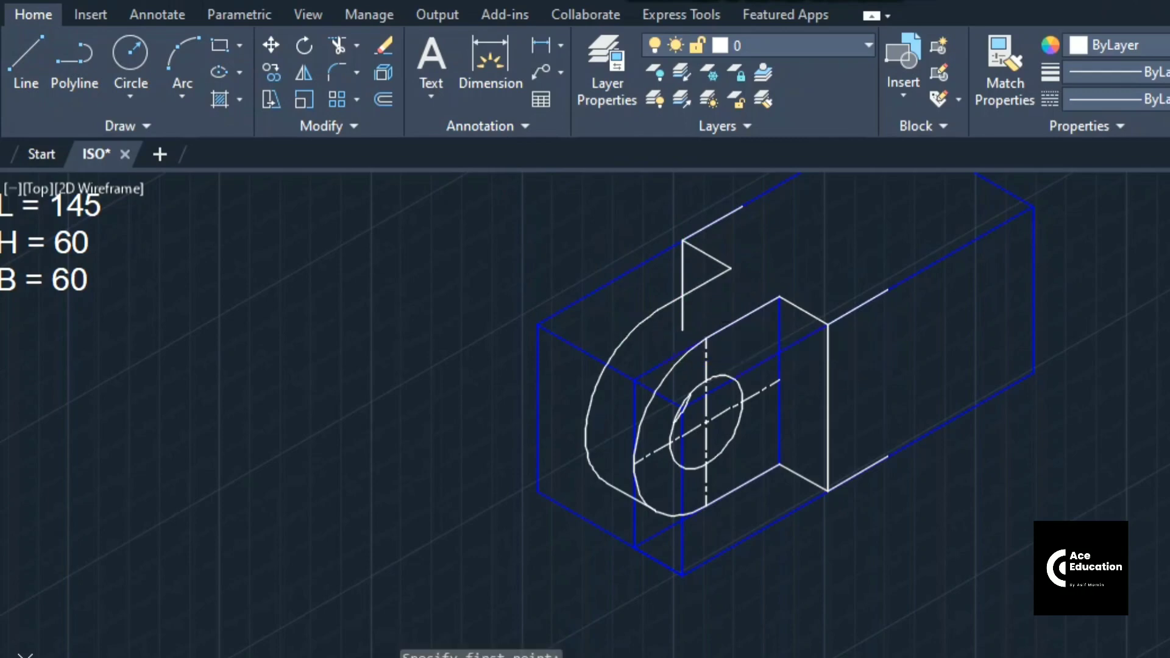
- Trim the back vertical line's overhang below the copied upper edge
{"action": "left_click", "coordinate": [347, 44]}
{"action": "left_click", "coordinate": [674, 323]}
{"action": "left_click", "coordinate": [692, 323]}
{"action": "key", "text": "Return"}
- Draw a 20-unit vertical line down from the outer end of the upper near 25-unit line
{"action": "scroll", "coordinate": [853, 308], "scroll_direction": "up", "scroll_amount": 2}
{"action": "middle_click_drag", "start_coordinate": [853, 317], "coordinate": [848, 374]}
{"action": "scroll", "coordinate": [833, 426], "scroll_direction": "down", "scroll_amount": 3}
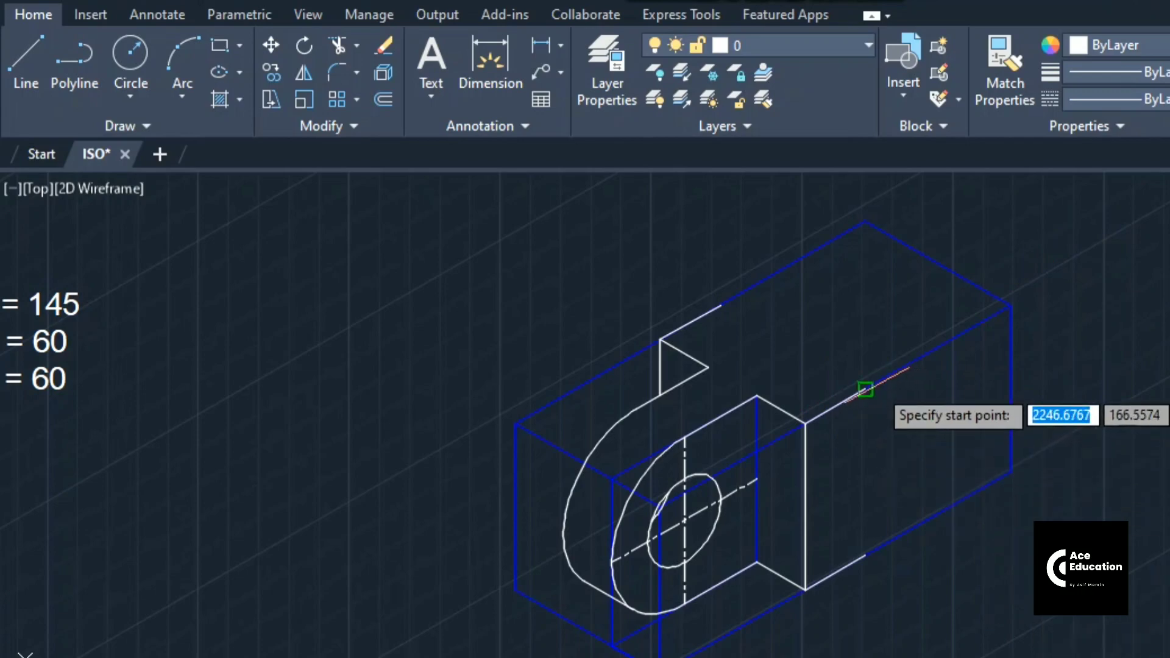
{"action": "left_click", "coordinate": [865, 389]}
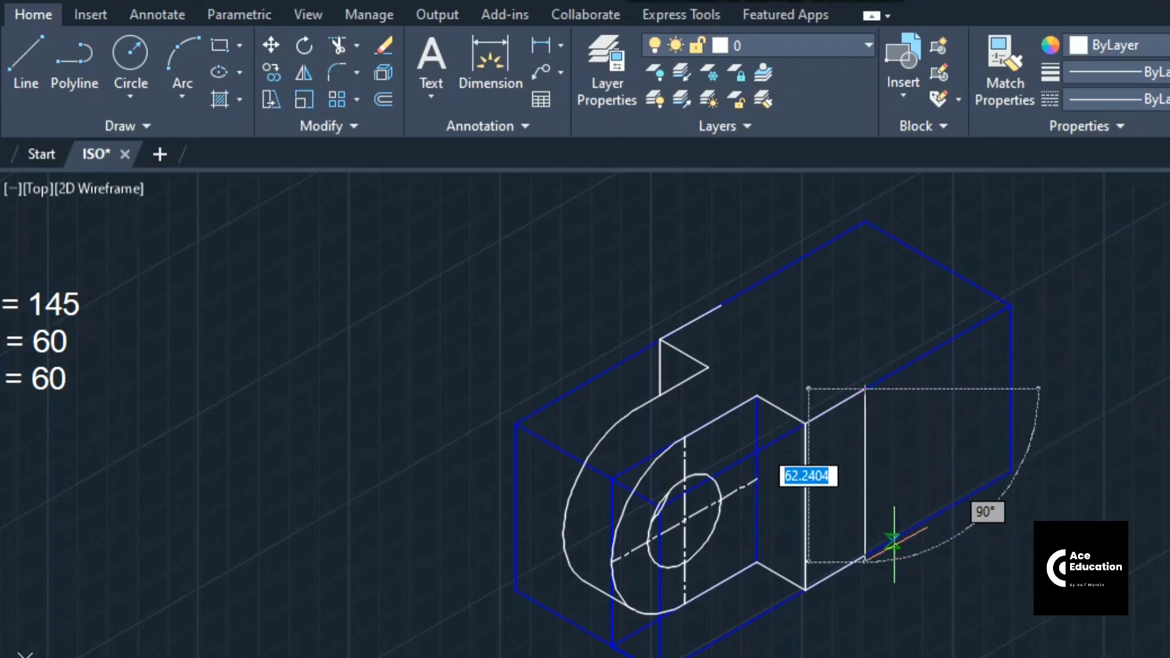
{"action": "type", "text": "20"}
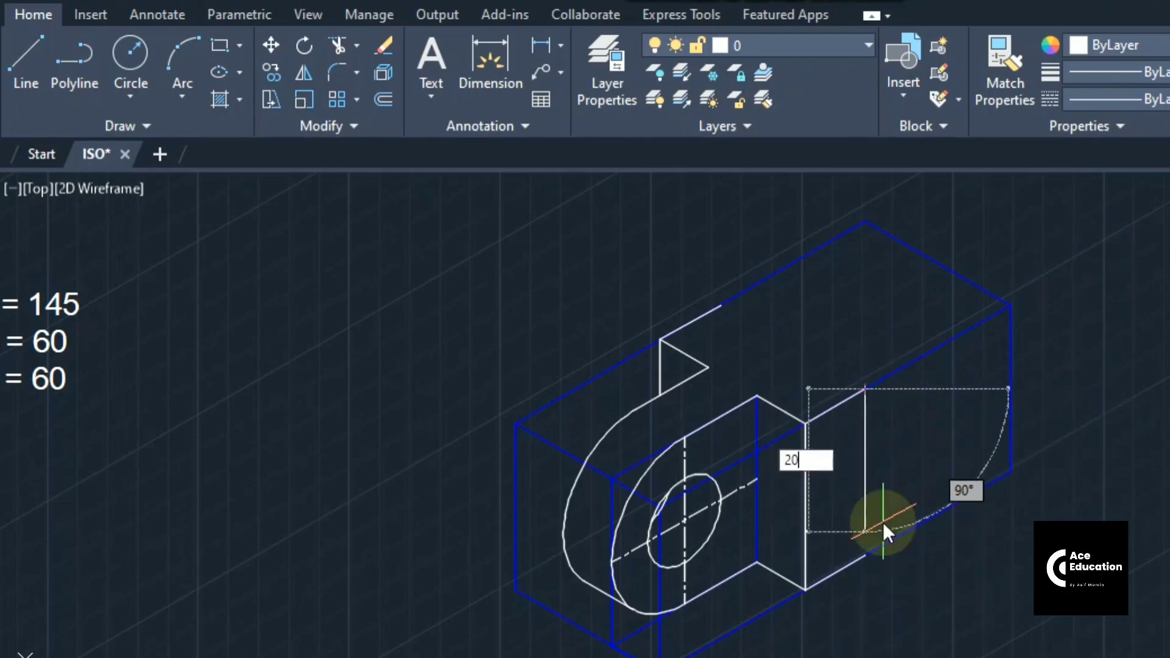
{"action": "key", "text": "Return"}
{"action": "key", "text": "Return"}
- Draw a 20-unit vertical line up from the outer end of the lower near 25-unit line
{"action": "key", "text": "Return"}
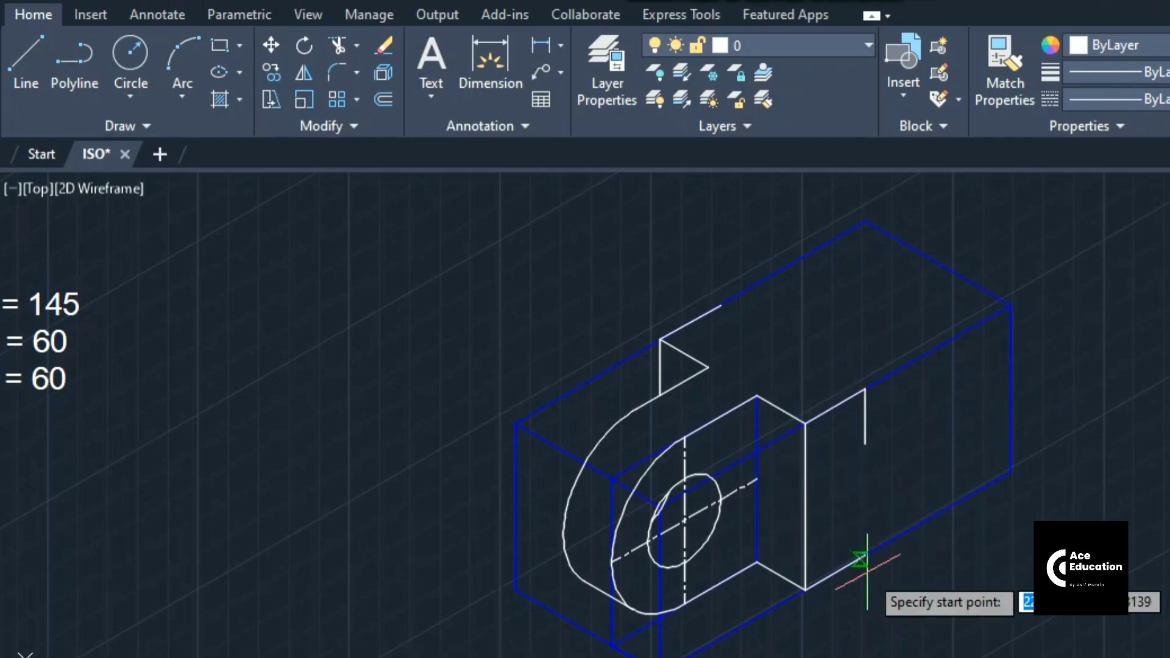
{"action": "left_click", "coordinate": [876, 547]}
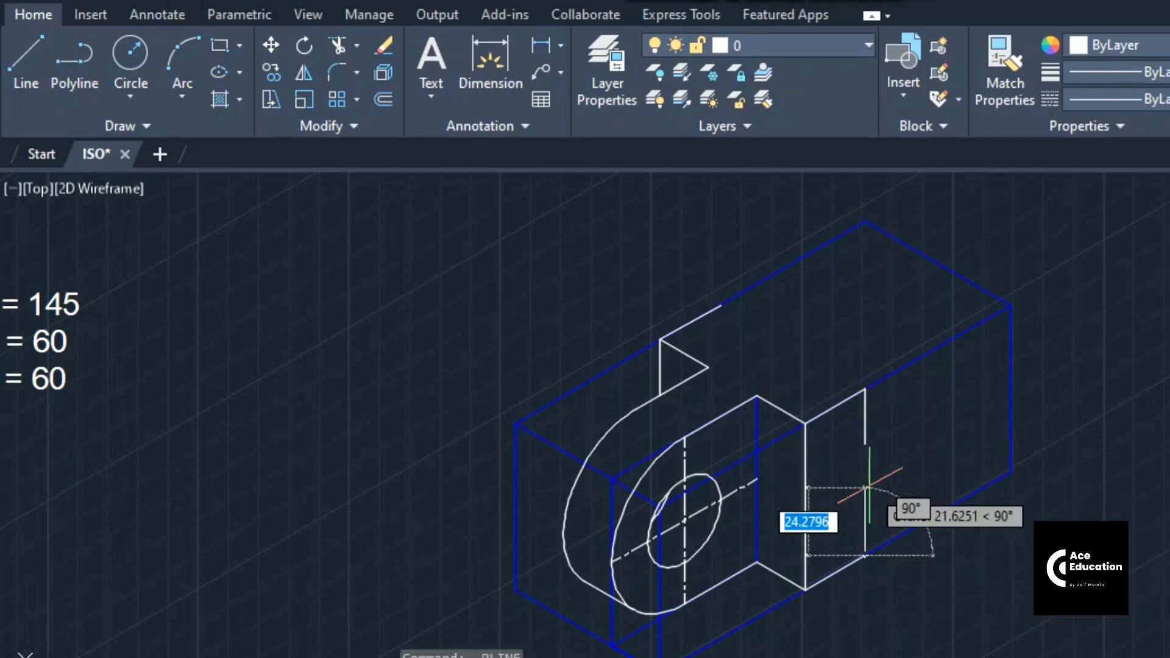
{"action": "type", "text": "20"}
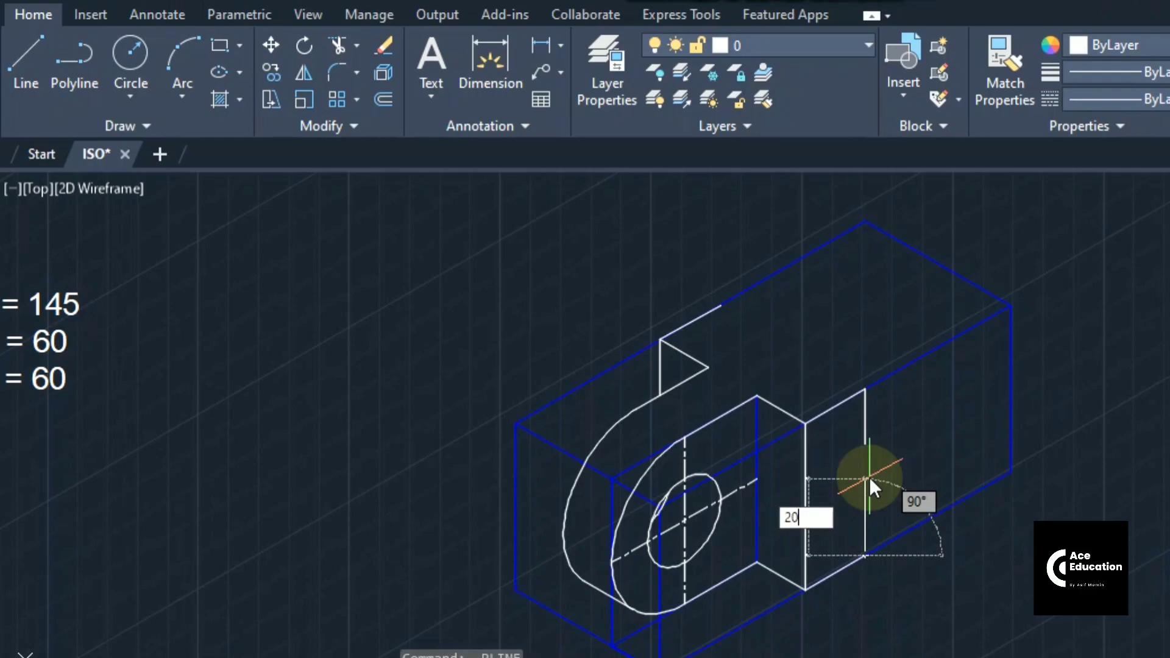
{"action": "key", "text": "Return"}
{"action": "key", "text": "Return"}
{"action": "key", "text": "Return"}
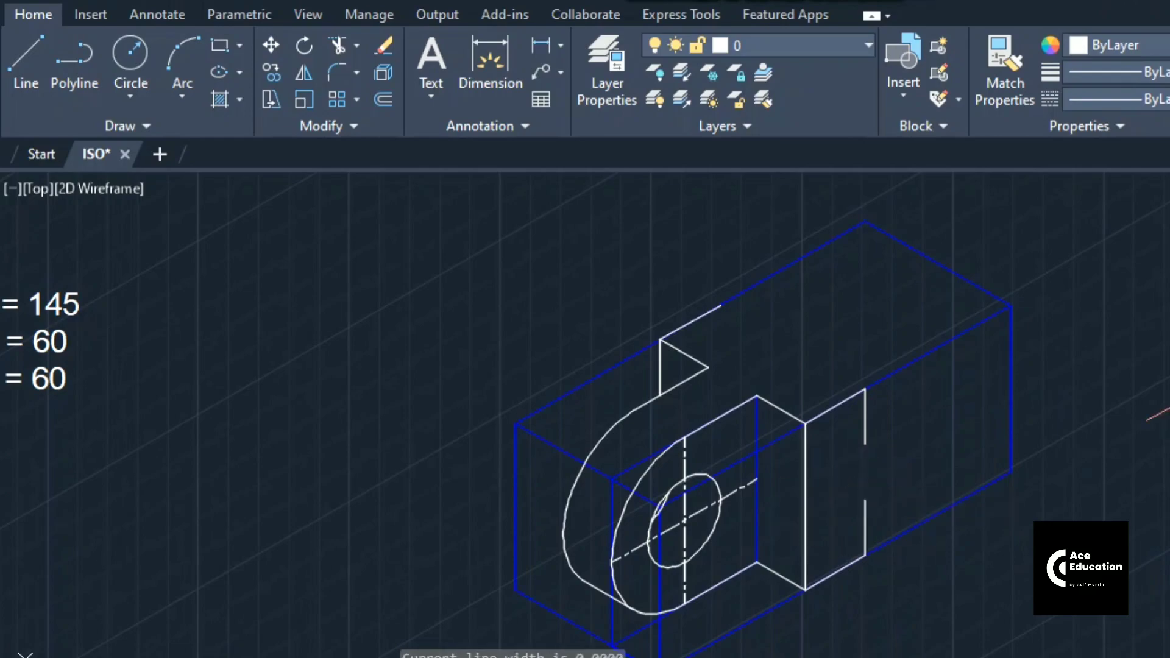
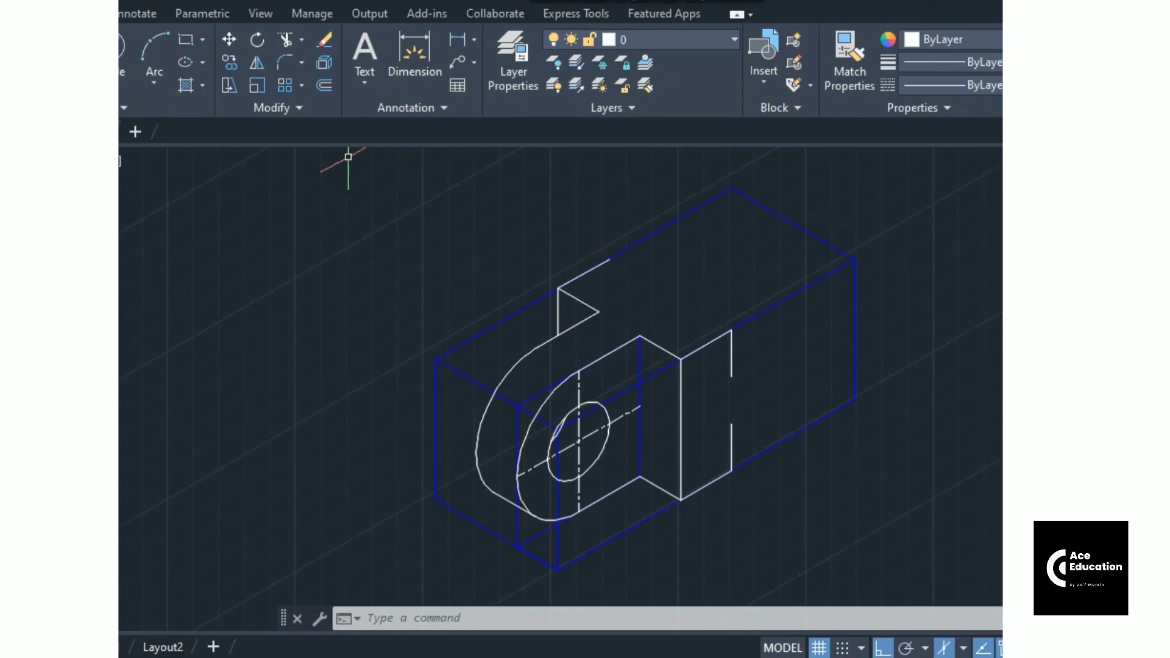
- Draw a line across the middle block's top face joining the outer ends of the back and near upper 25-unit lines
{"action": "left_click", "coordinate": [22, 55]}
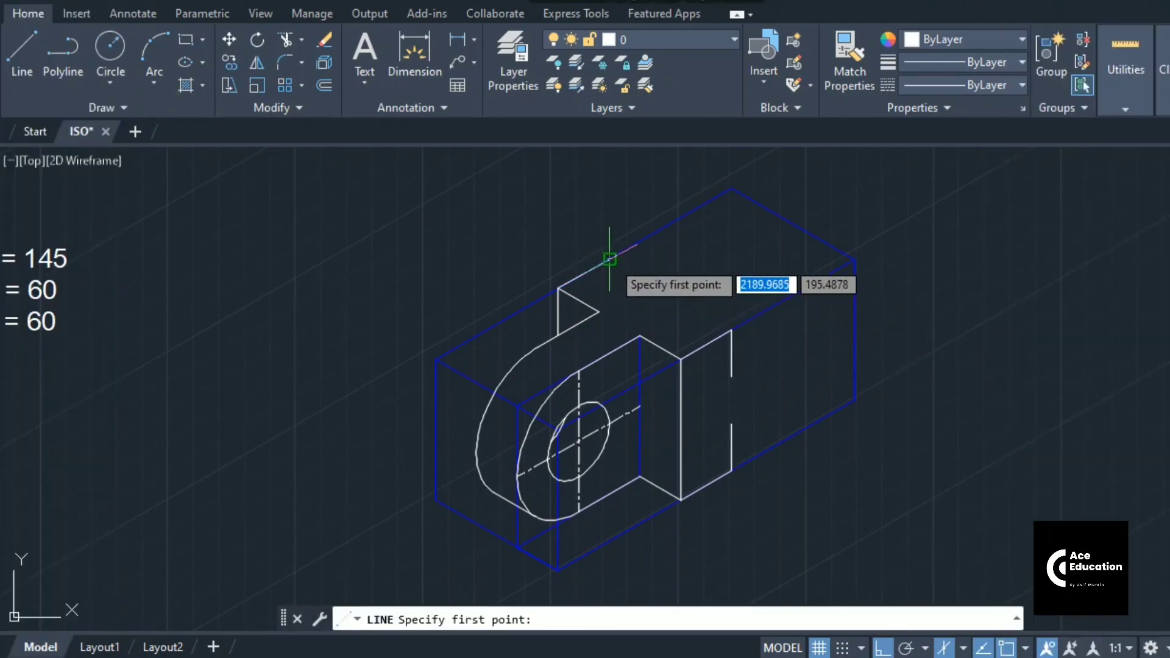
{"action": "left_click", "coordinate": [609, 260]}
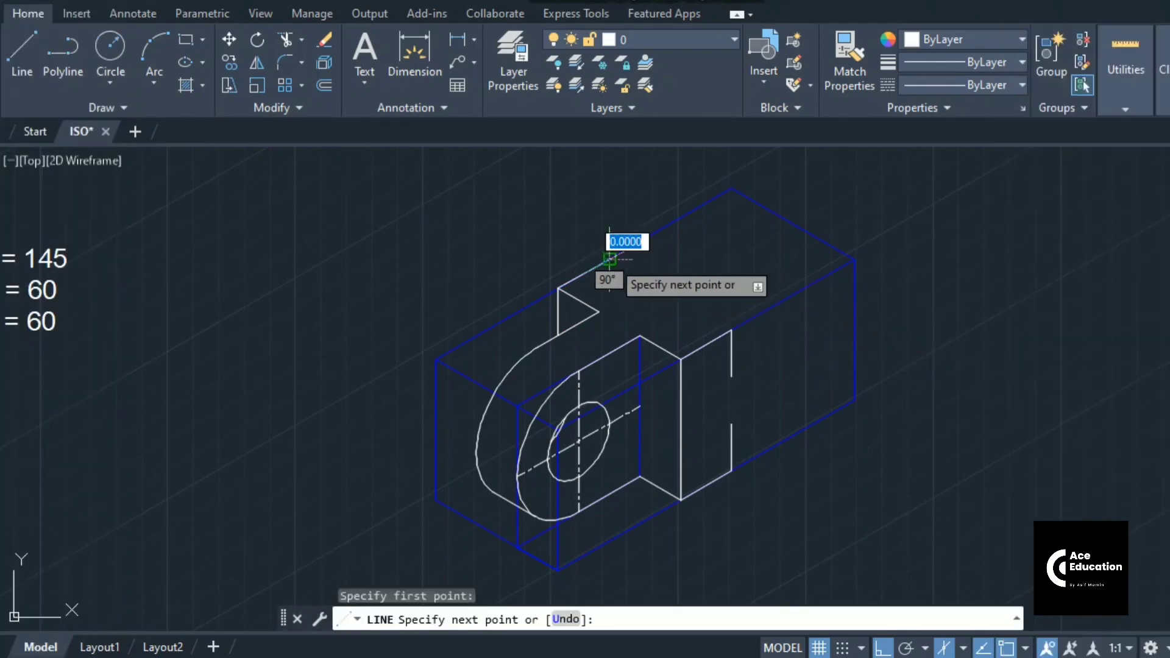
{"action": "left_click", "coordinate": [730, 329]}
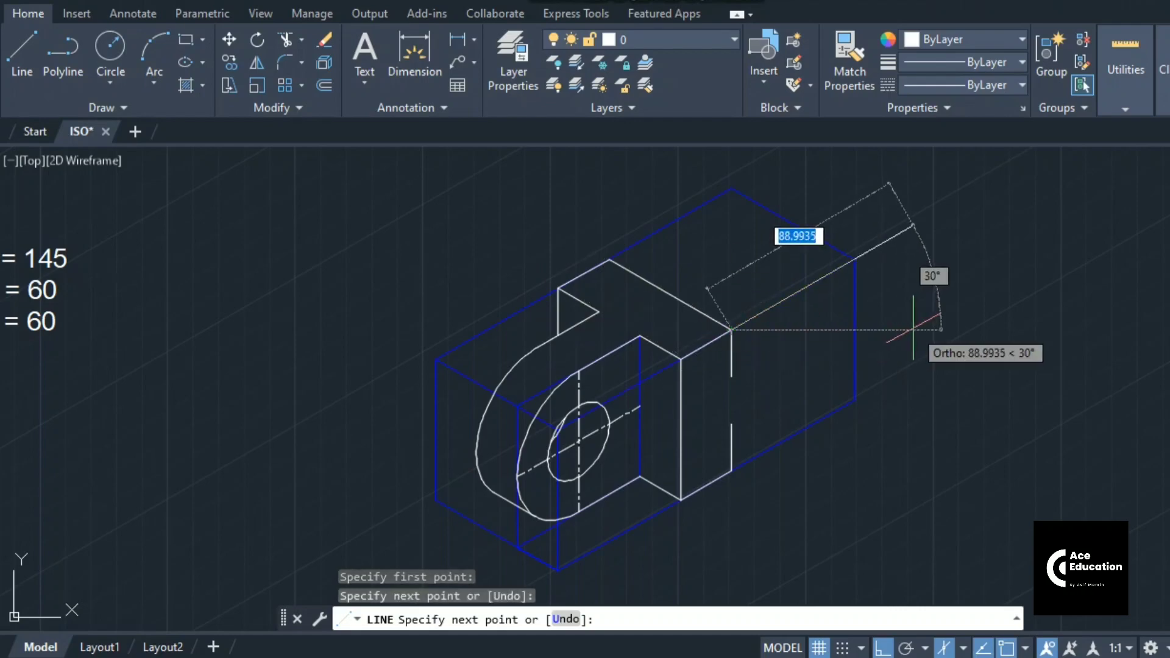
{"action": "key", "text": "Escape"}
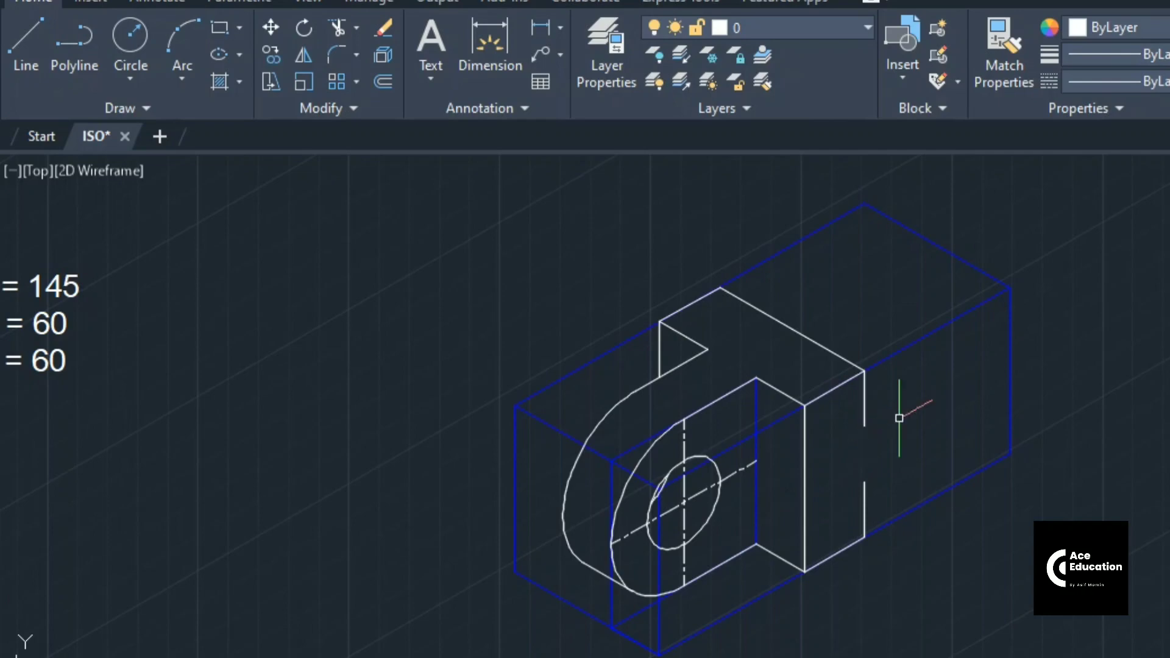
- On the PROJ layer, draw a 60-unit construction line at 30° from the lower end of the upper 20-unit vertical line
{"action": "left_click", "coordinate": [840, 26]}
{"action": "left_click", "coordinate": [774, 135]}
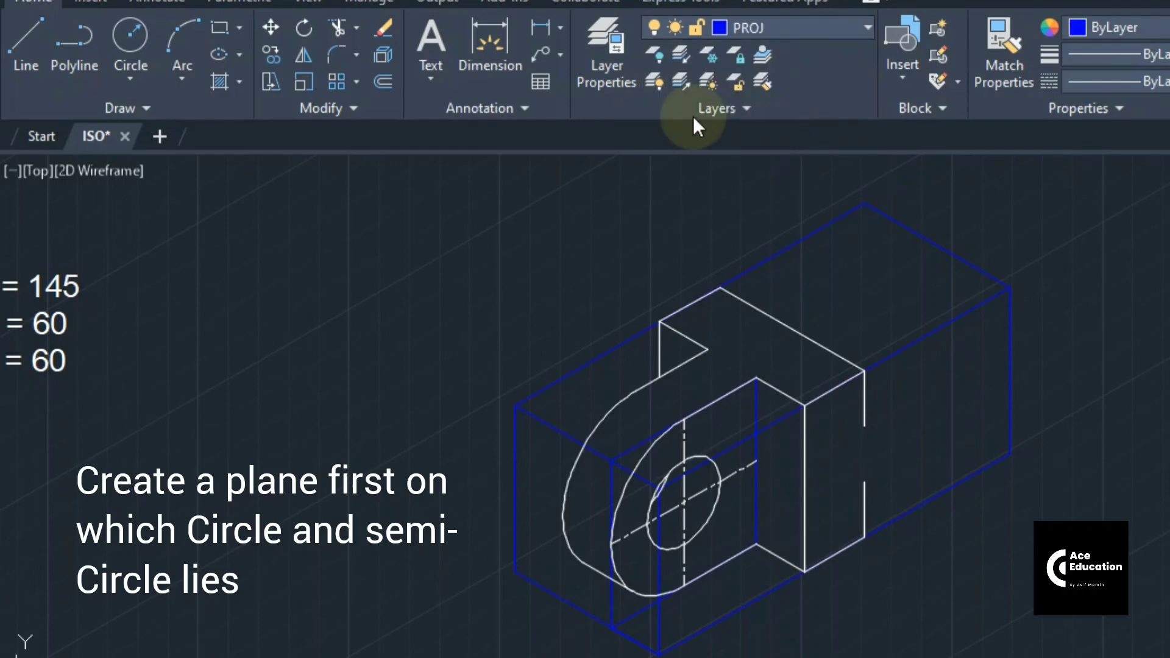
{"action": "left_click", "coordinate": [26, 39]}
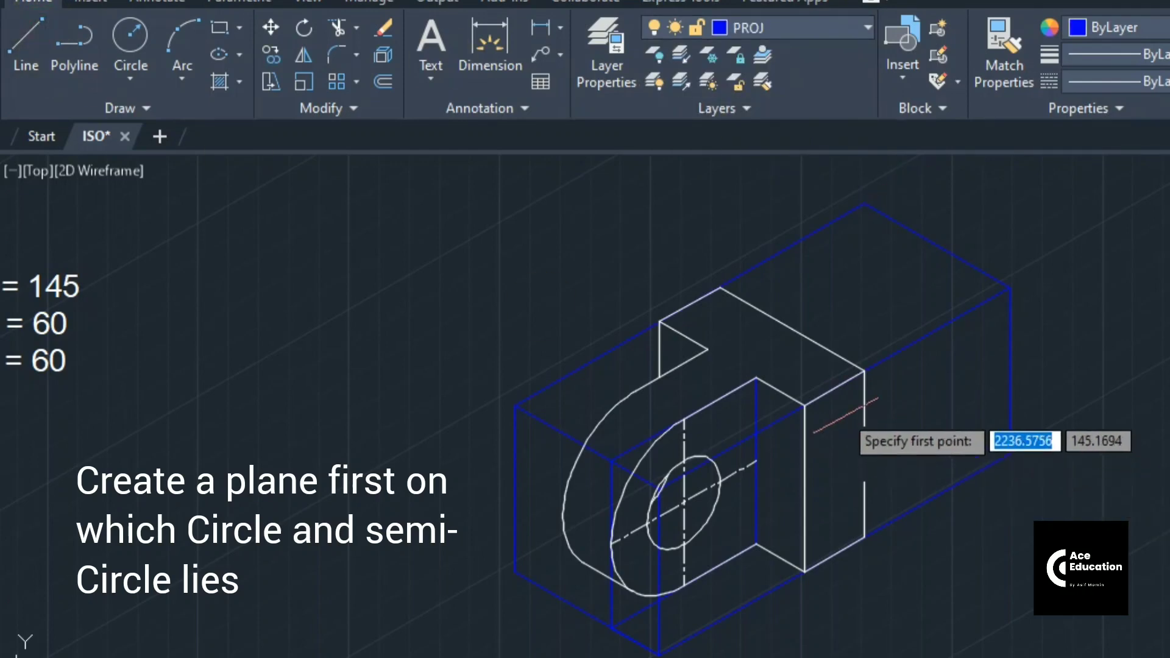
{"action": "left_click", "coordinate": [864, 427]}
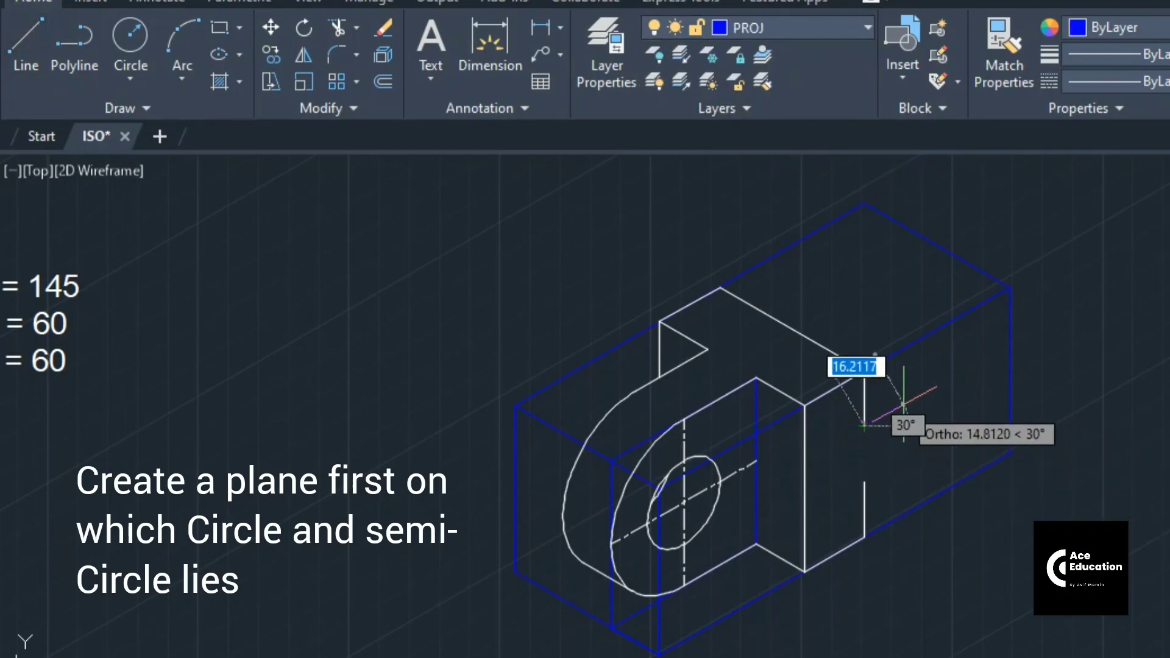
{"action": "type", "text": "6"}
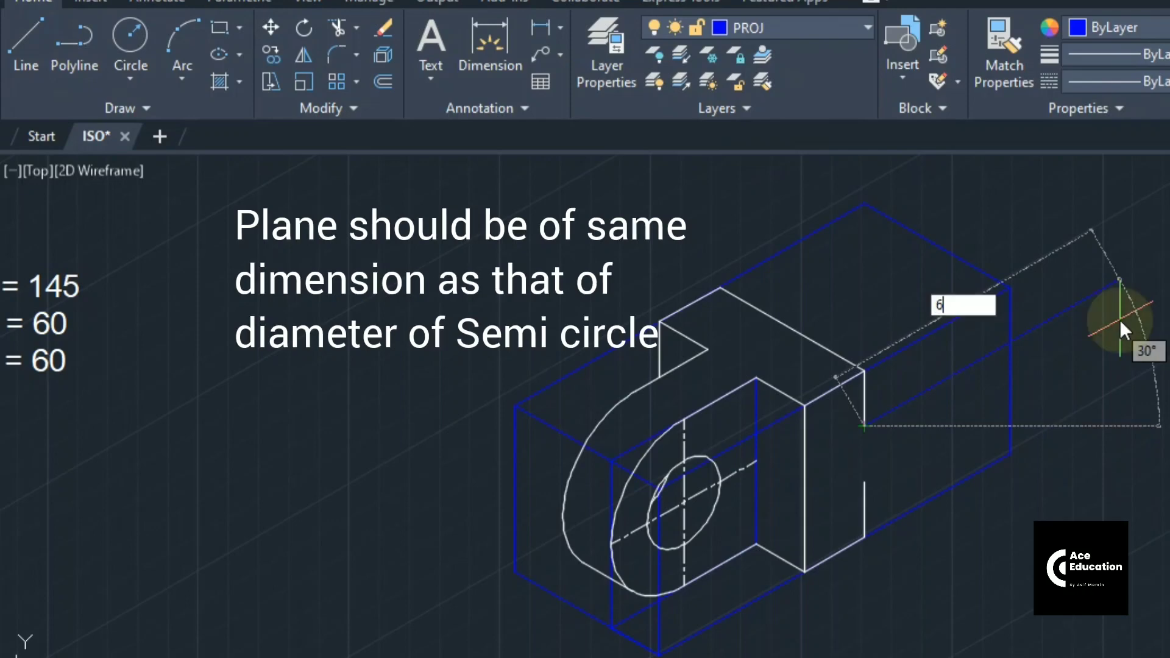
{"action": "type", "text": "0"}
{"action": "key", "text": "Return"}
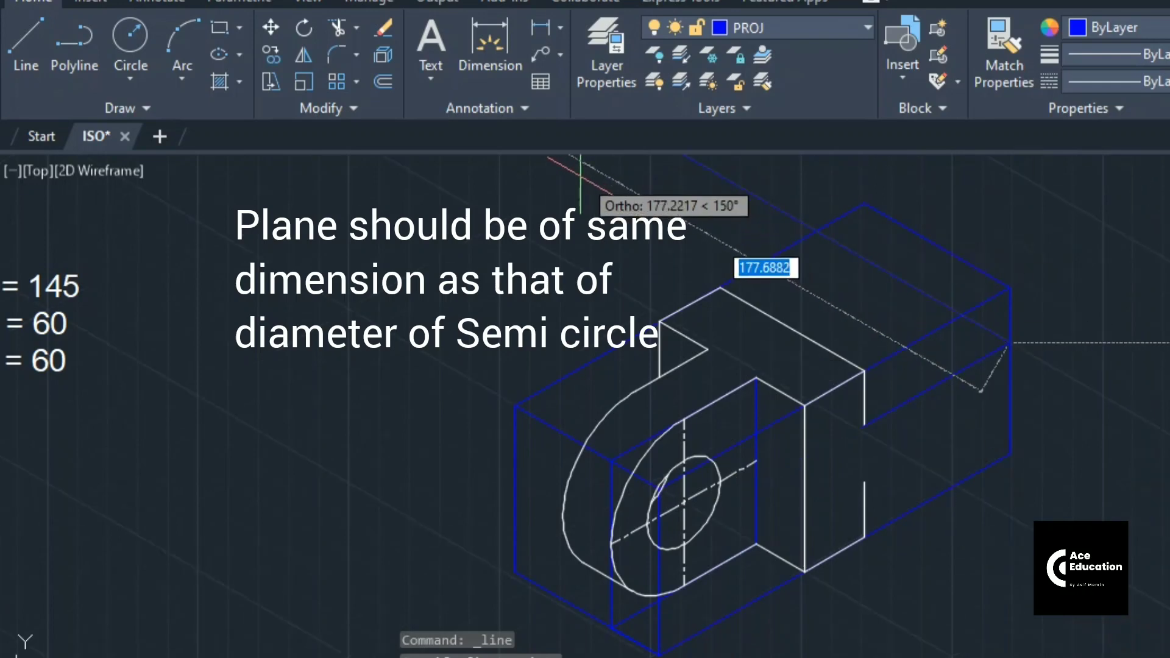
- Continue the construction plane with a 60-unit line at 150° and a 60-unit line back towards the middle block, parallel to the first
{"action": "type", "text": "60"}
{"action": "key", "text": "Return"}
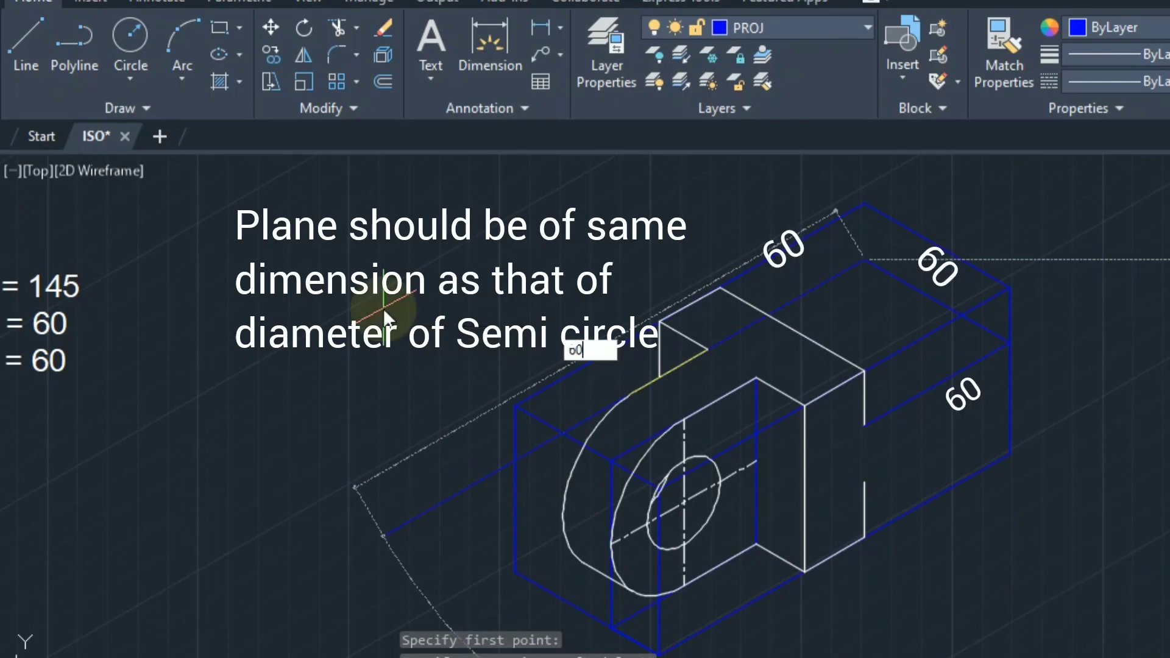
{"action": "left_click", "coordinate": [721, 341]}
{"action": "key", "text": "F5"}
{"action": "type", "text": "60"}
{"action": "key", "text": "Return"}
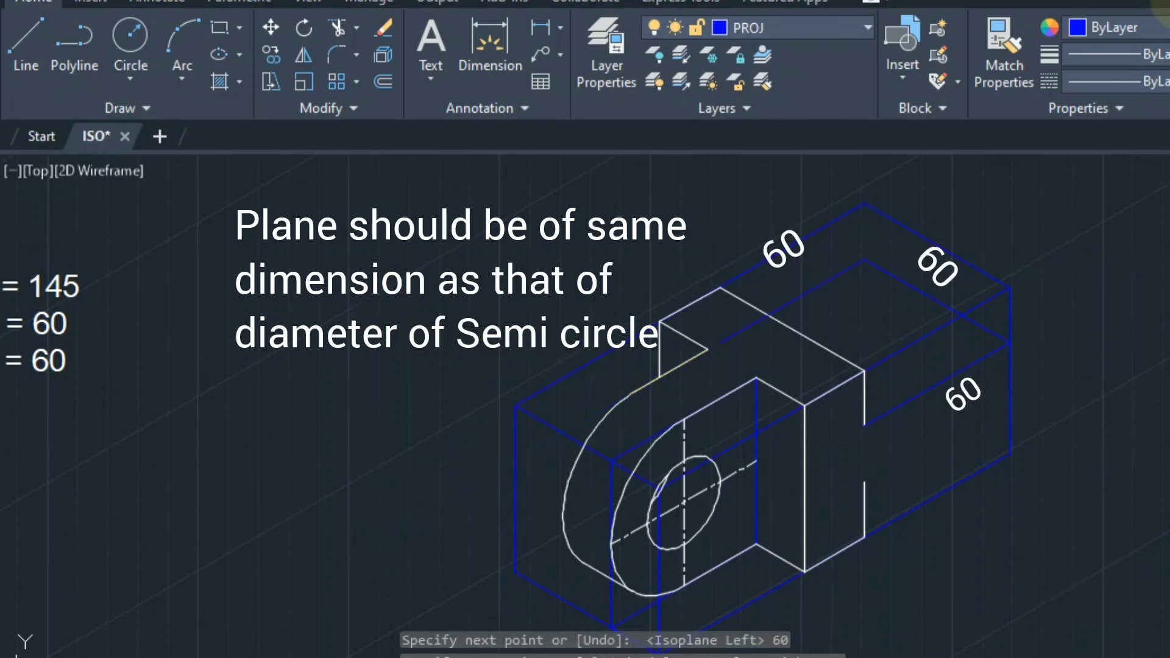
- On the CENTER layer, draw a centre line between the midpoints of the construction plane's two long-direction edges
{"action": "left_click", "coordinate": [786, 25]}
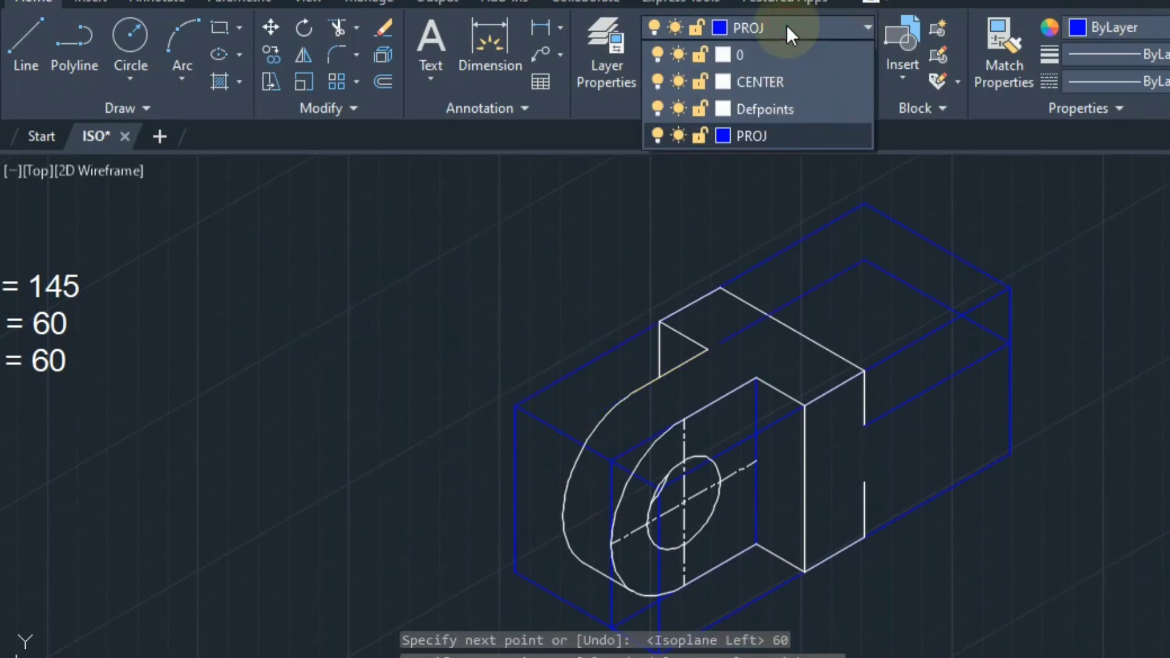
{"action": "left_click", "coordinate": [795, 82]}
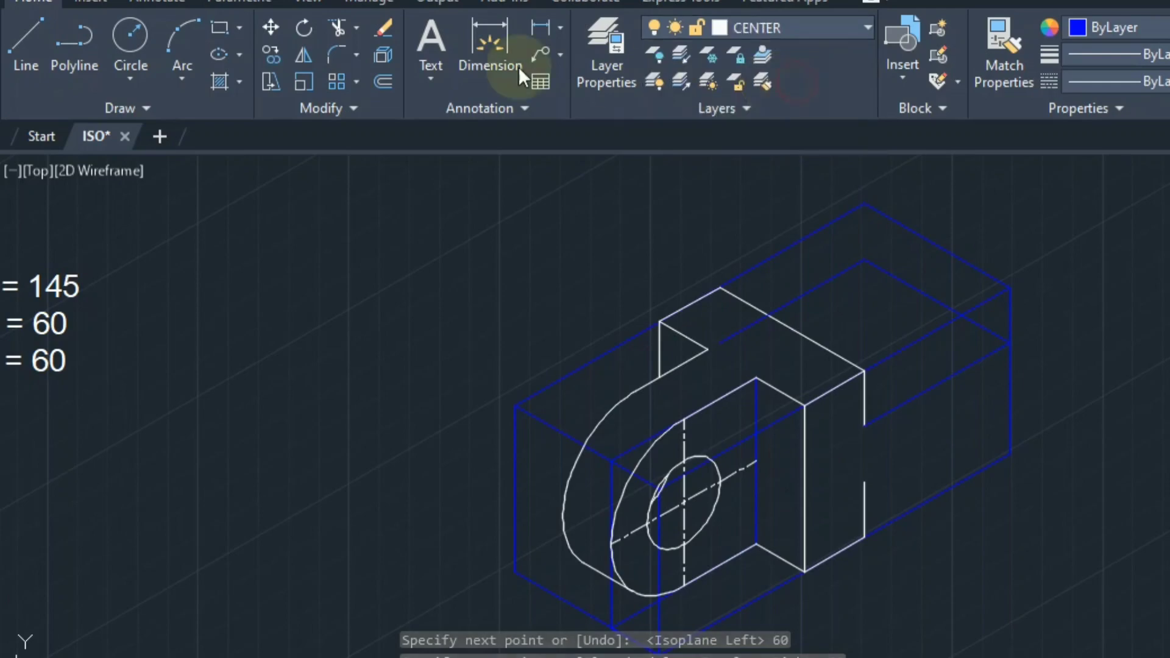
{"action": "left_click", "coordinate": [26, 41]}
{"action": "left_click", "coordinate": [879, 383]}
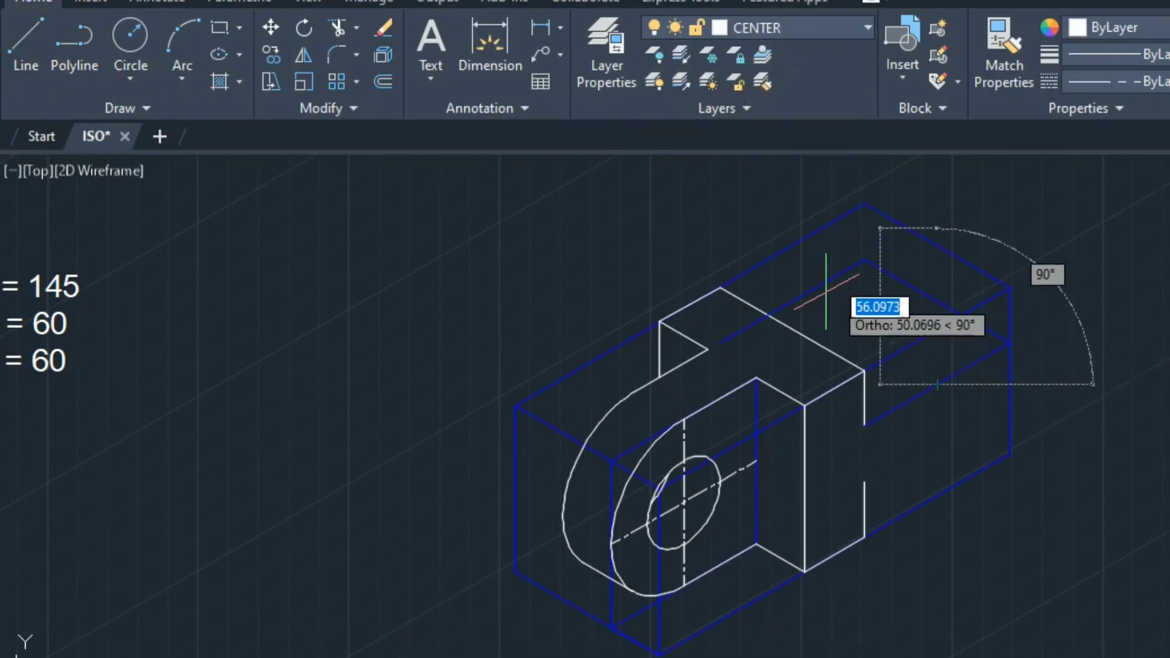
{"action": "left_click", "coordinate": [791, 301]}
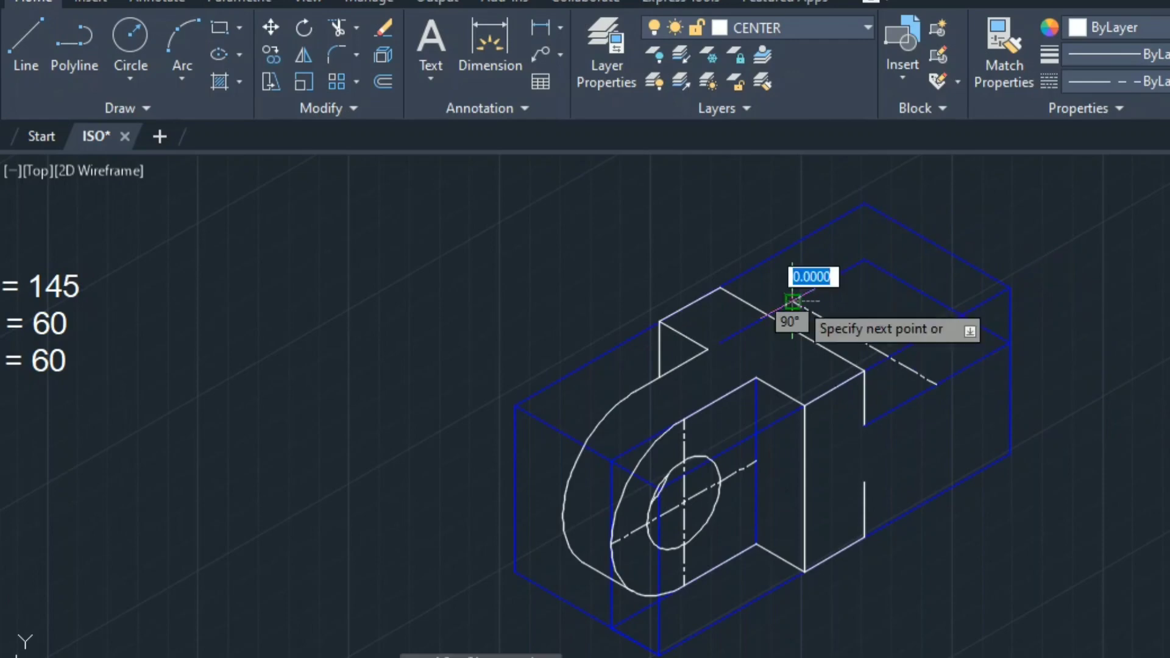
{"action": "key", "text": "Return"}
- Draw a lengthwise centre line from the midpoint of the construction plane's outer end edge to the midpoint of its open side
{"action": "key", "text": "Return"}
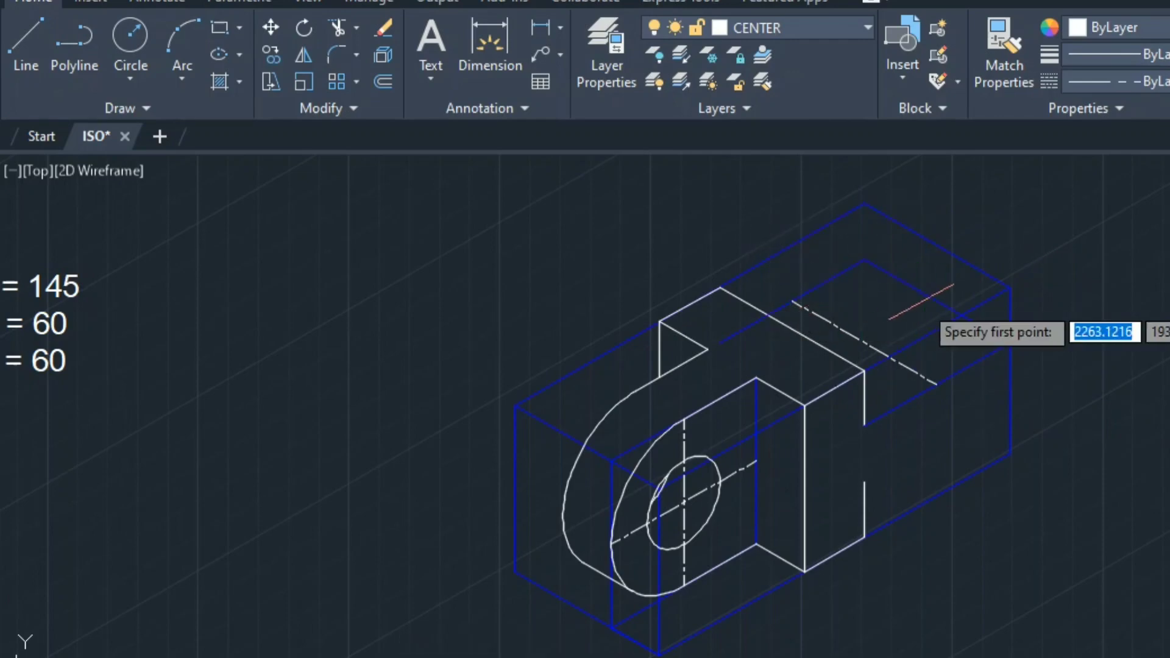
{"action": "left_click", "coordinate": [936, 300]}
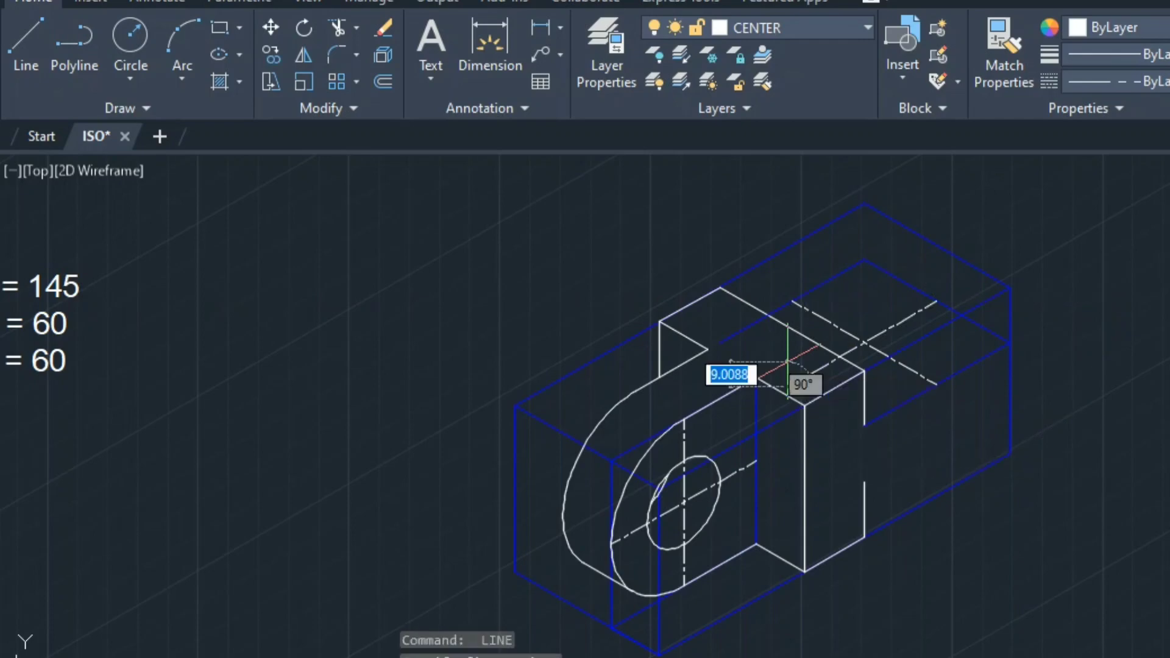
{"action": "left_click", "coordinate": [788, 386]}
{"action": "key", "text": "Return"}
{"action": "key", "text": "Return"}
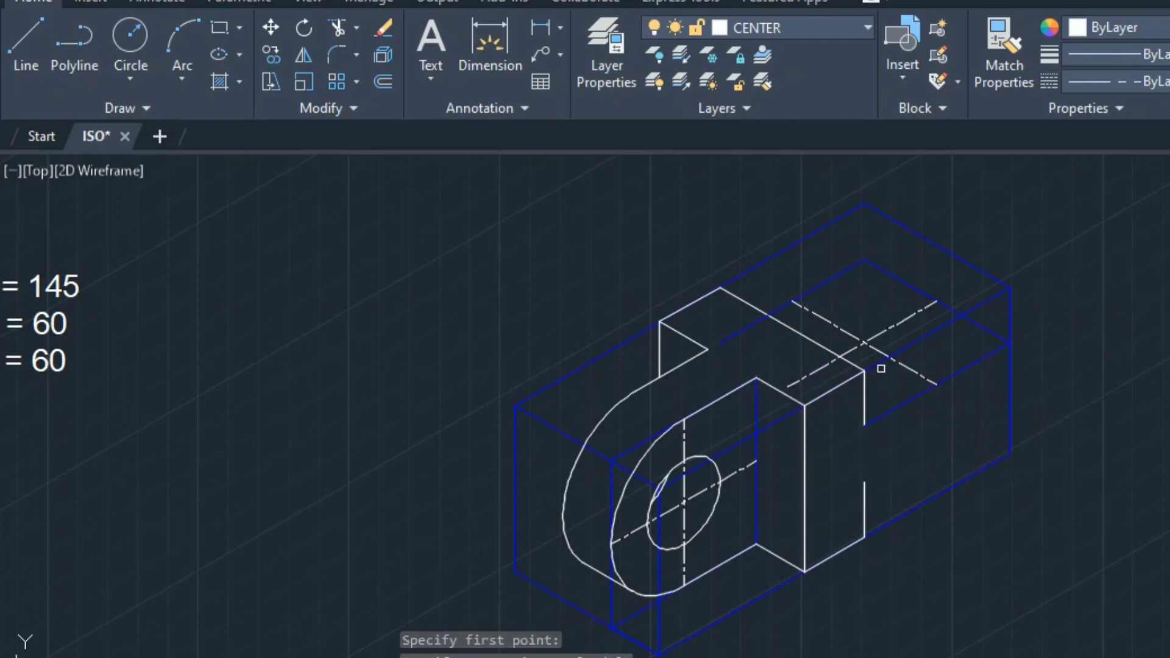
- On layer 0, draw an isocircle of radius 15 in the top isoplane, centred where the construction plane's centre lines cross
{"action": "scroll", "coordinate": [880, 368], "scroll_direction": "up", "scroll_amount": 4}
{"action": "scroll", "coordinate": [961, 242], "scroll_direction": "down", "scroll_amount": 4}
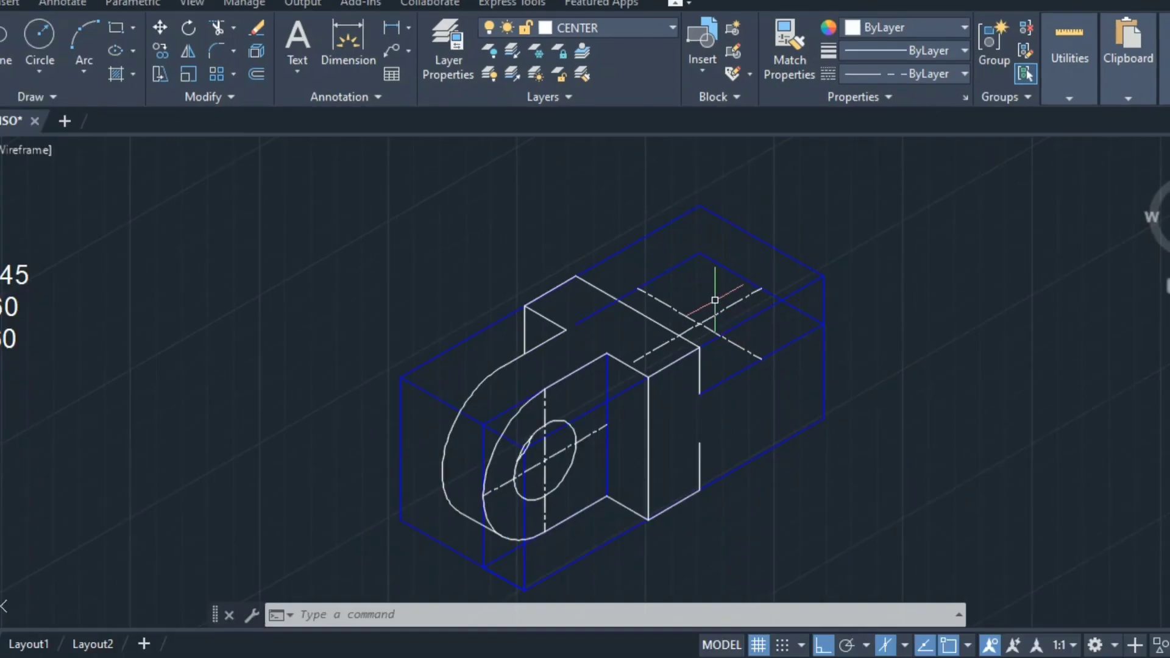
{"action": "left_click", "coordinate": [611, 30]}
{"action": "left_click", "coordinate": [613, 53]}
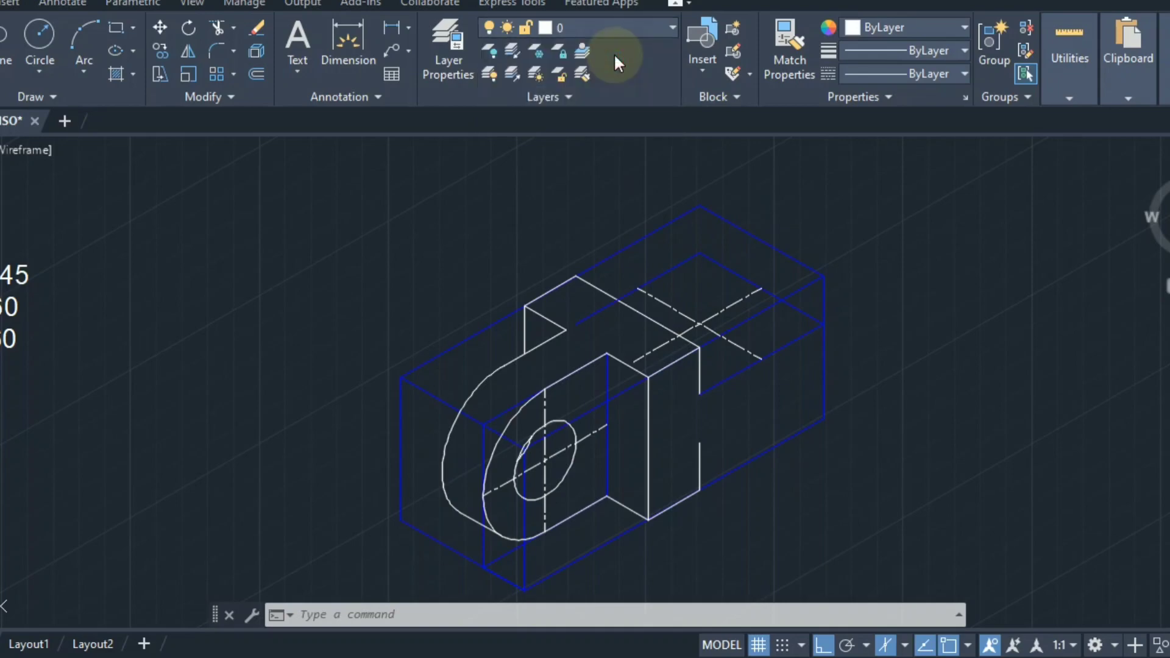
{"action": "type", "text": "ELL"}
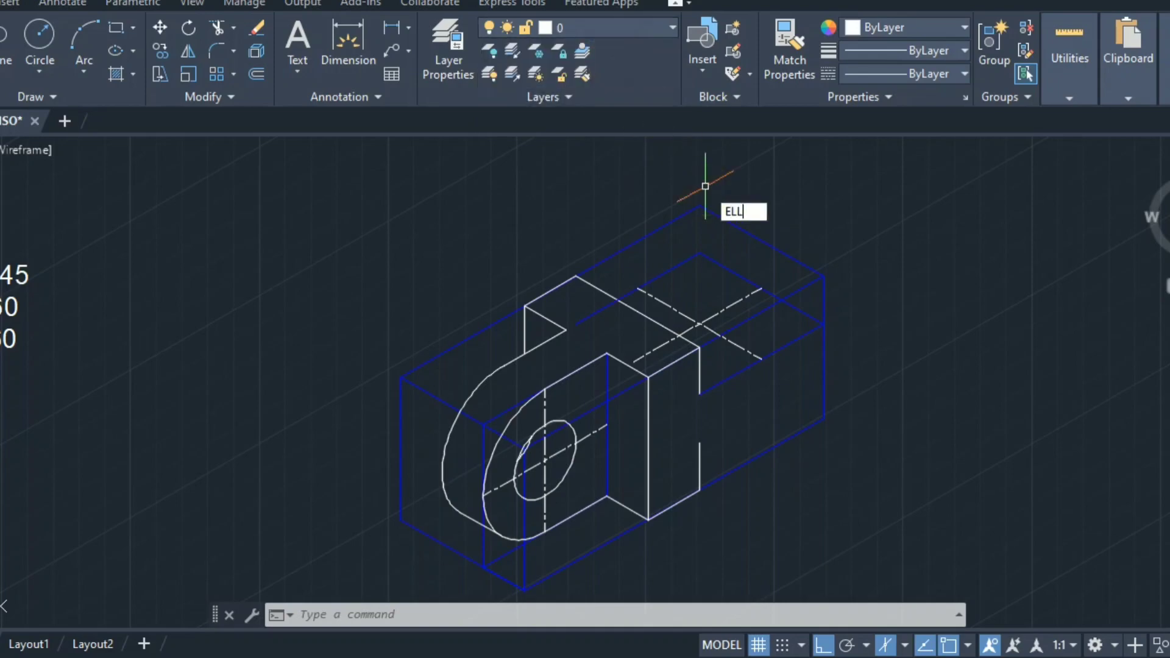
{"action": "type", "text": "IPSE"}
{"action": "key", "text": "Return"}
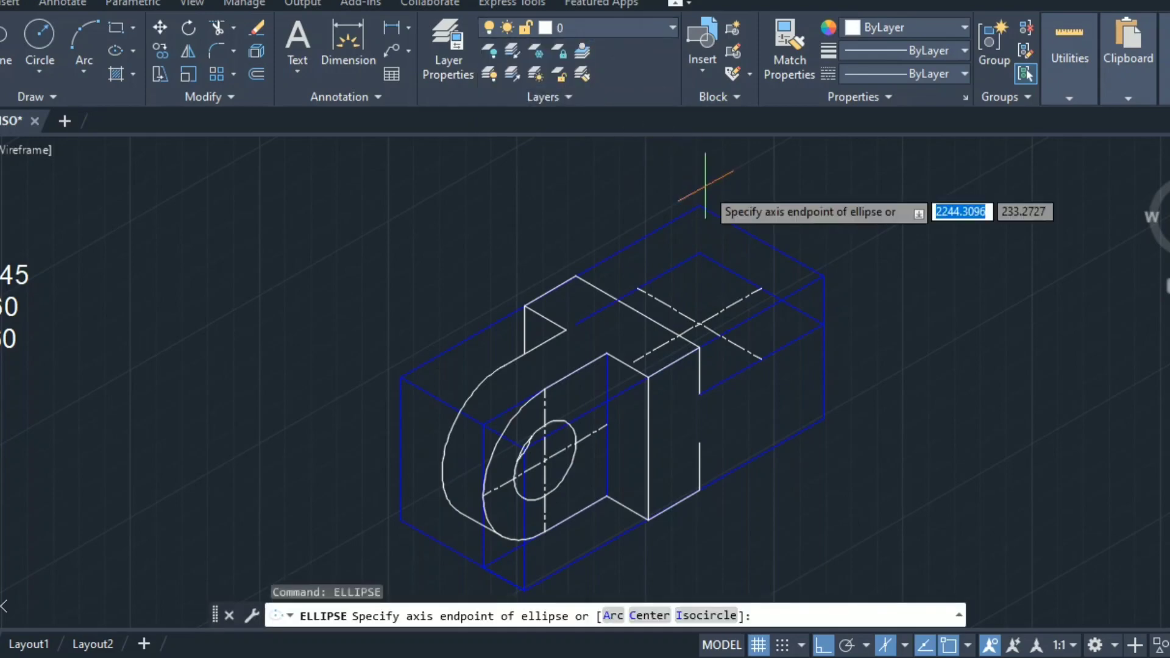
{"action": "left_click", "coordinate": [682, 617]}
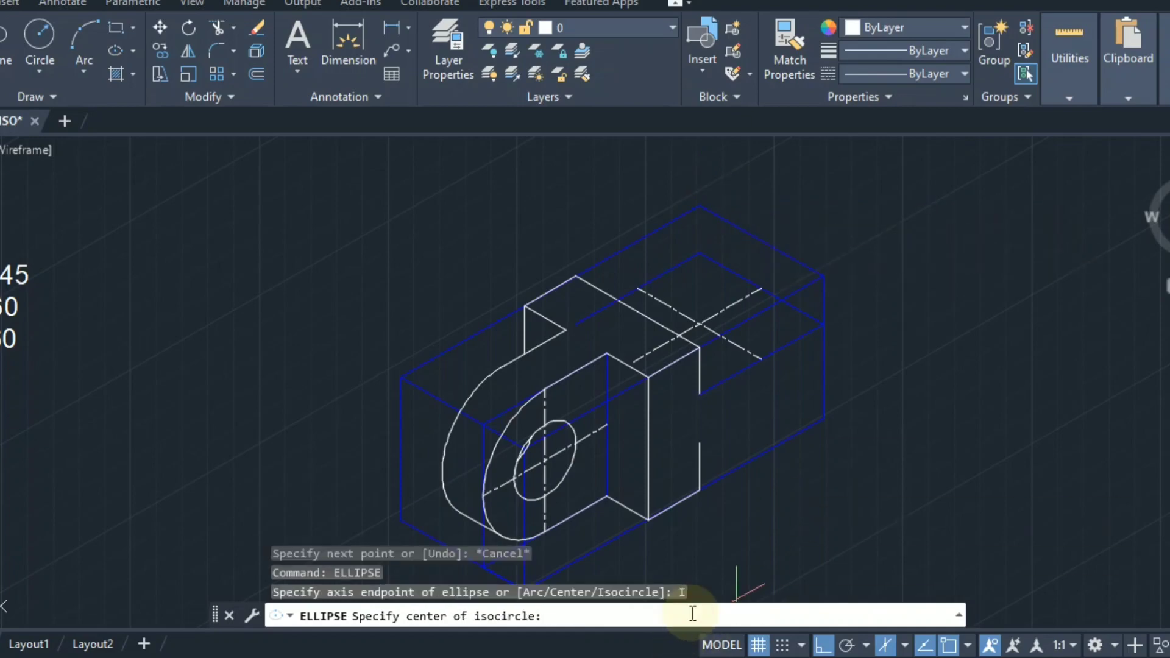
{"action": "left_click", "coordinate": [697, 324]}
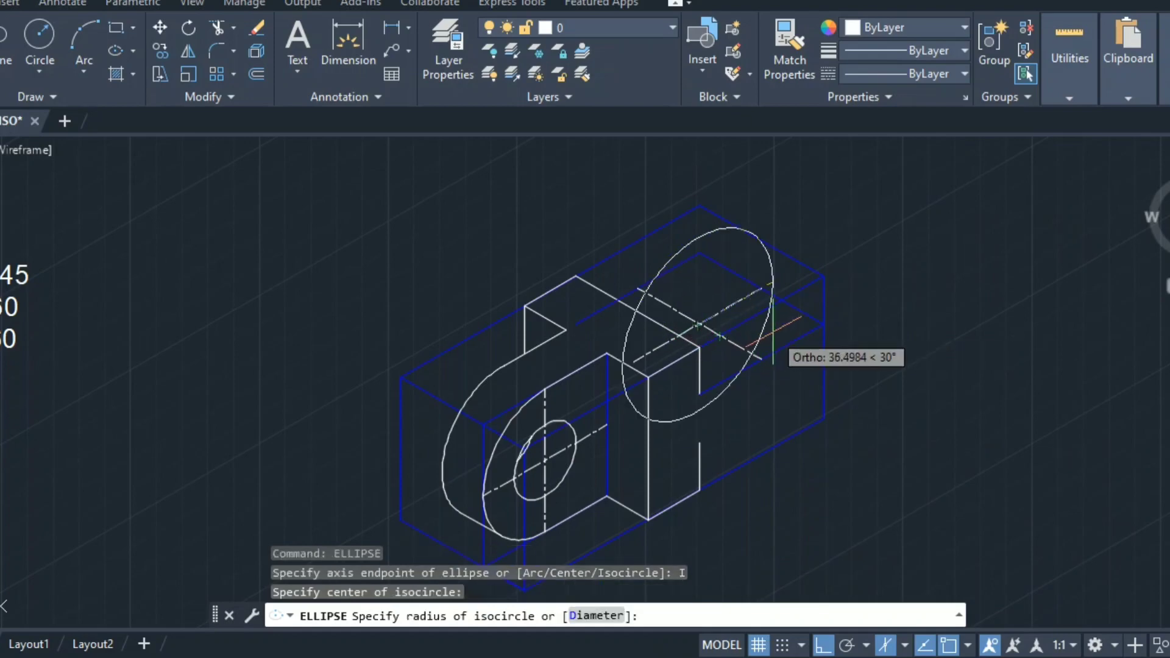
{"action": "left_click", "coordinate": [904, 646]}
{"action": "left_click", "coordinate": [947, 584]}
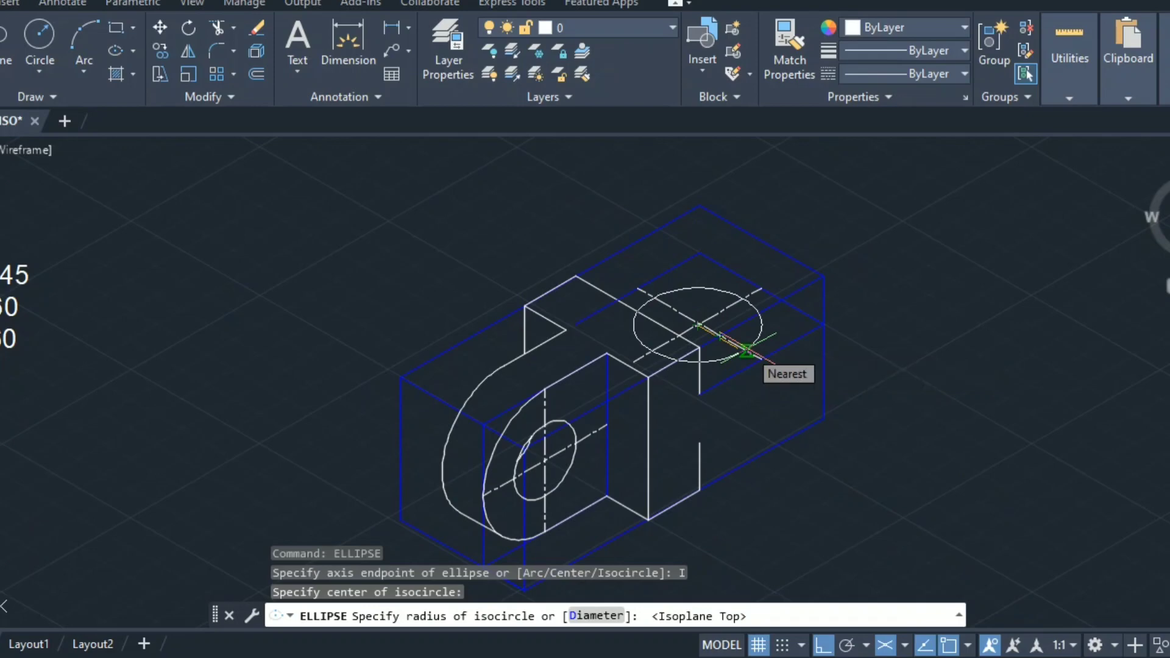
{"action": "type", "text": "15"}
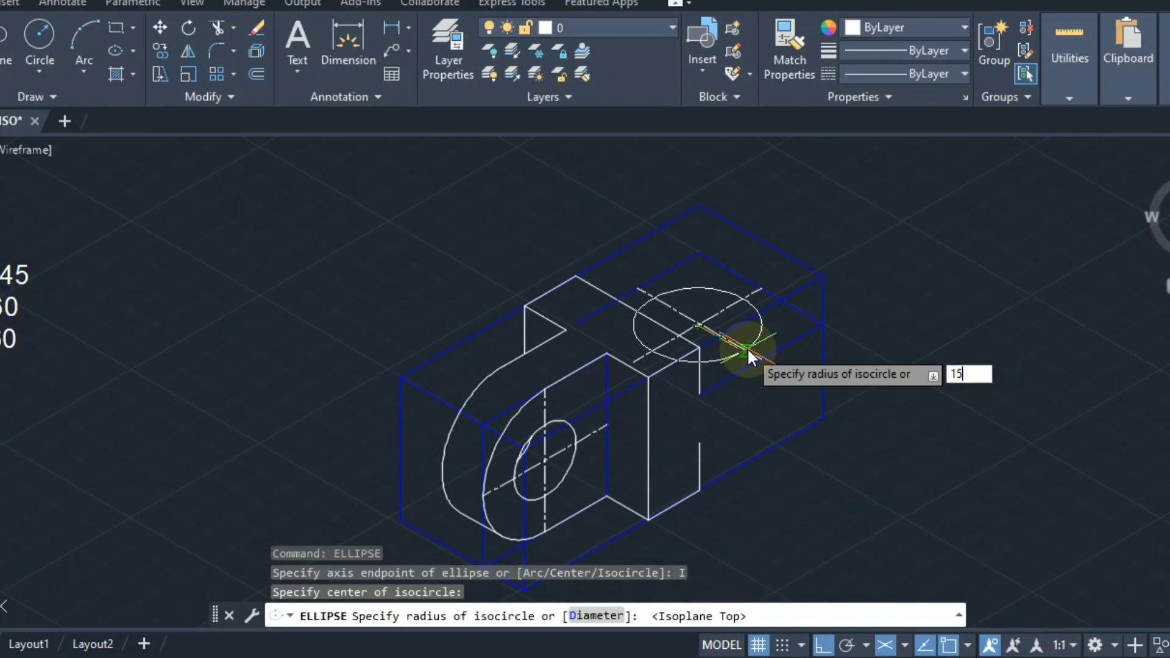
{"action": "key", "text": "Return"}
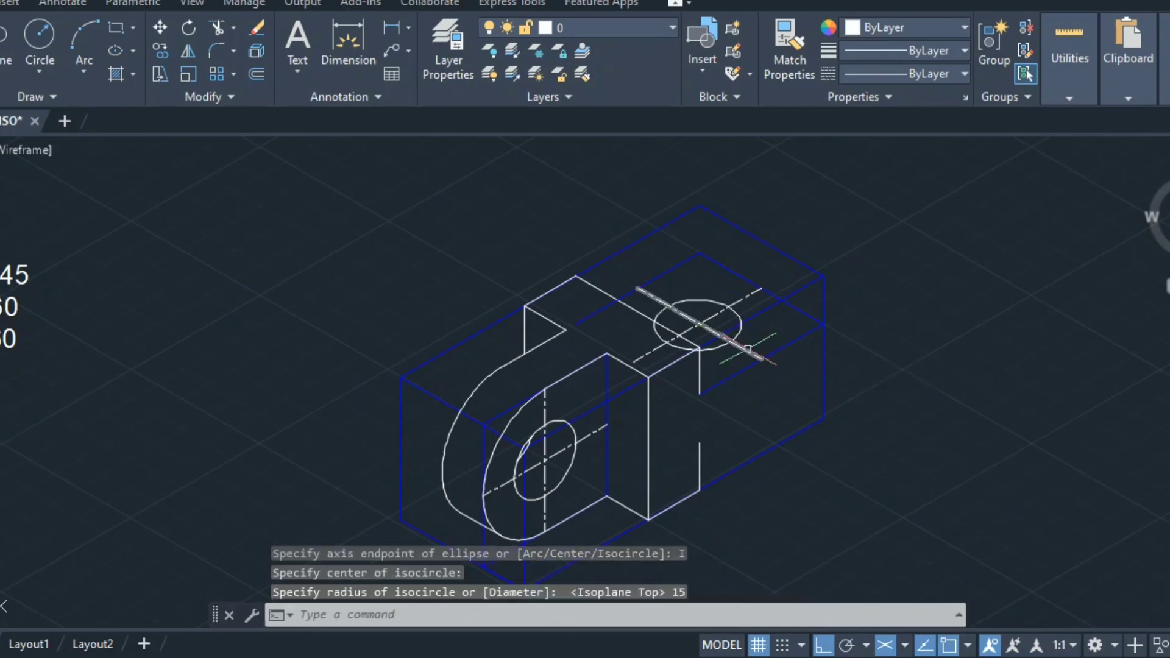
- Draw an isocircle of radius 30 in the top isoplane, centred at the crossing of the lug's centre lines
{"action": "key", "text": "Return"}
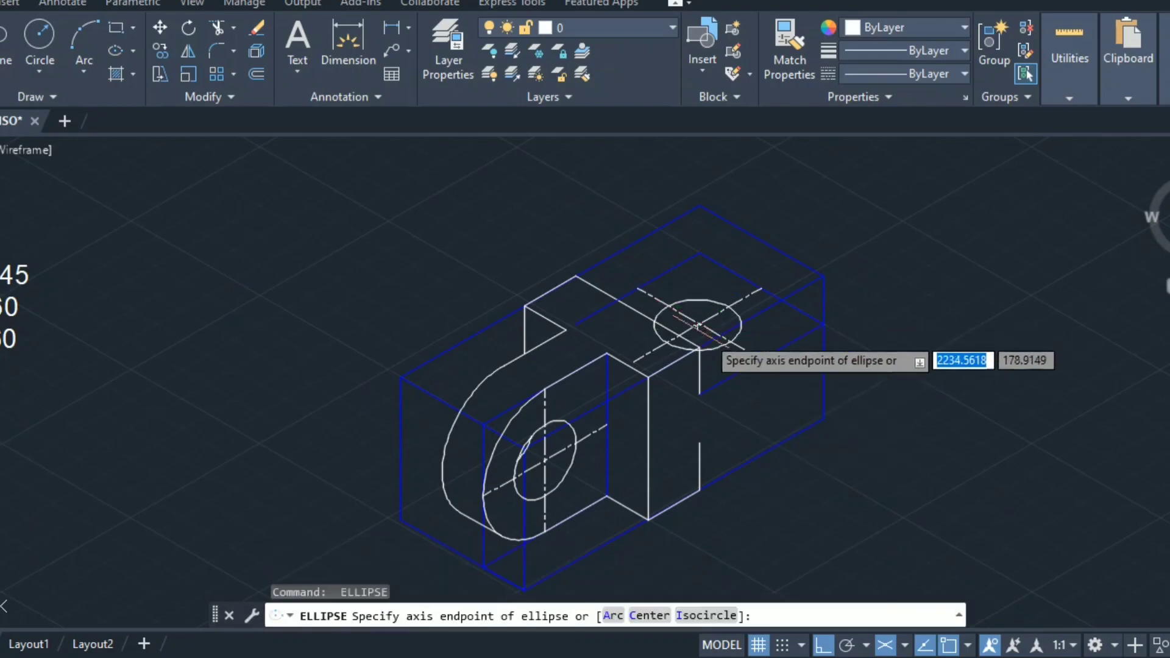
{"action": "left_click", "coordinate": [705, 616]}
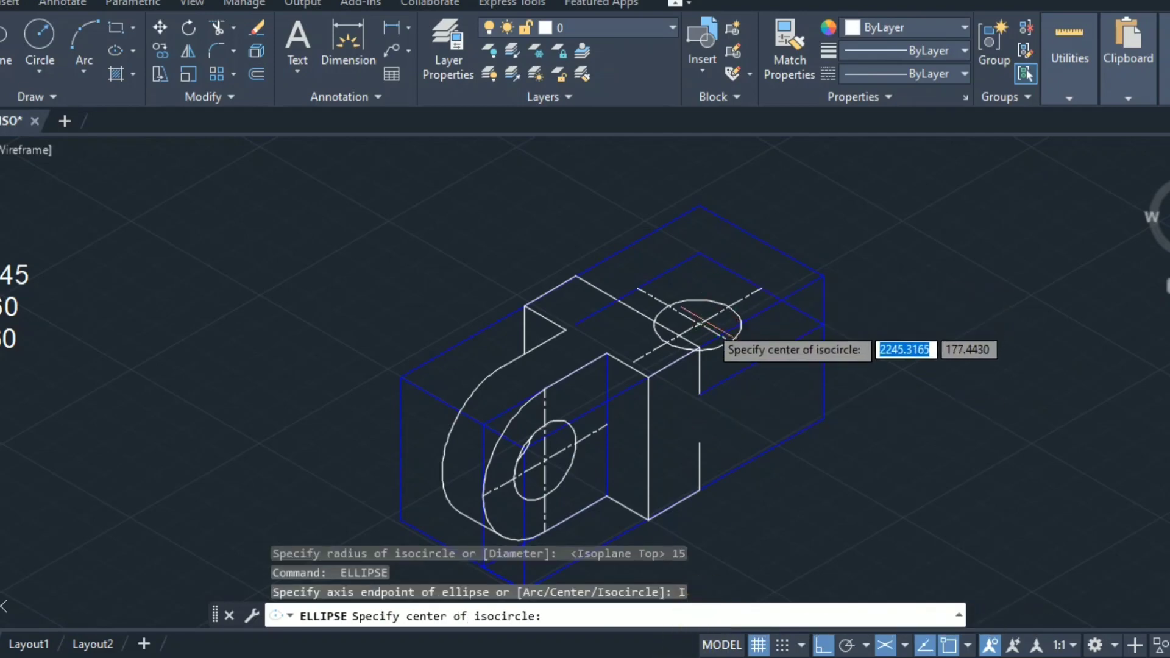
{"action": "scroll", "coordinate": [700, 326], "scroll_direction": "up", "scroll_amount": 2}
{"action": "scroll", "coordinate": [694, 326], "scroll_direction": "up", "scroll_amount": 3}
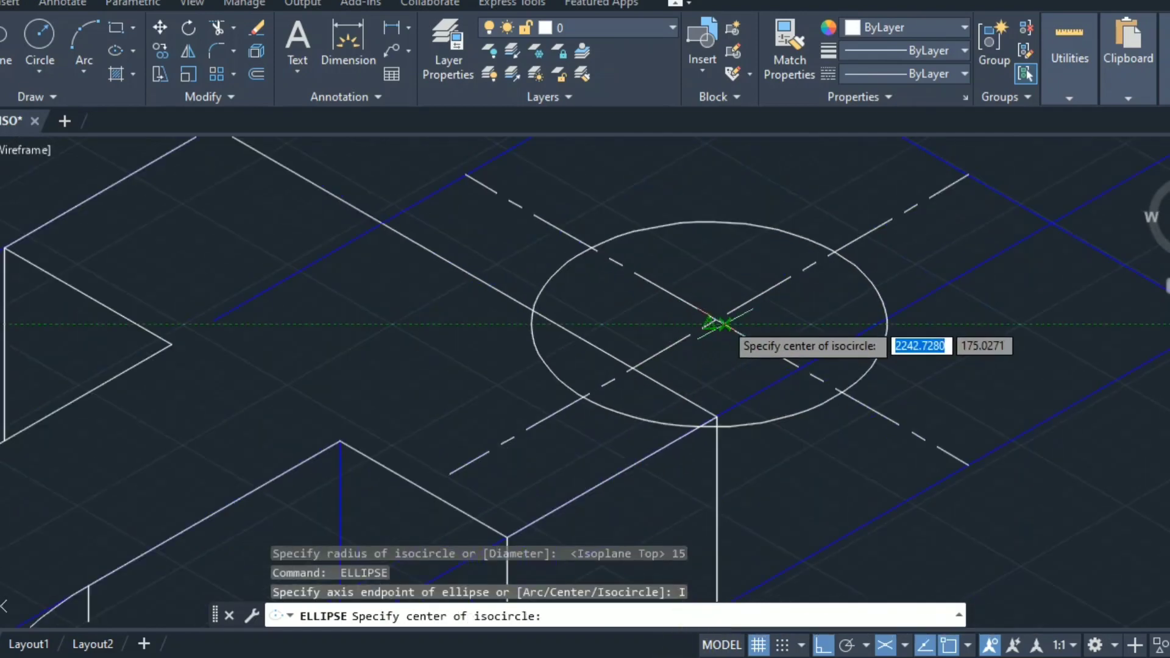
{"action": "left_click", "coordinate": [717, 317]}
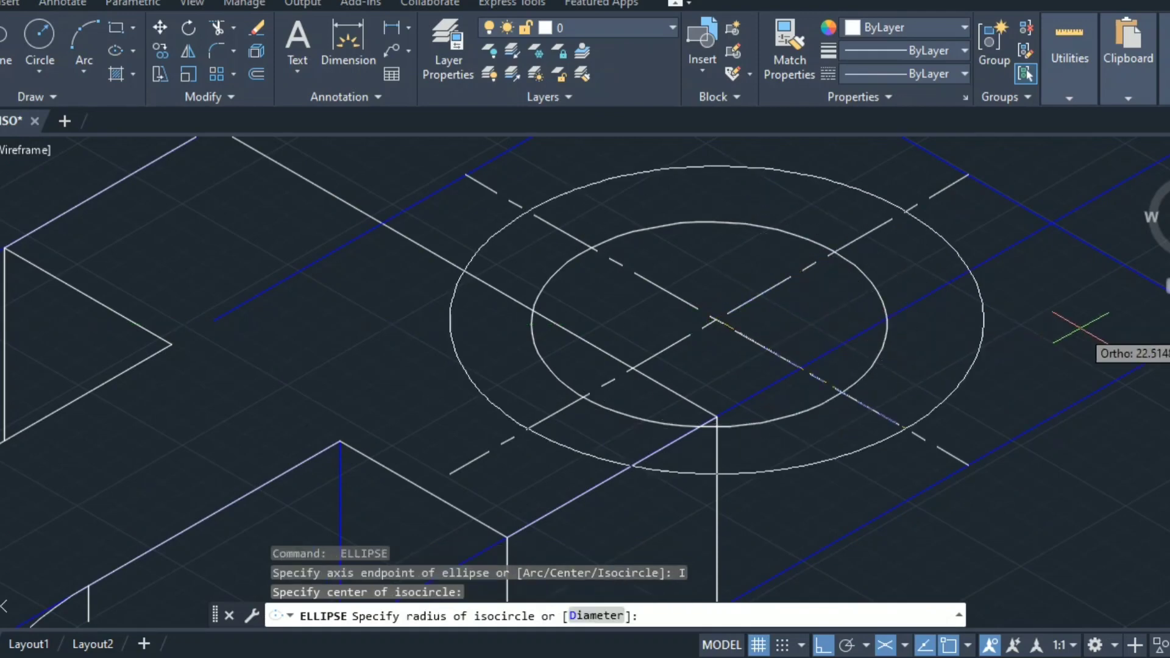
{"action": "type", "text": "30"}
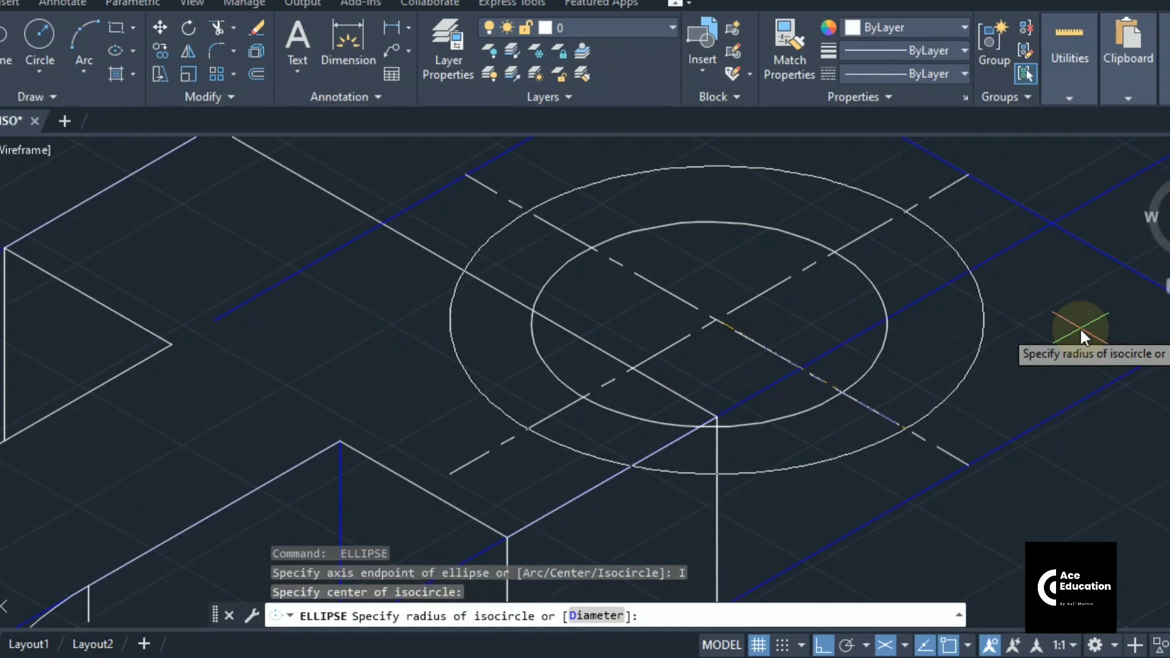
{"action": "key", "text": "Return"}
{"action": "scroll", "coordinate": [1076, 328], "scroll_direction": "down", "scroll_amount": 3}
{"action": "scroll", "coordinate": [1062, 302], "scroll_direction": "up", "scroll_amount": 3}
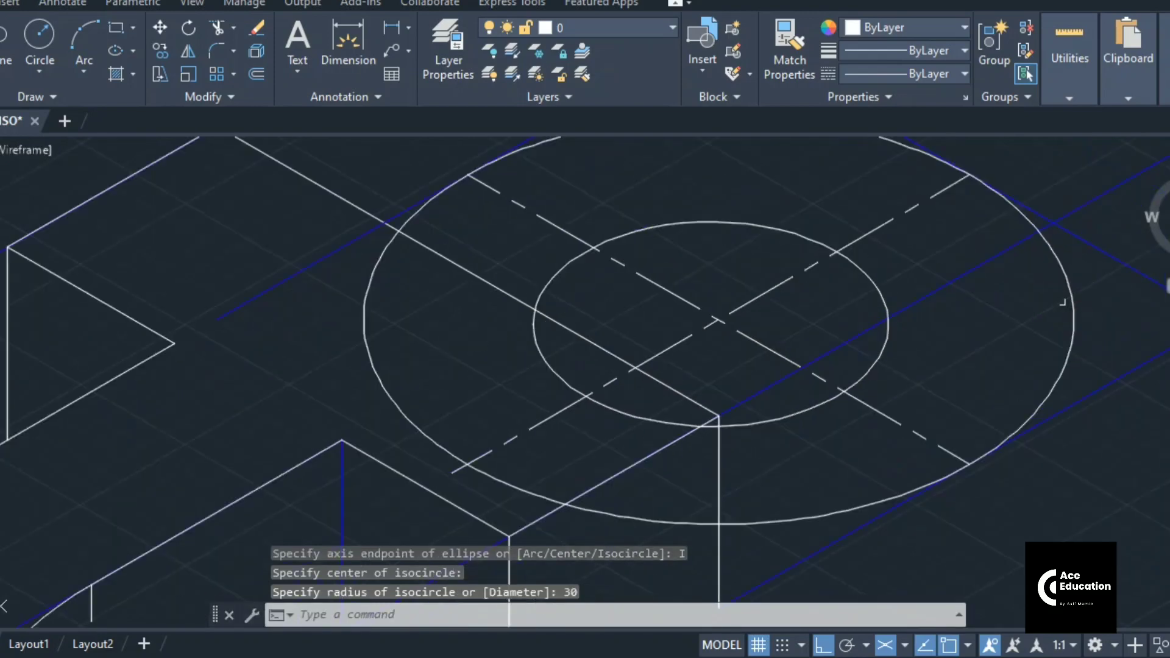
- Trim the part of the radius-30 isocircle that faces the middle block, up to the ends of the cross centre line
{"action": "scroll", "coordinate": [1058, 379], "scroll_direction": "down", "scroll_amount": 6}
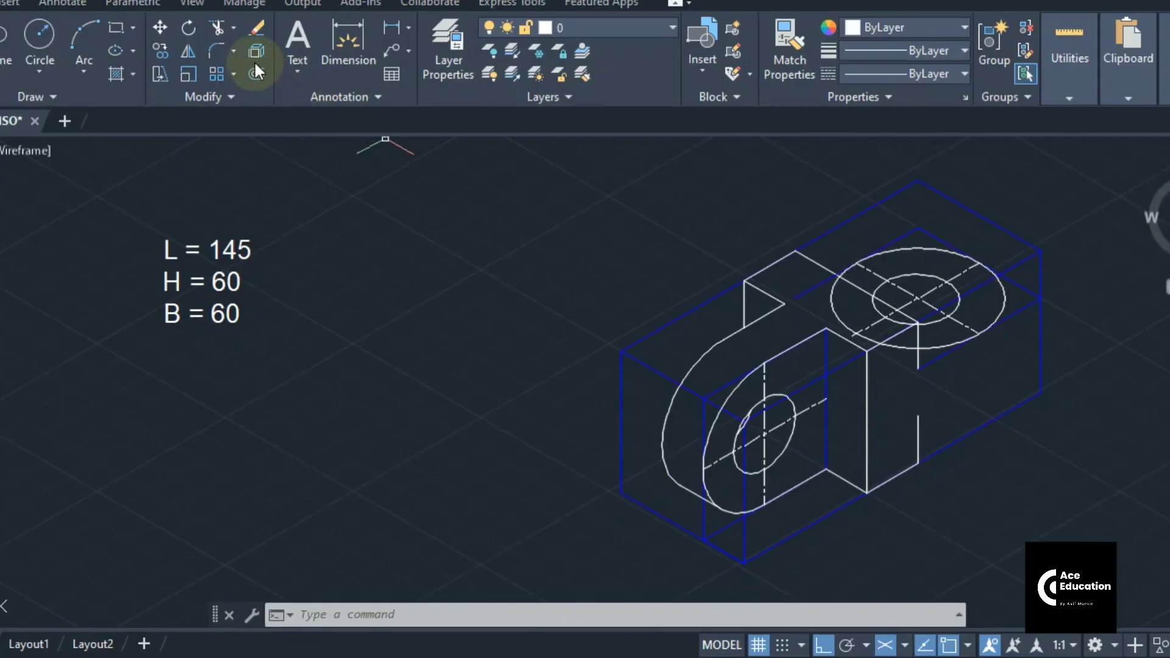
{"action": "left_click", "coordinate": [215, 31]}
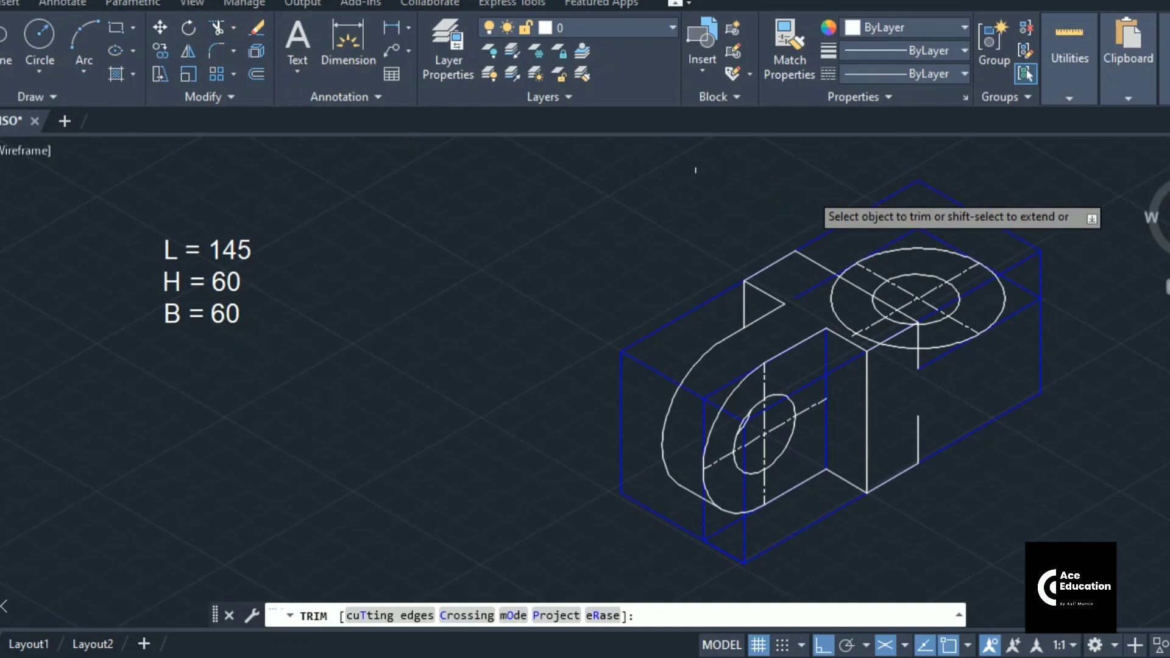
{"action": "left_click", "coordinate": [833, 301]}
{"action": "scroll", "coordinate": [856, 269], "scroll_direction": "up", "scroll_amount": 2}
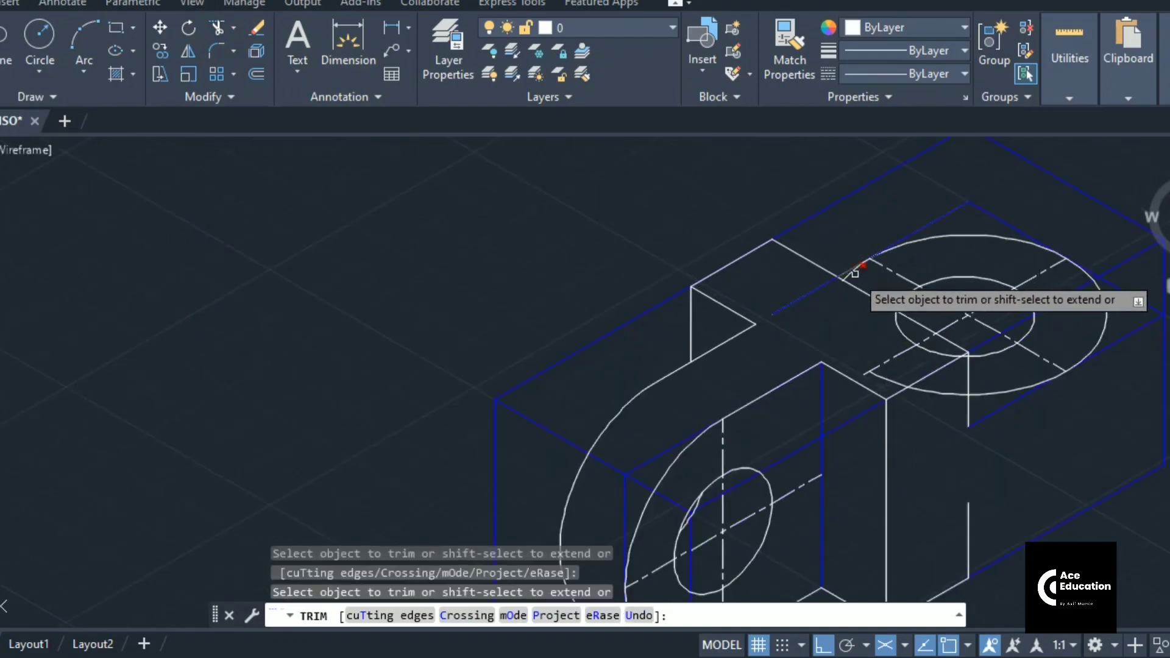
{"action": "left_click", "coordinate": [853, 271]}
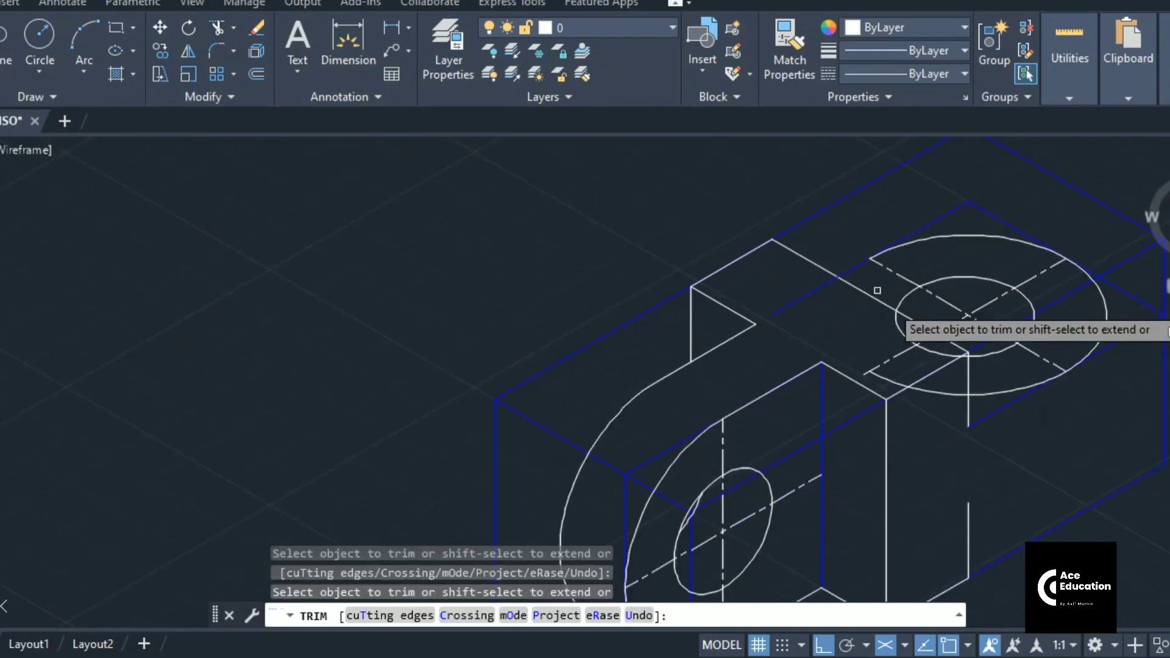
{"action": "left_click", "coordinate": [983, 394]}
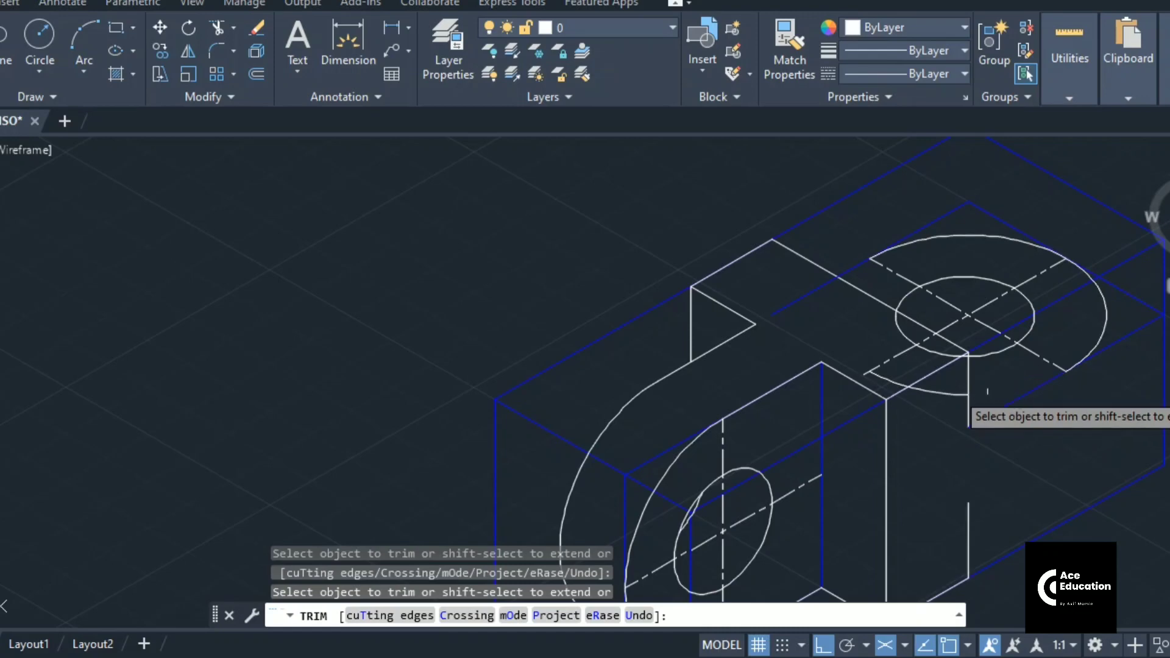
- Trim the portion of the radius-15 hole circle that is hidden behind the middle block's upper edge
{"action": "left_click", "coordinate": [216, 27]}
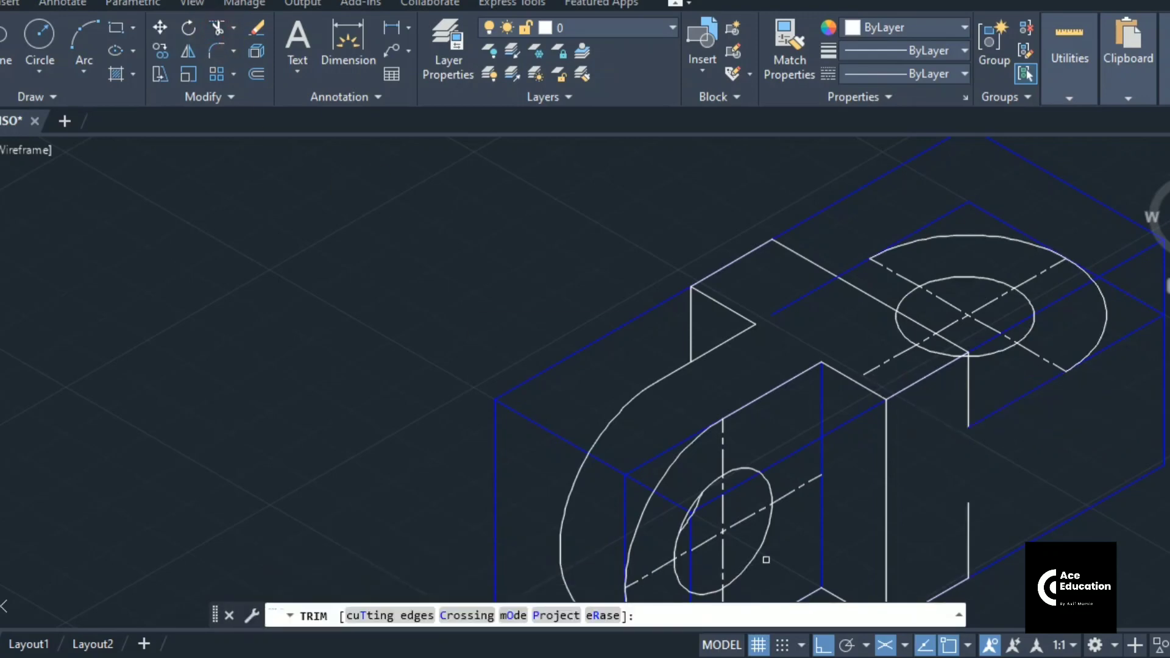
{"action": "left_click", "coordinate": [942, 351]}
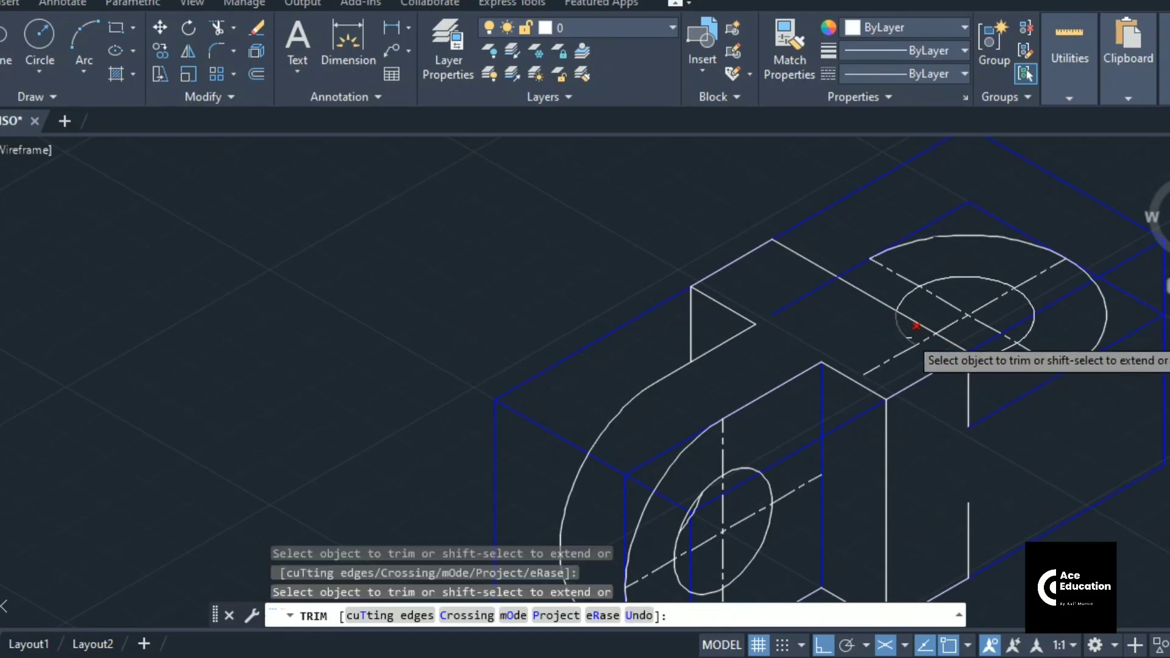
{"action": "scroll", "coordinate": [948, 354], "scroll_direction": "up", "scroll_amount": 5}
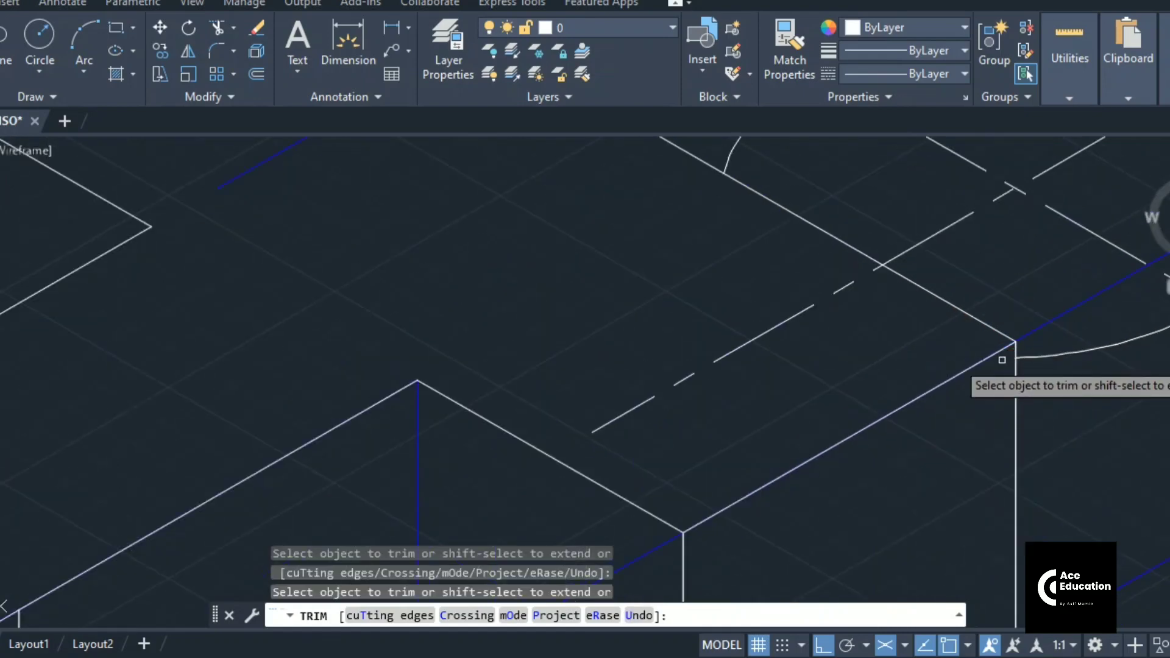
{"action": "scroll", "coordinate": [860, 420], "scroll_direction": "down", "scroll_amount": 5}
{"action": "key", "text": "Escape"}
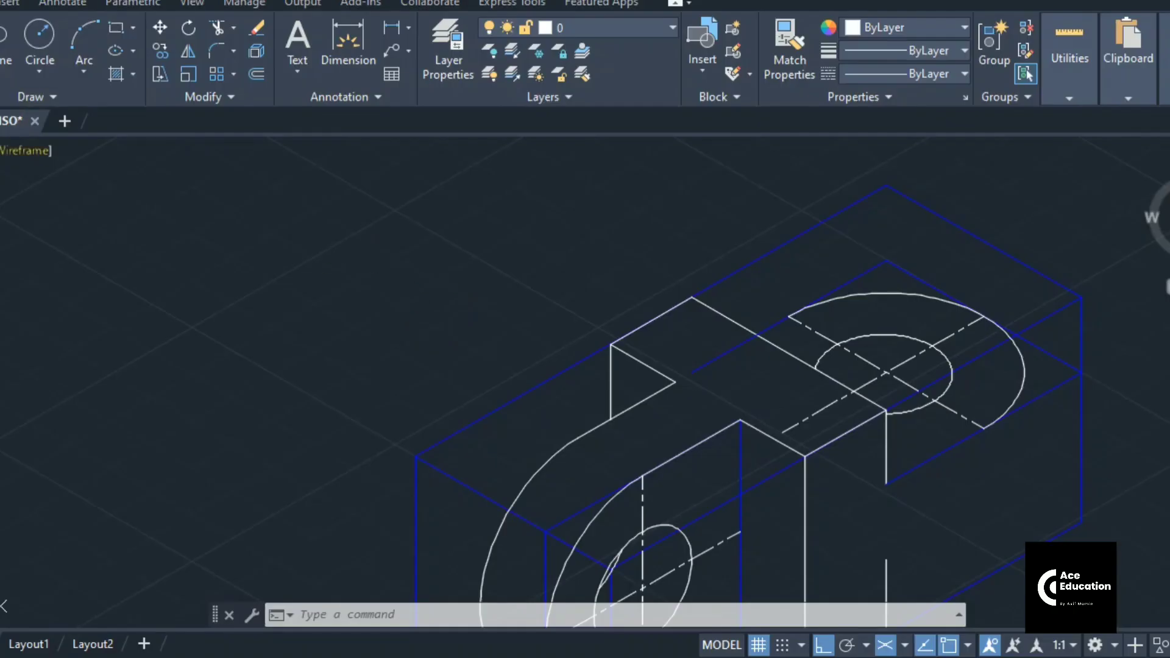
- Draw the lug's two straight top edges, joining each end of the outer arc to the middle block
{"action": "type", "text": "l"}
{"action": "key", "text": "Return"}
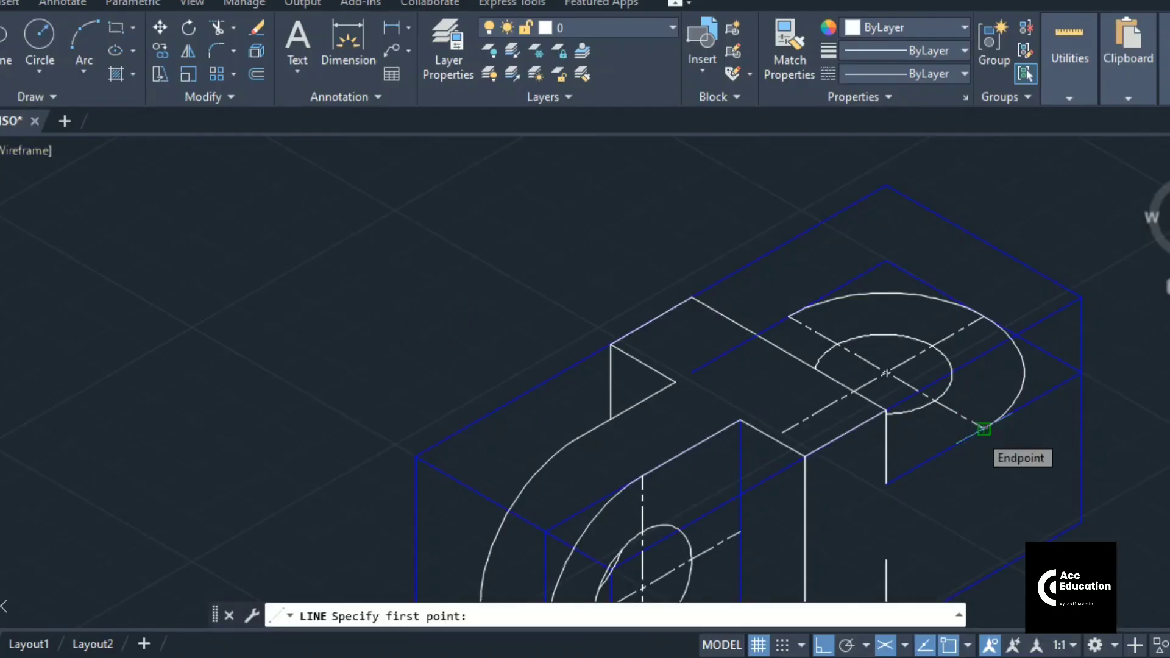
{"action": "left_click", "coordinate": [887, 485]}
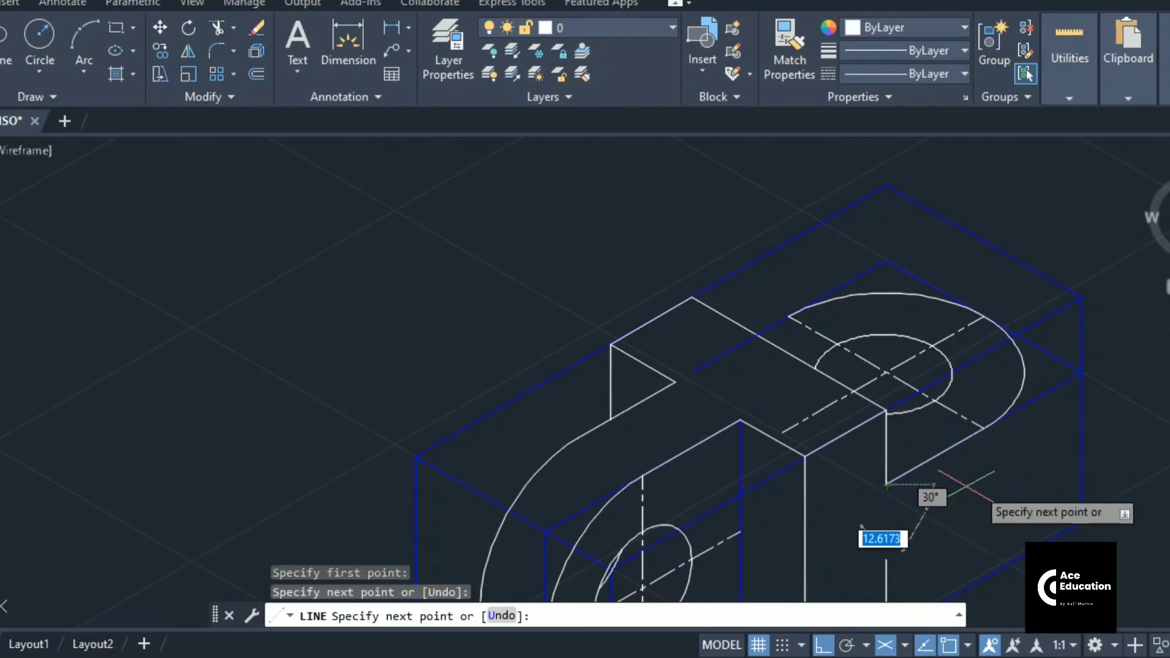
{"action": "key", "text": "Escape"}
{"action": "key", "text": "Return"}
{"action": "left_click", "coordinate": [778, 322]}
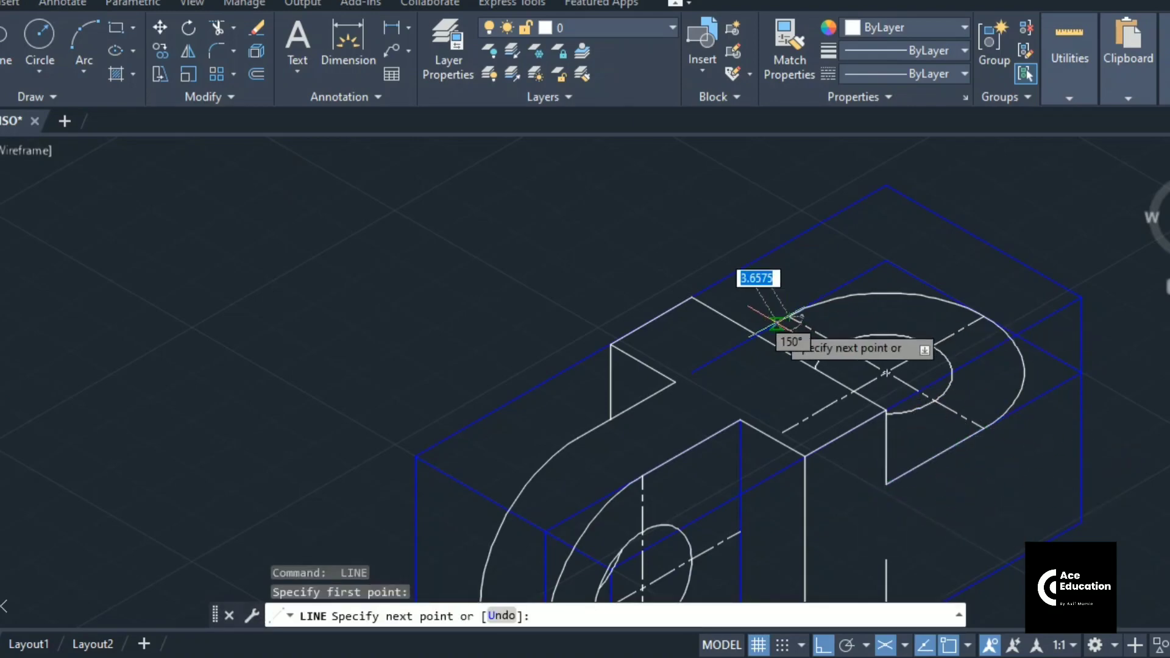
{"action": "left_click", "coordinate": [757, 334]}
{"action": "key", "text": "Escape"}
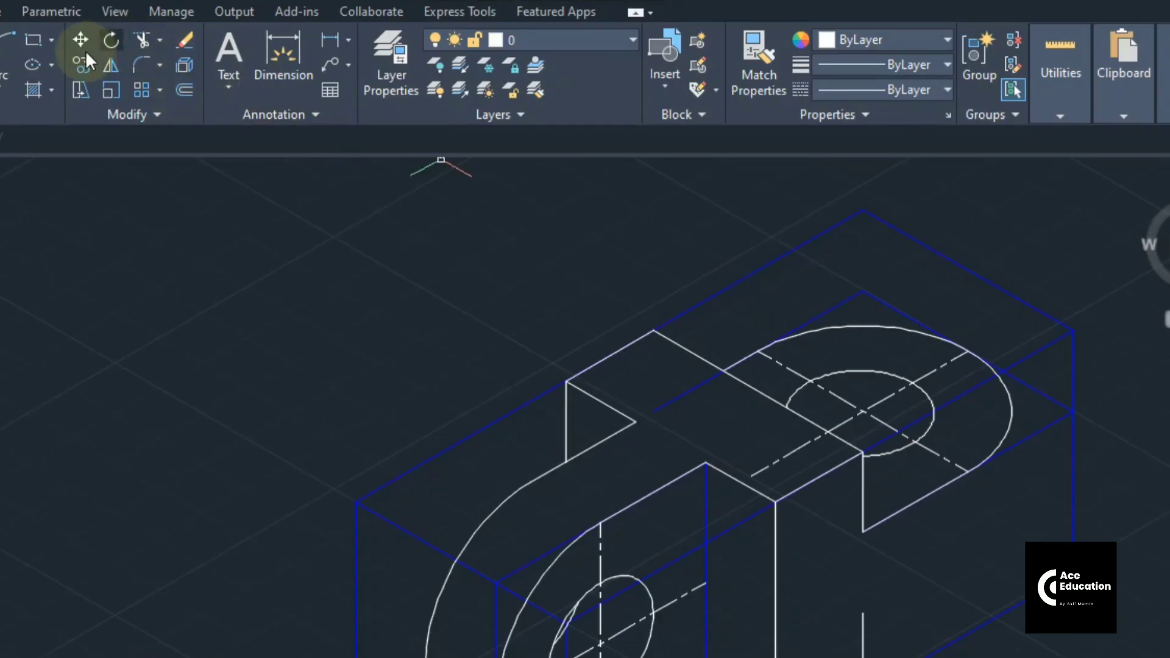
- Copy the outer arc, the hole arc and the lug's front straight edge 20 units vertically down
{"action": "left_click", "coordinate": [85, 62]}
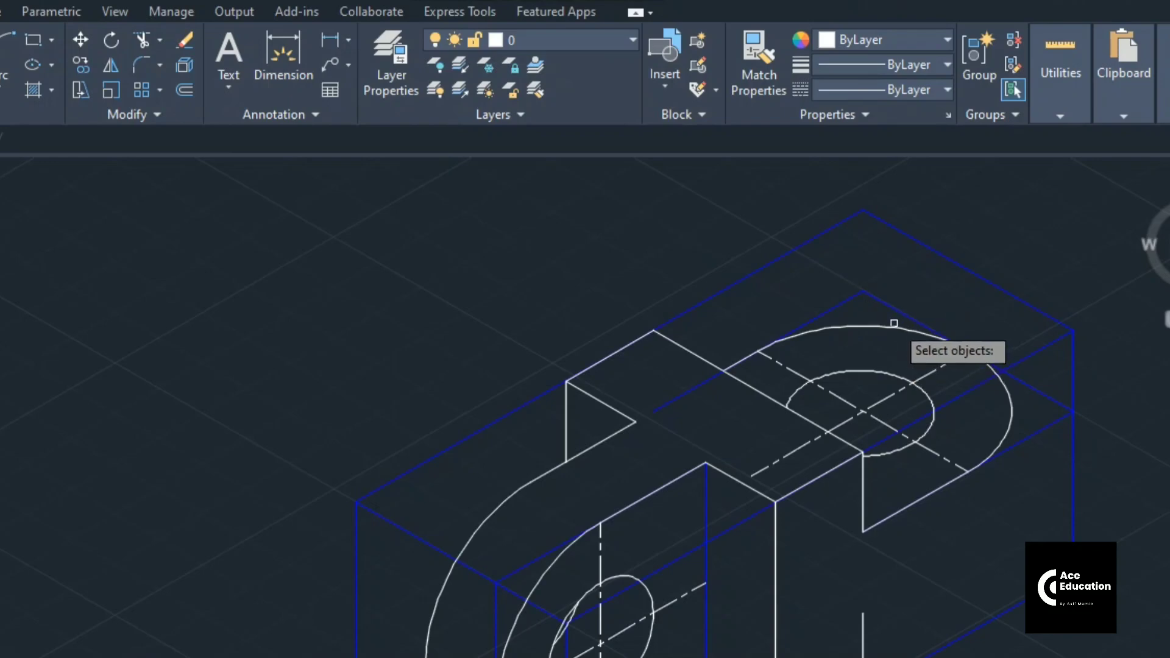
{"action": "left_click", "coordinate": [894, 325]}
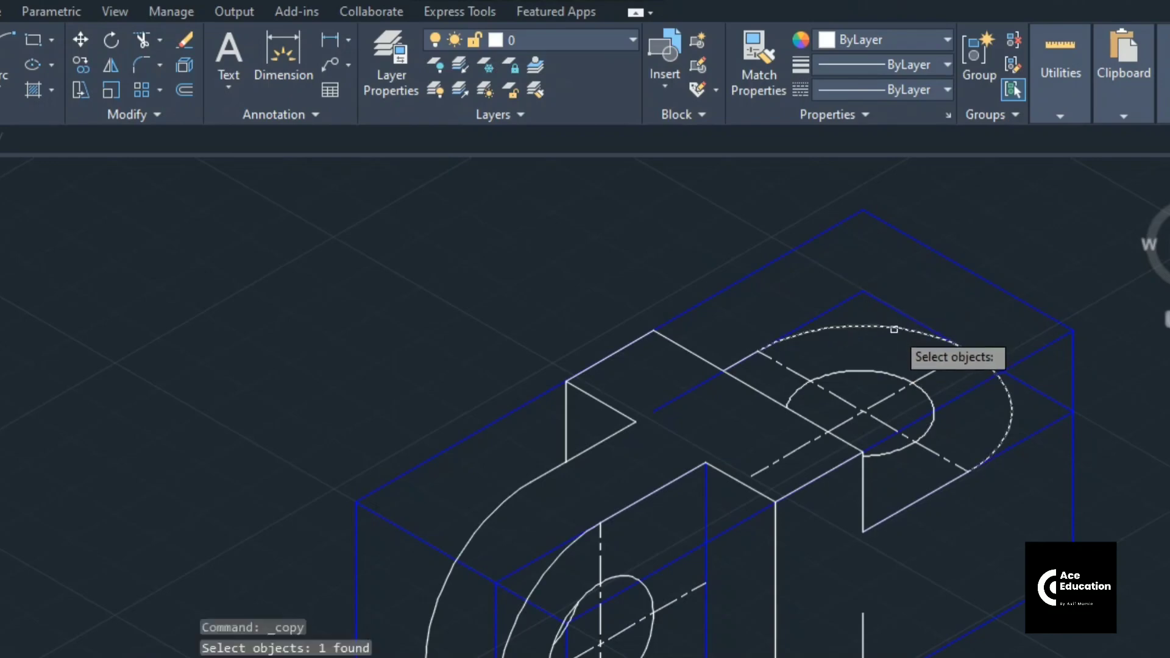
{"action": "left_click", "coordinate": [890, 371]}
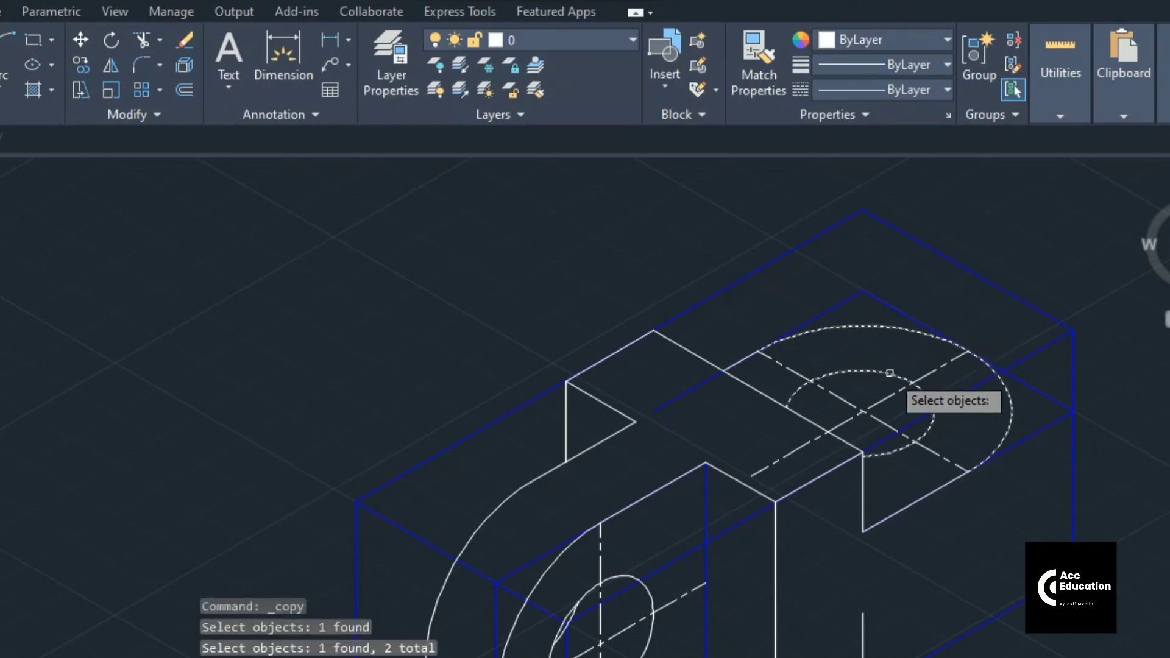
{"action": "left_click", "coordinate": [900, 509]}
{"action": "key", "text": "Return"}
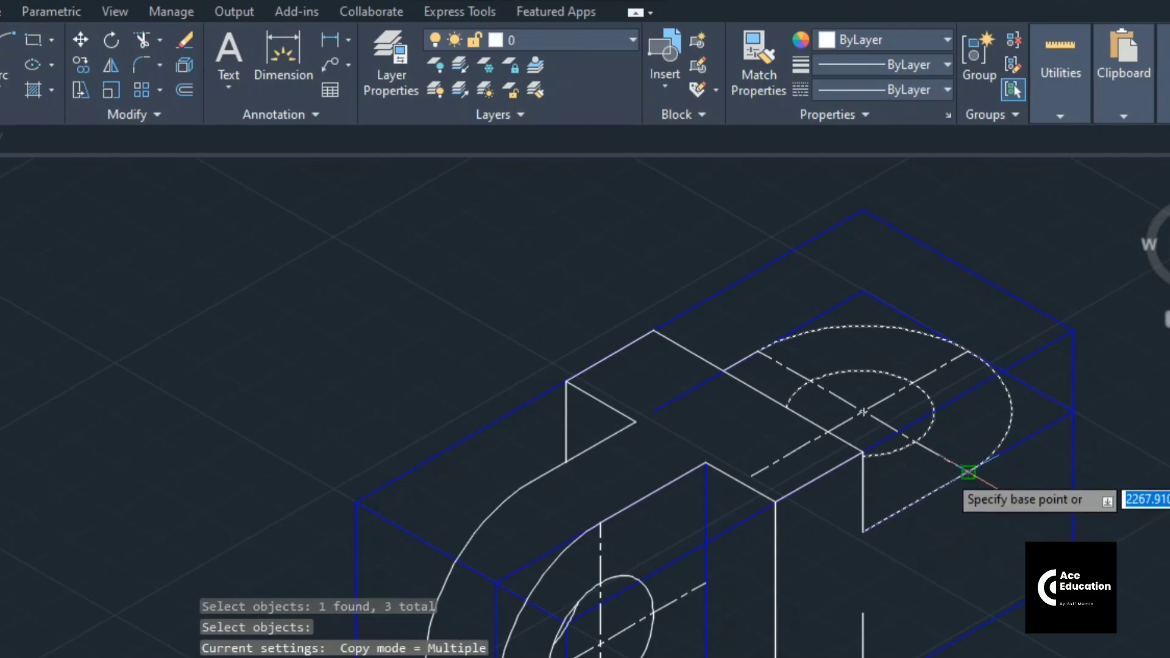
{"action": "left_click", "coordinate": [968, 472]}
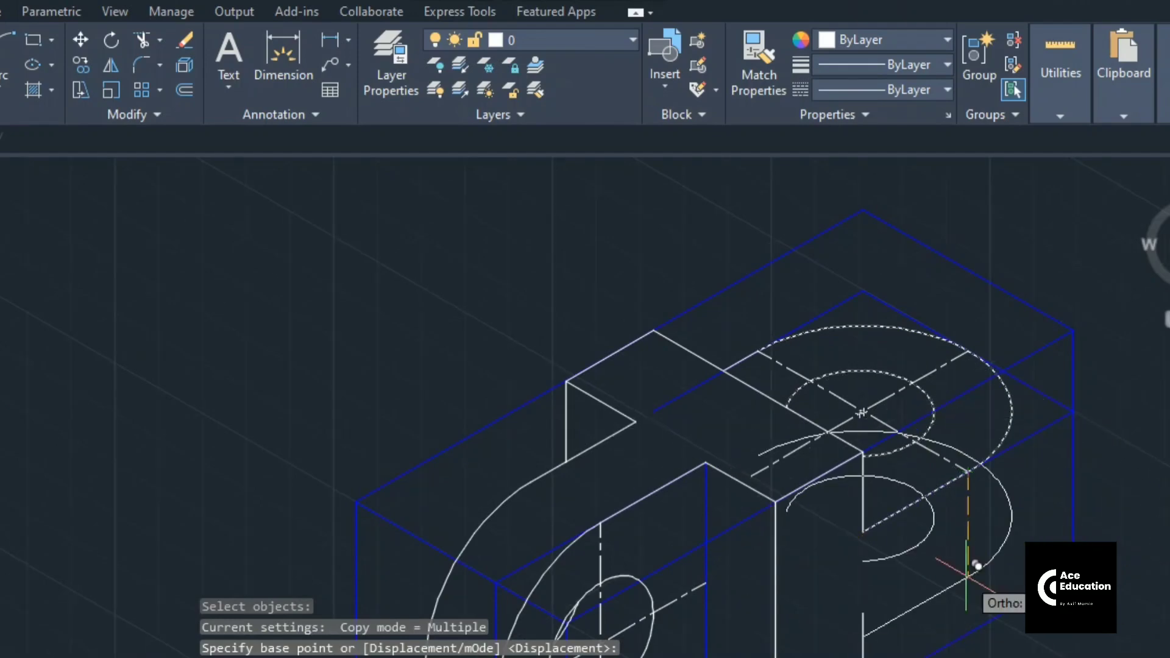
{"action": "type", "text": "20"}
{"action": "key", "text": "Return"}
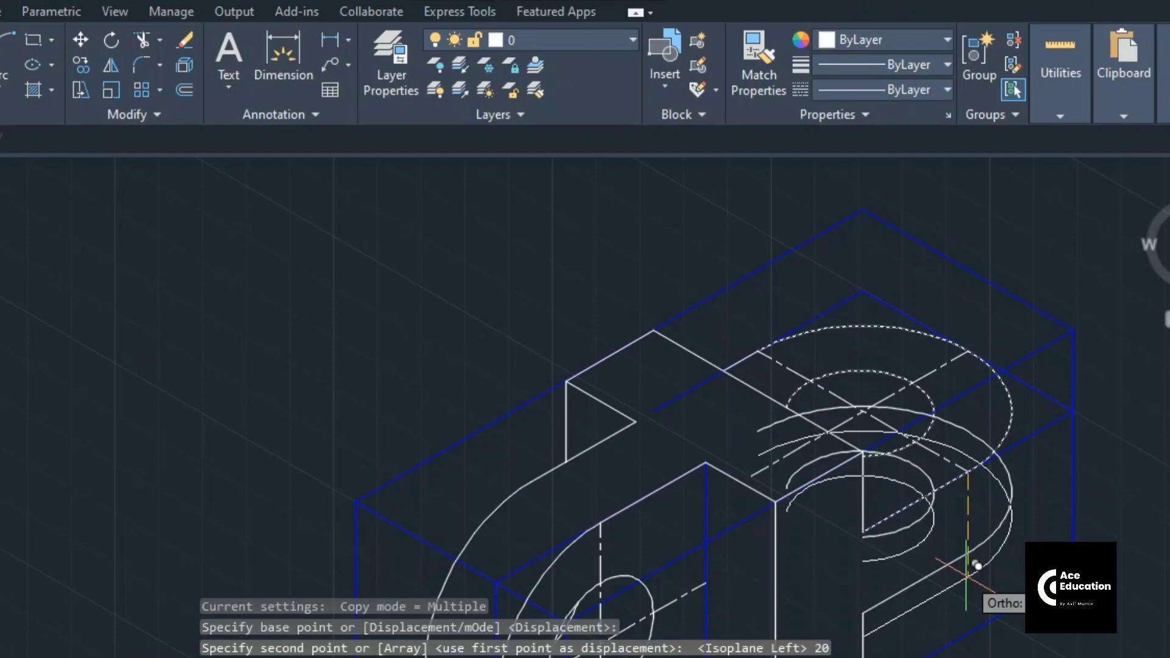
{"action": "key", "text": "Escape"}
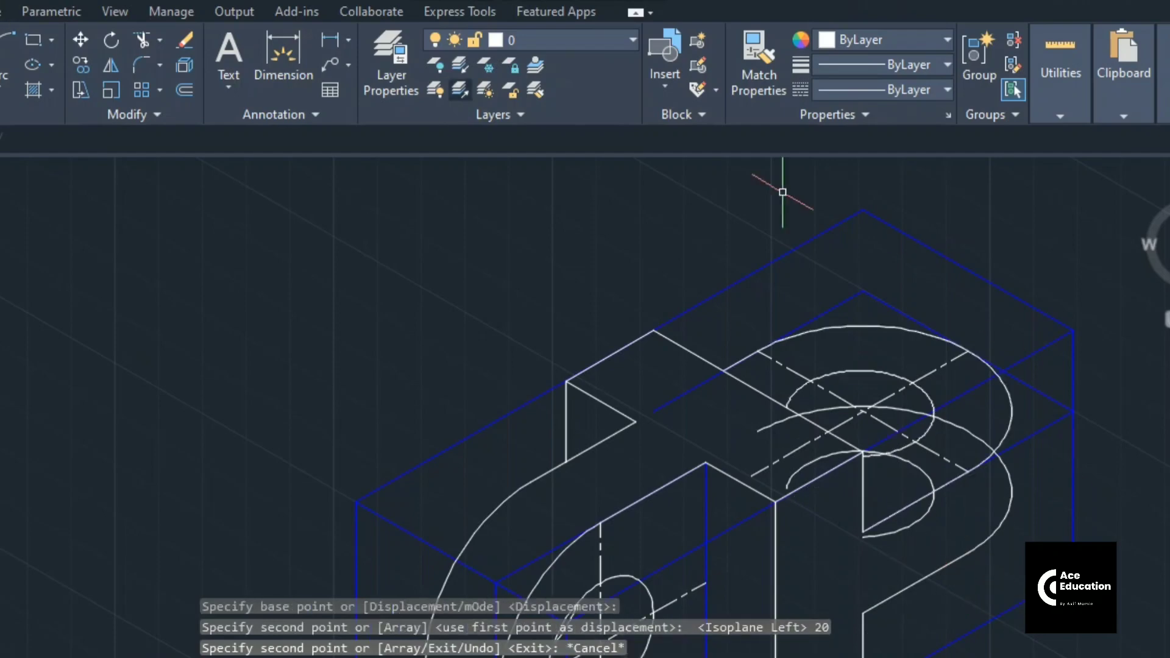
- Draw a vertical line between the outermost quadrant points of the upper and lower outer arcs
{"action": "key", "text": "l"}
{"action": "key", "text": "space"}
{"action": "key", "text": "Escape"}
{"action": "key", "text": "l"}
{"action": "key", "text": "space"}
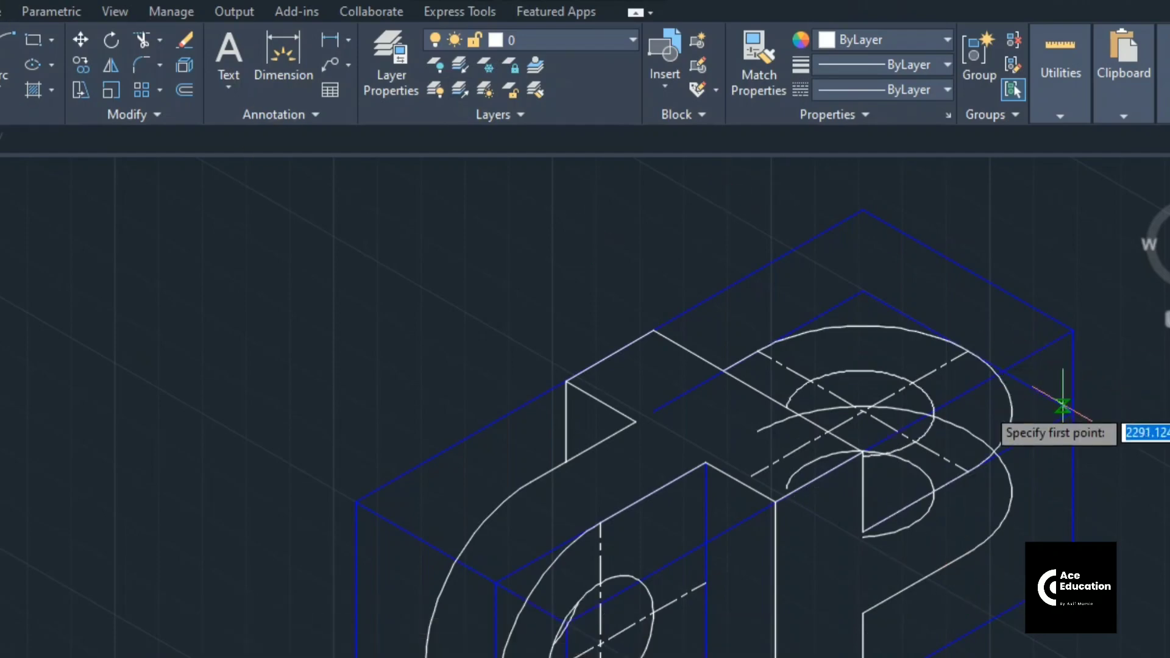
{"action": "left_click", "coordinate": [1012, 492]}
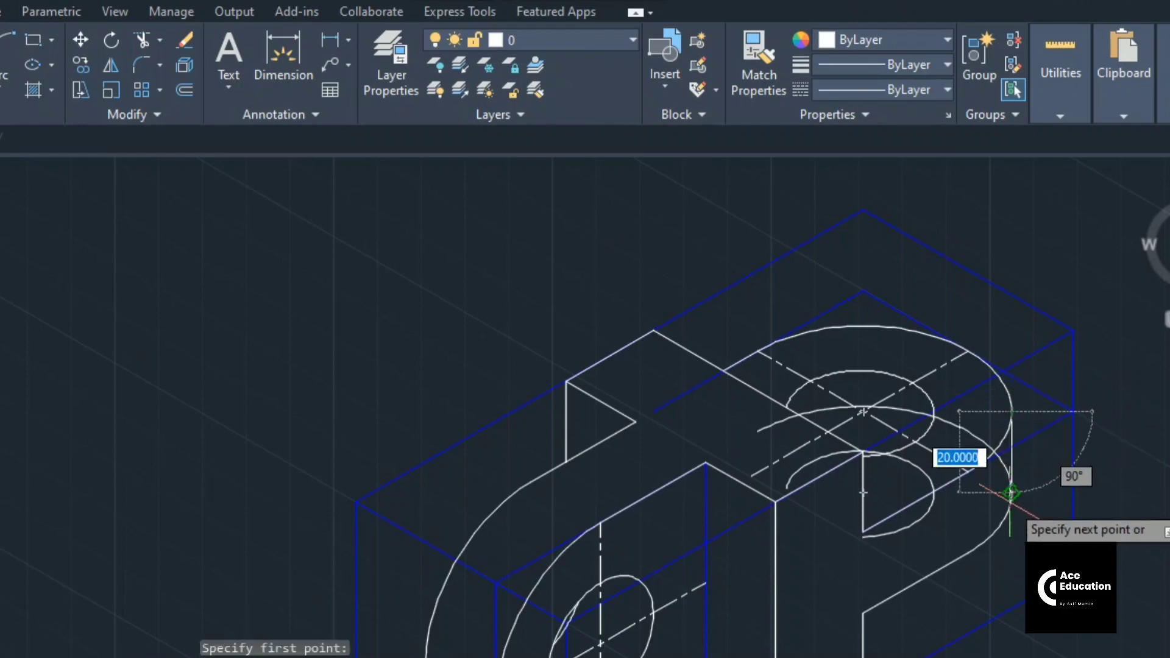
{"action": "key", "text": "Escape"}
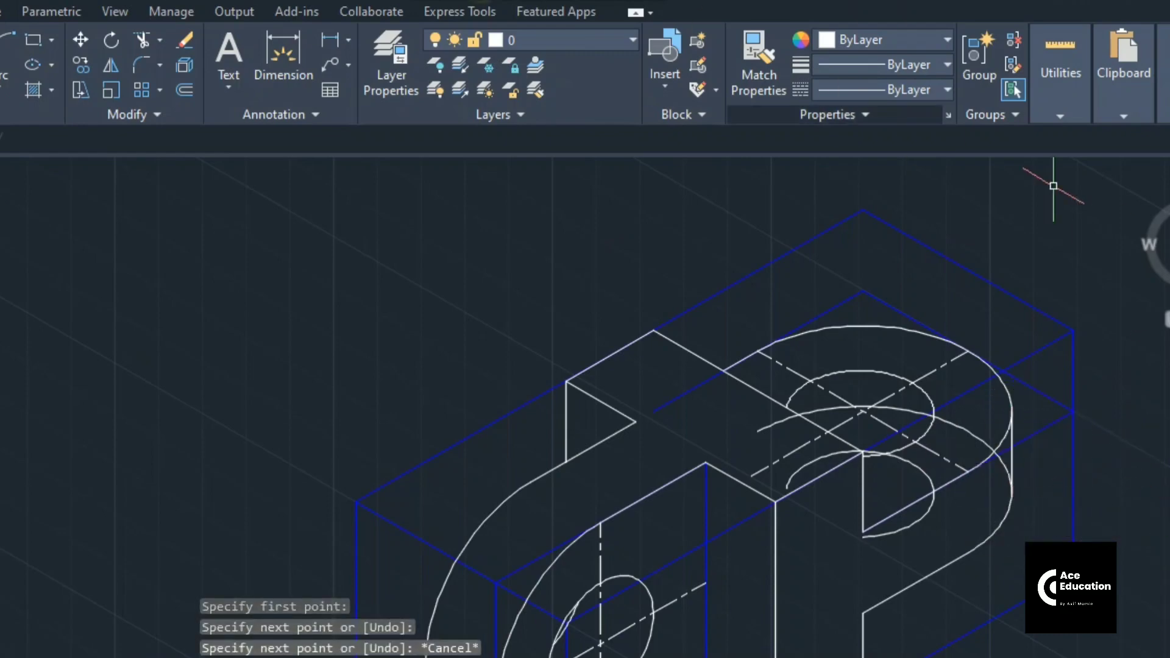
- Trim the hidden portions of the lug's lower outer arc, from the outer vertical edge back to behind the middle block
{"action": "left_click", "coordinate": [138, 36]}
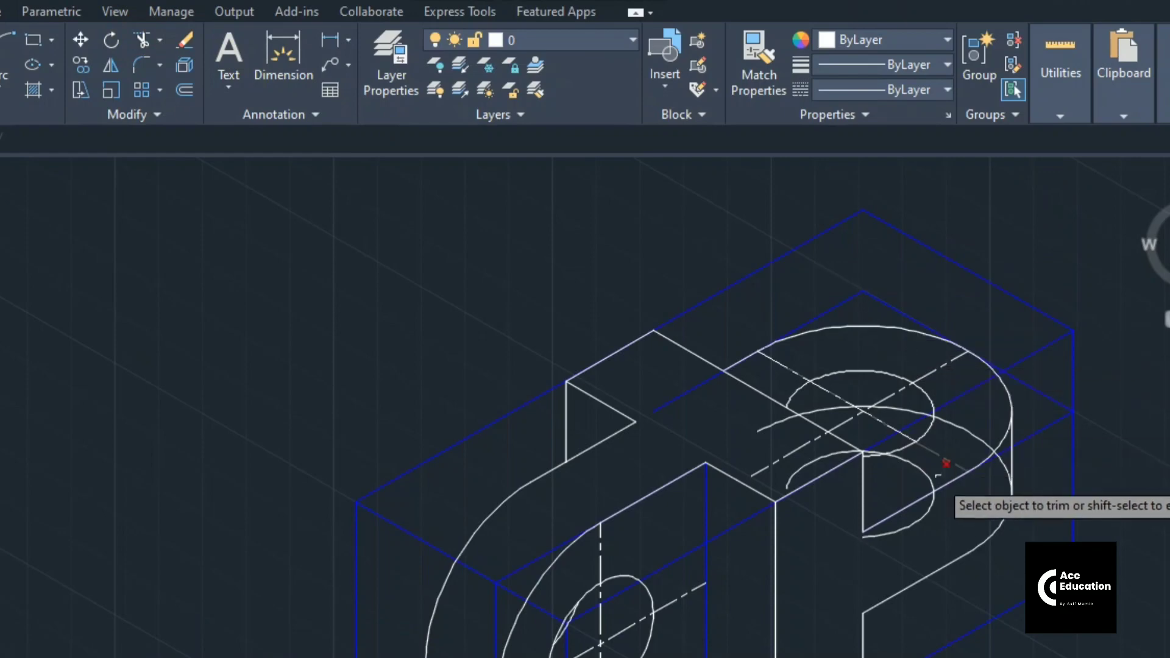
{"action": "scroll", "coordinate": [1008, 485], "scroll_direction": "up", "scroll_amount": 6}
{"action": "left_click", "coordinate": [1008, 443]}
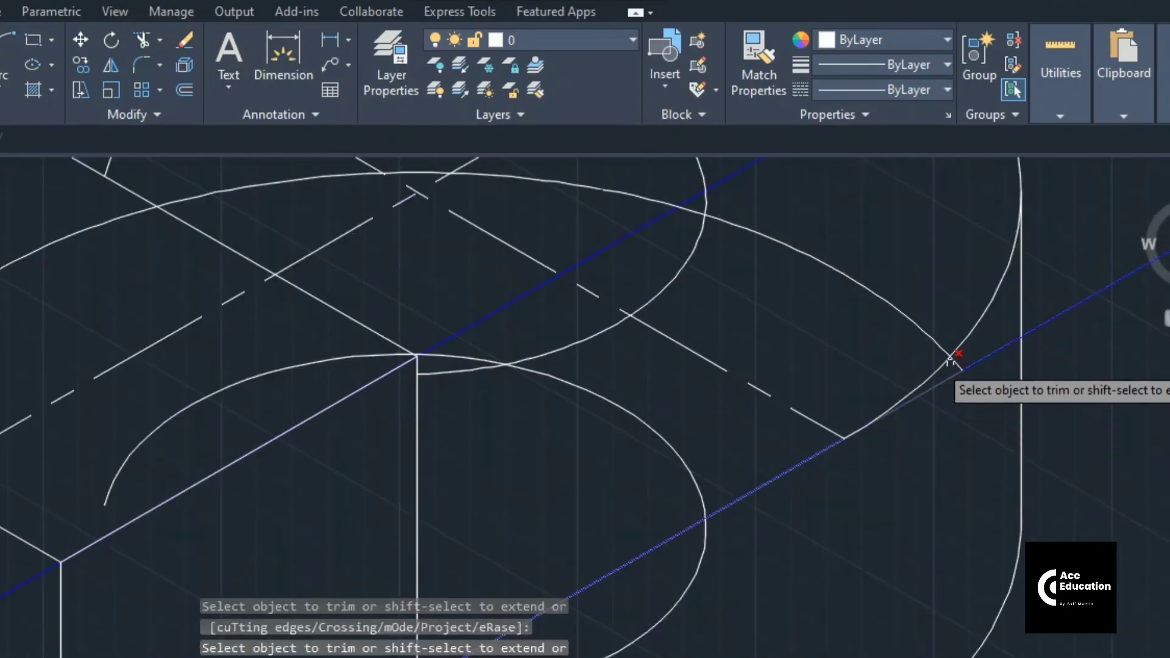
{"action": "left_click", "coordinate": [931, 337]}
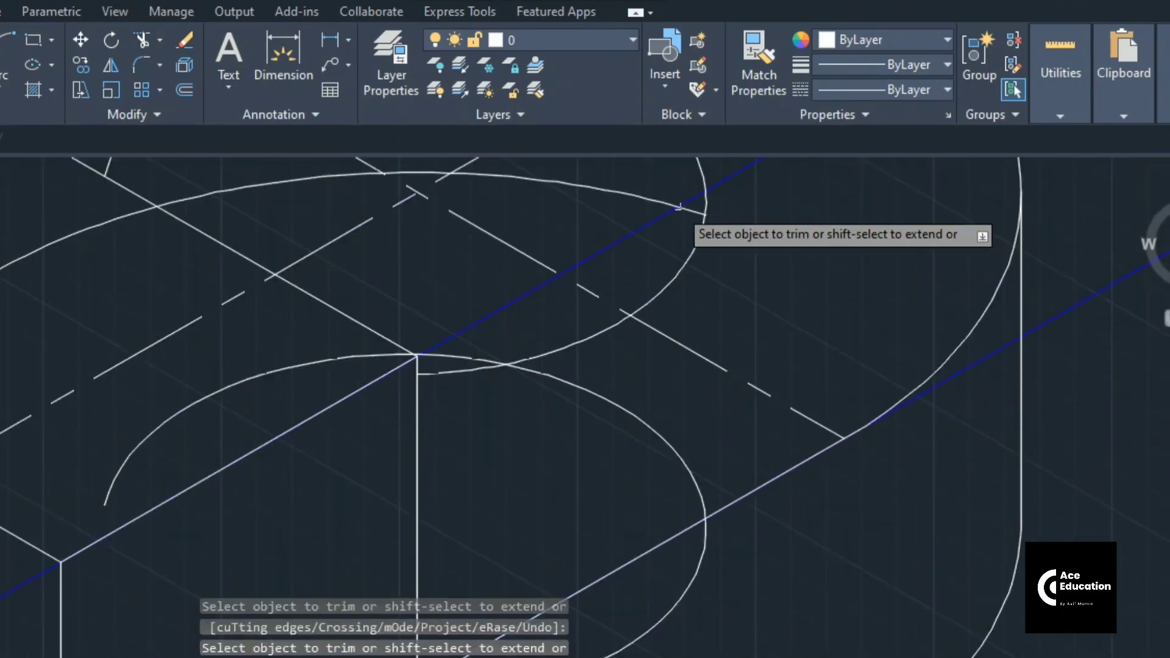
{"action": "left_click", "coordinate": [655, 200]}
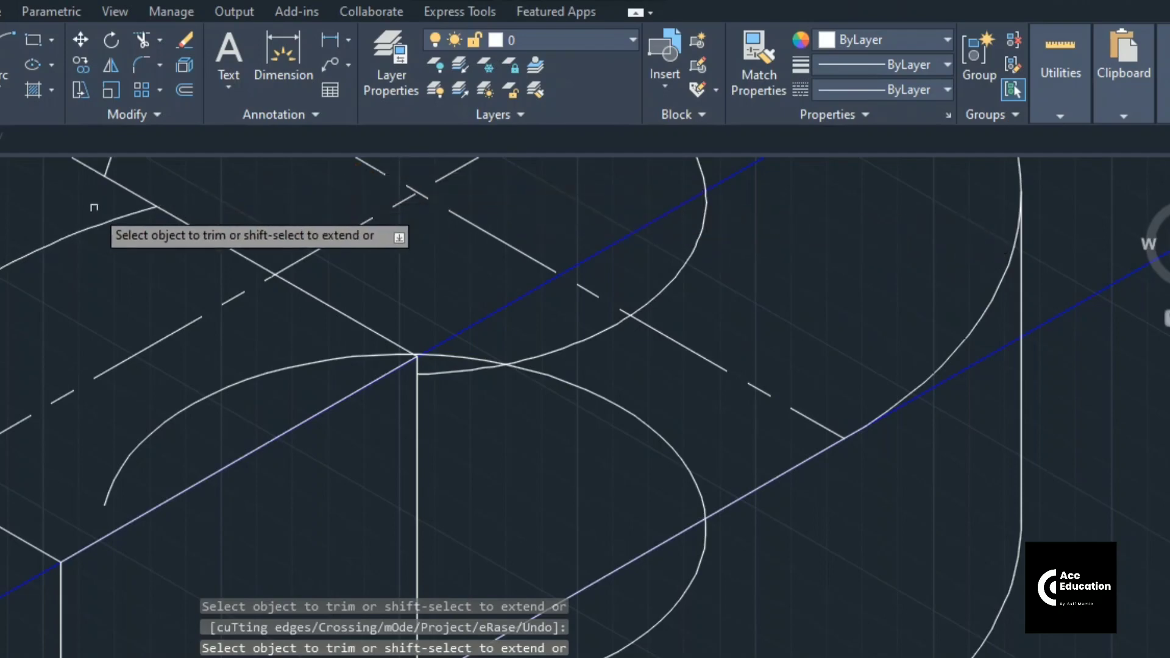
{"action": "left_click", "coordinate": [87, 227]}
{"action": "scroll", "coordinate": [481, 335], "scroll_direction": "down", "scroll_amount": 4}
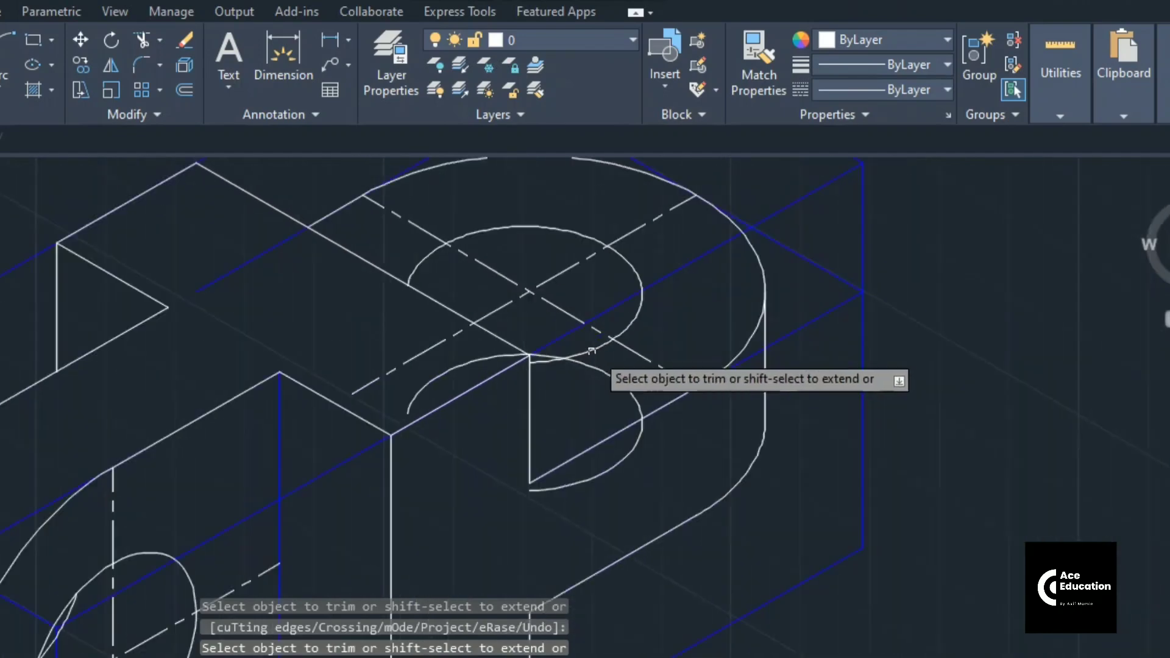
- Trim the lug's lower hole arc outside the upper hole, keeping only the short piece seen through the hole
{"action": "left_click", "coordinate": [468, 367]}
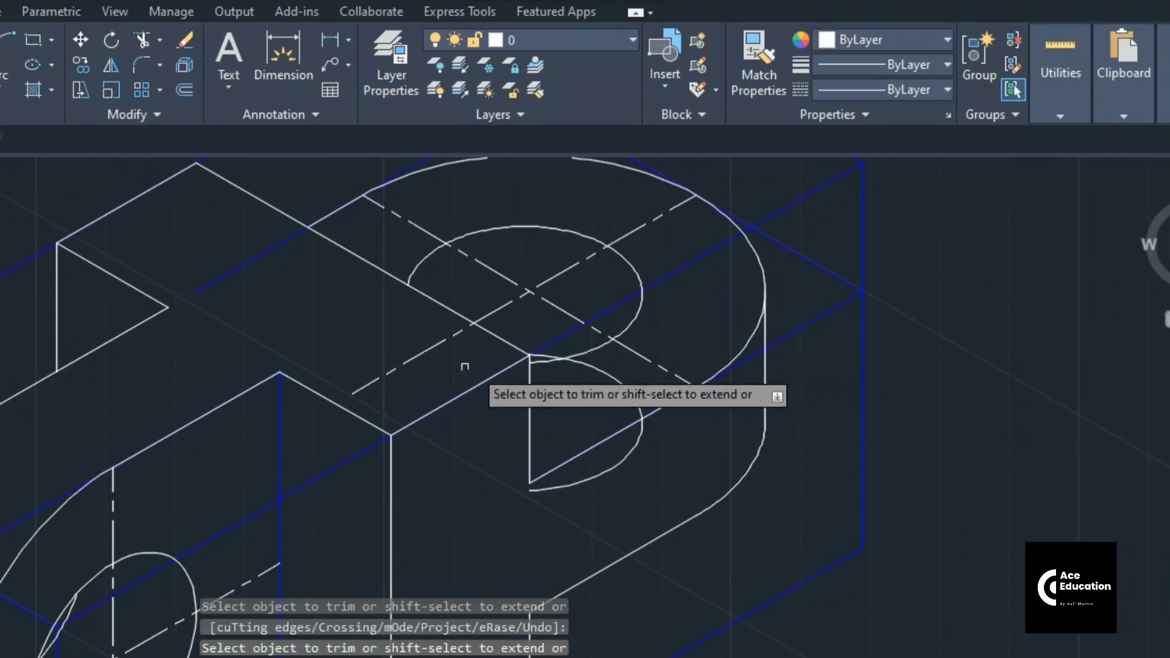
{"action": "left_click", "coordinate": [590, 367]}
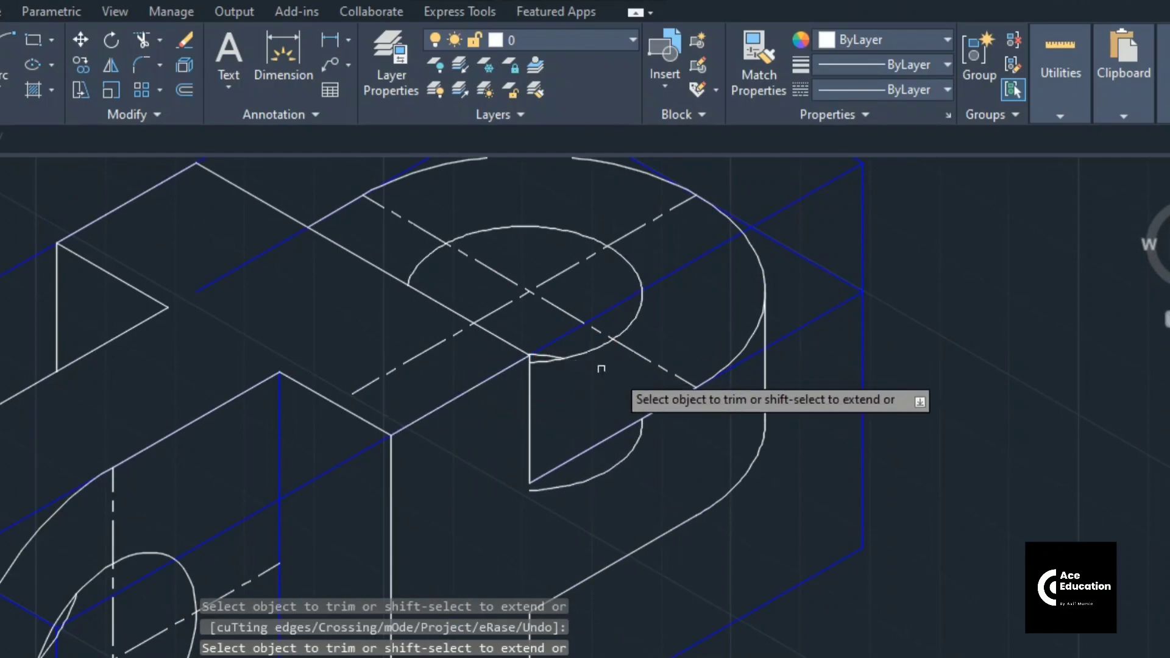
{"action": "left_click", "coordinate": [633, 458]}
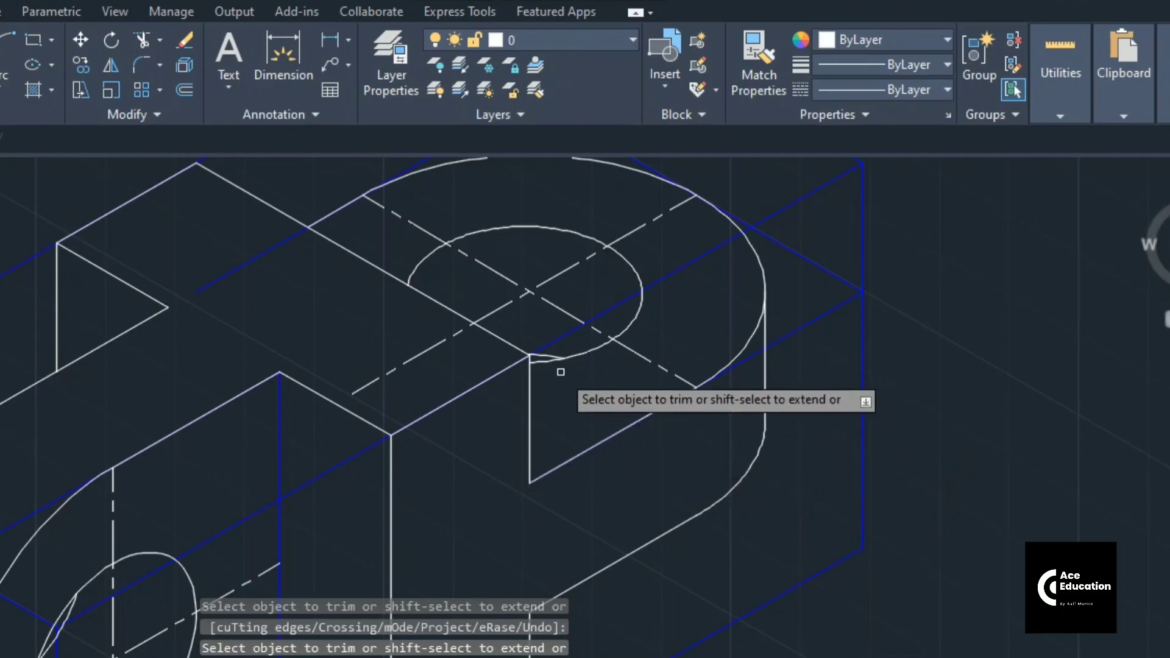
{"action": "scroll", "coordinate": [556, 366], "scroll_direction": "up", "scroll_amount": 4}
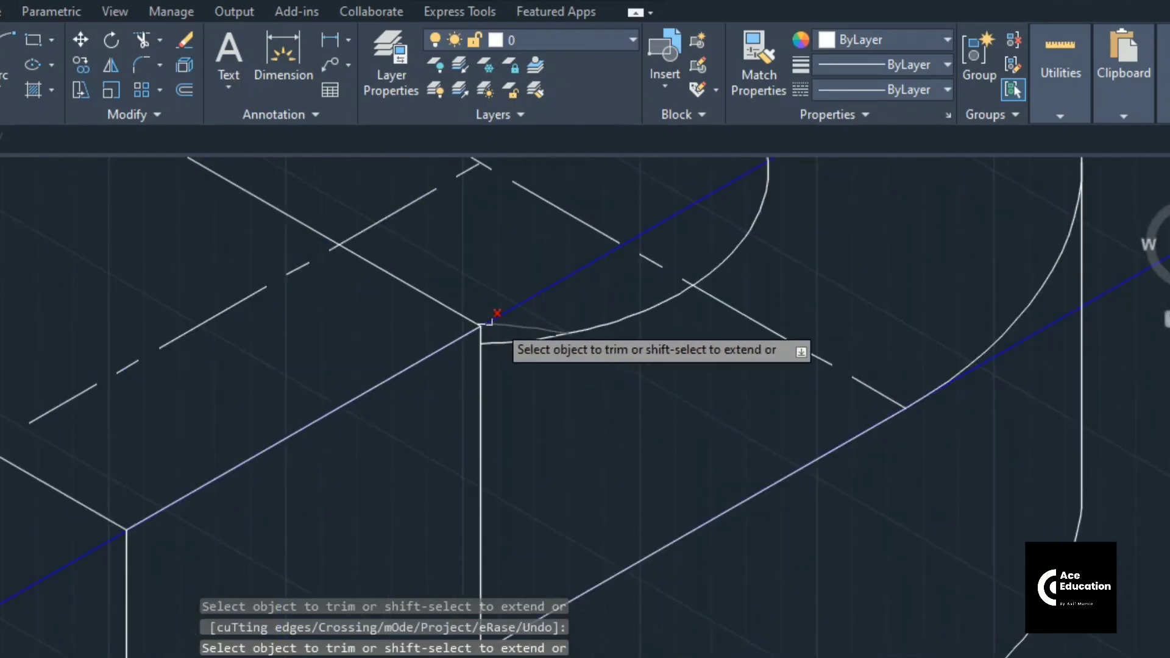
{"action": "scroll", "coordinate": [567, 337], "scroll_direction": "down", "scroll_amount": 4}
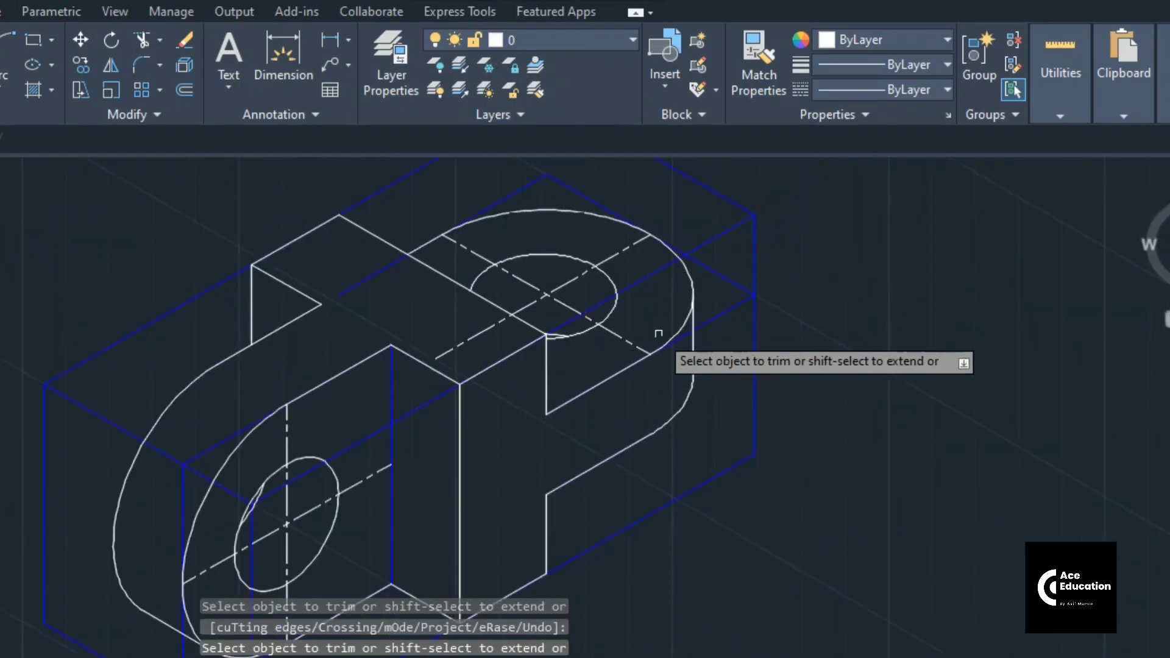
- Turn off the PROJ layer to hide the blue construction box lines
{"action": "scroll", "coordinate": [824, 386], "scroll_direction": "down", "scroll_amount": 2}
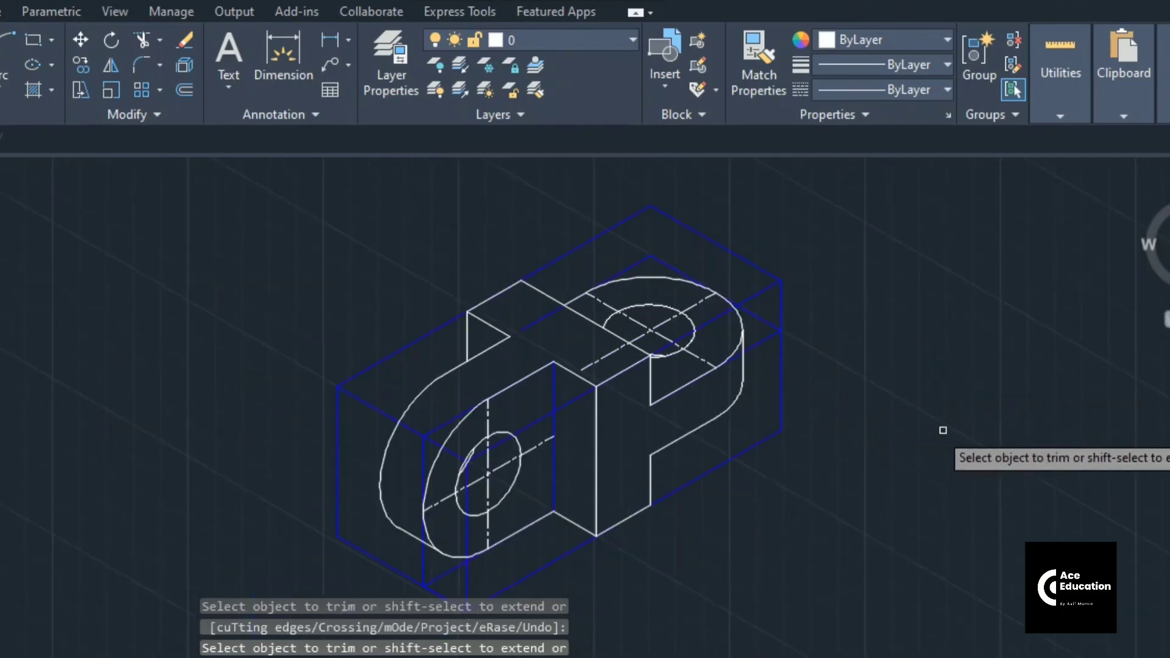
{"action": "middle_click_drag", "start_coordinate": [934, 421], "coordinate": [885, 392]}
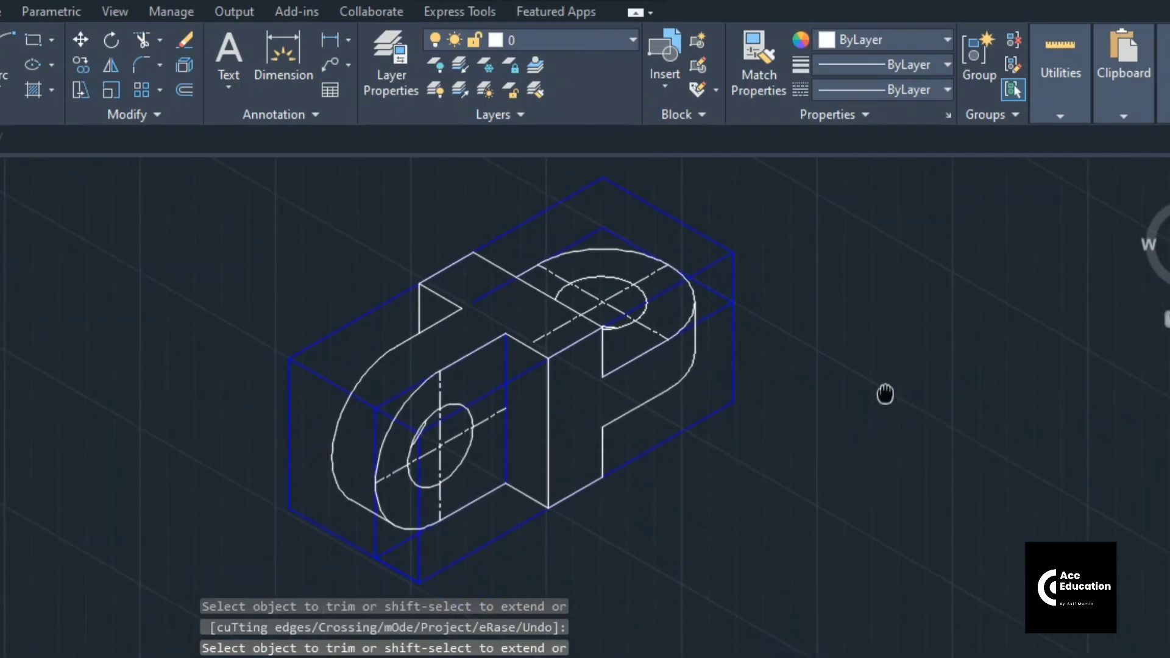
{"action": "left_click", "coordinate": [606, 39]}
{"action": "left_click", "coordinate": [438, 140]}
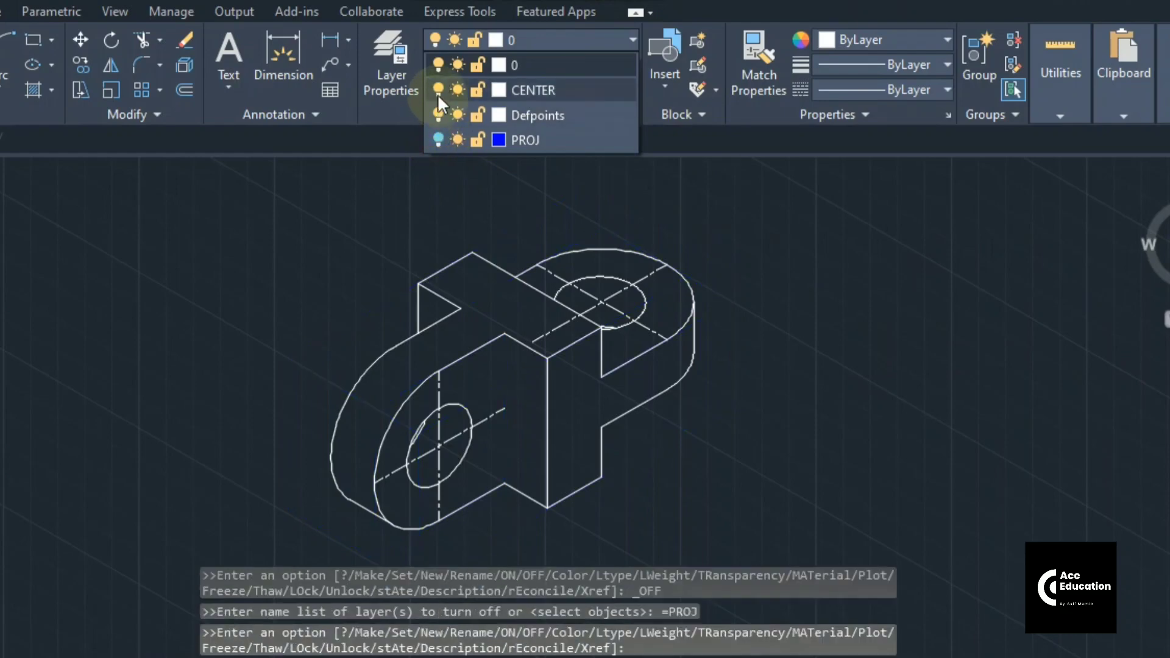
- Draw the missing vertical edge where the rounded end's front face meets the middle block, from upper corner to lower corner
{"action": "scroll", "coordinate": [904, 279], "scroll_direction": "down", "scroll_amount": 3}
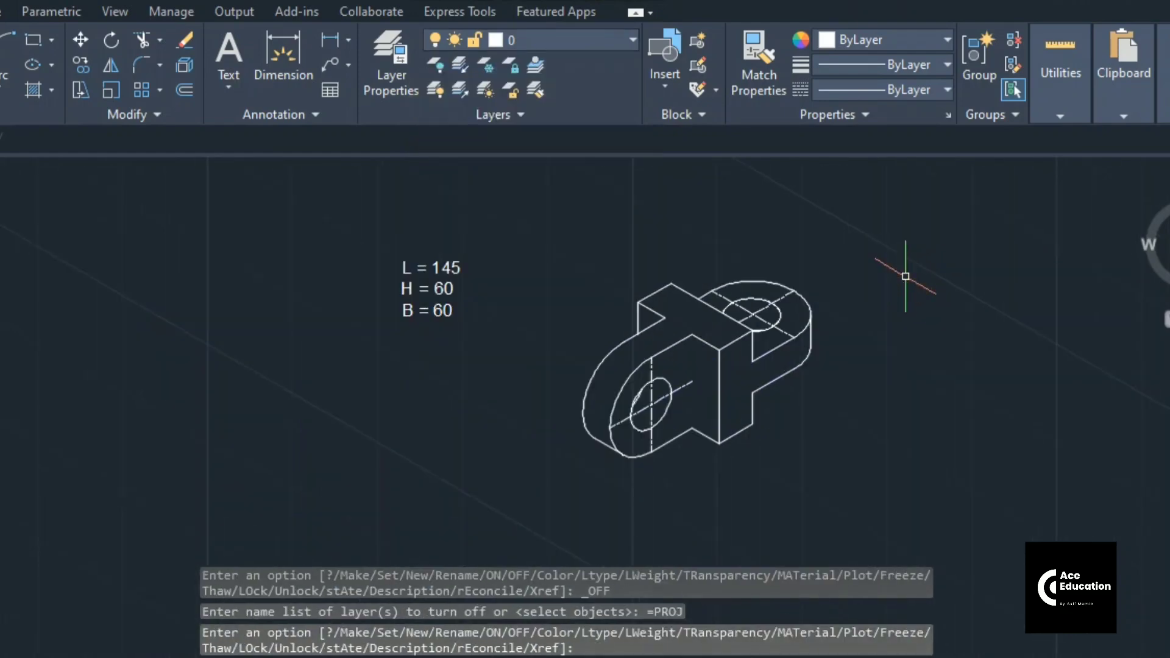
{"action": "scroll", "coordinate": [813, 387], "scroll_direction": "up", "scroll_amount": 2}
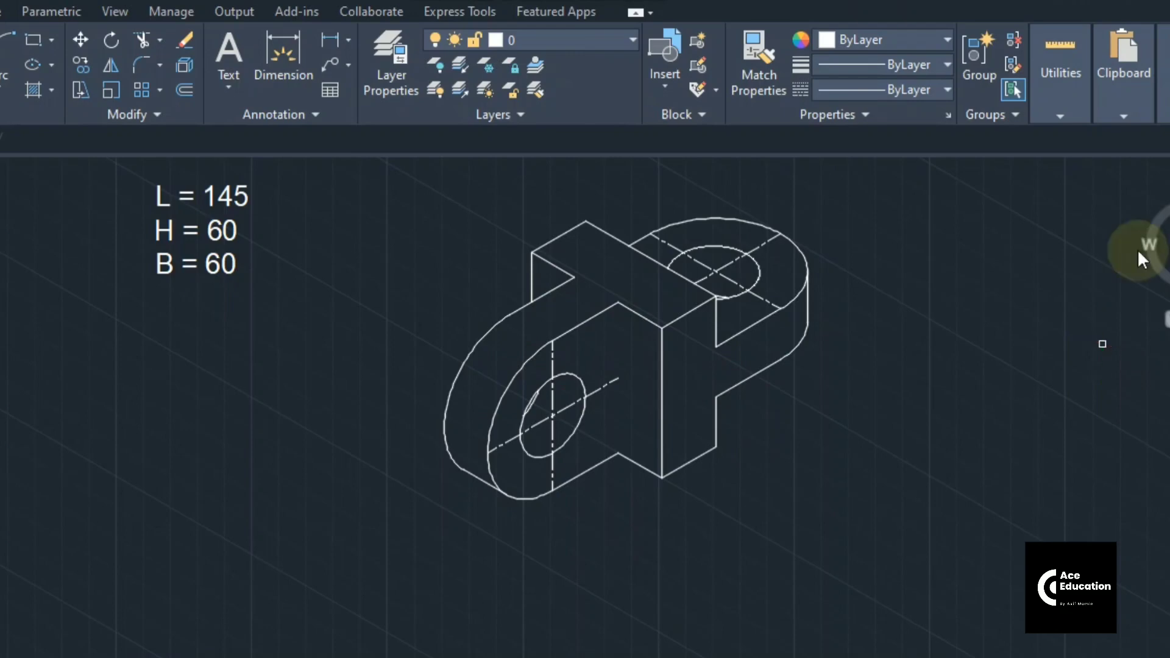
{"action": "left_click", "coordinate": [32, 92]}
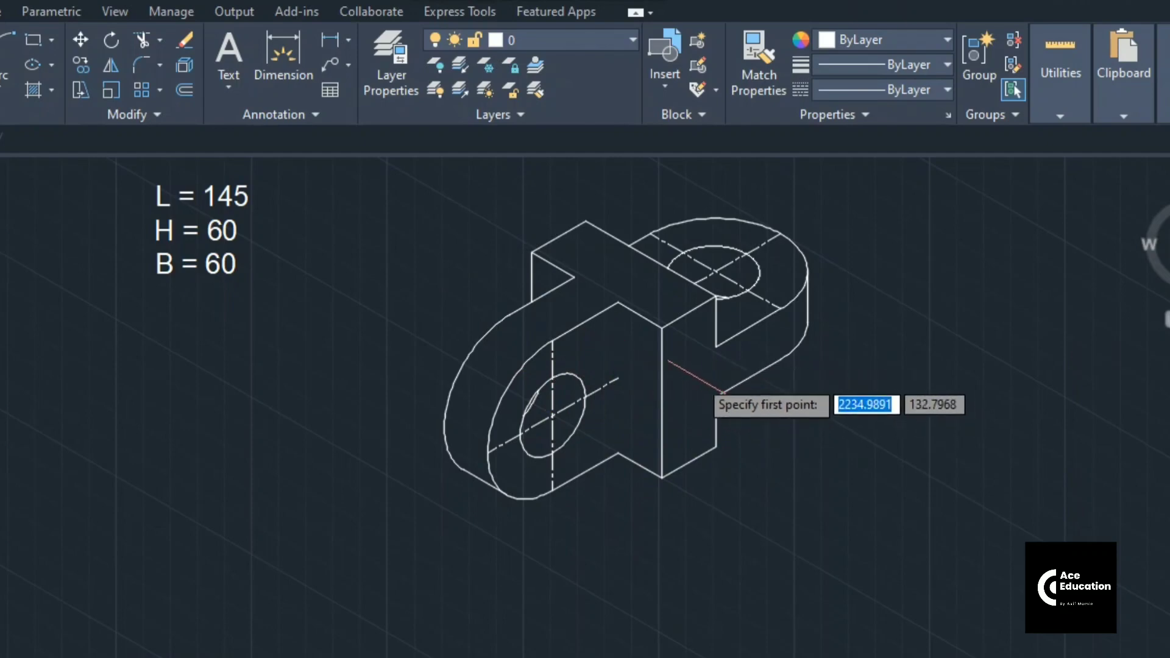
{"action": "left_click", "coordinate": [618, 302]}
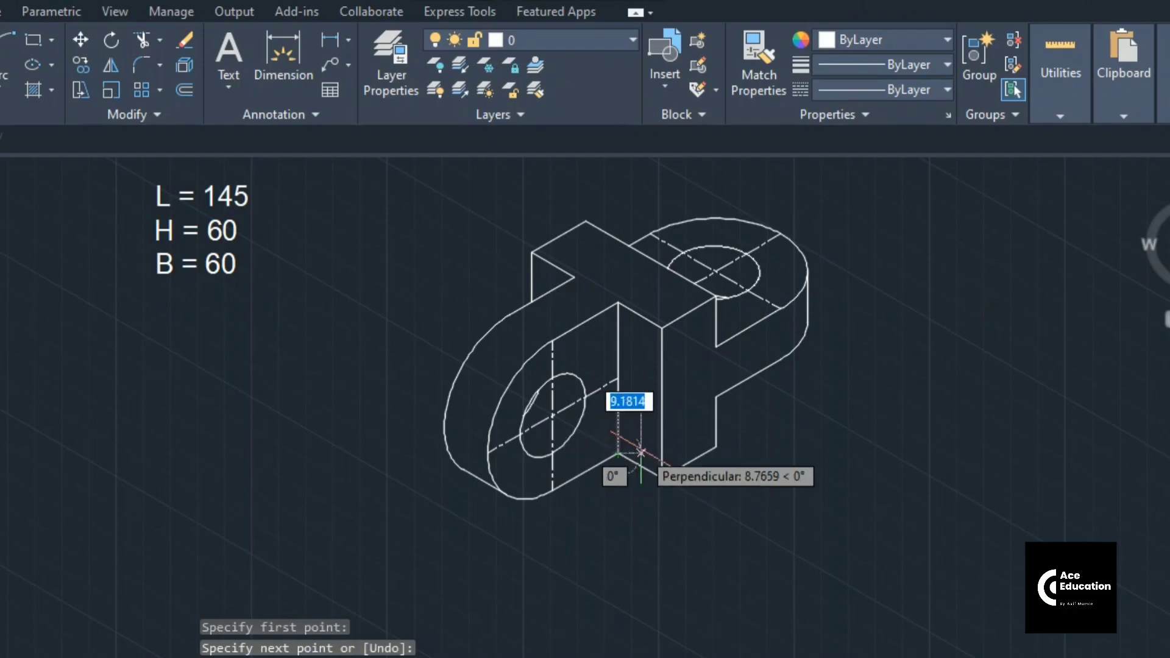
{"action": "left_click", "coordinate": [640, 451]}
{"action": "key", "text": "Escape"}
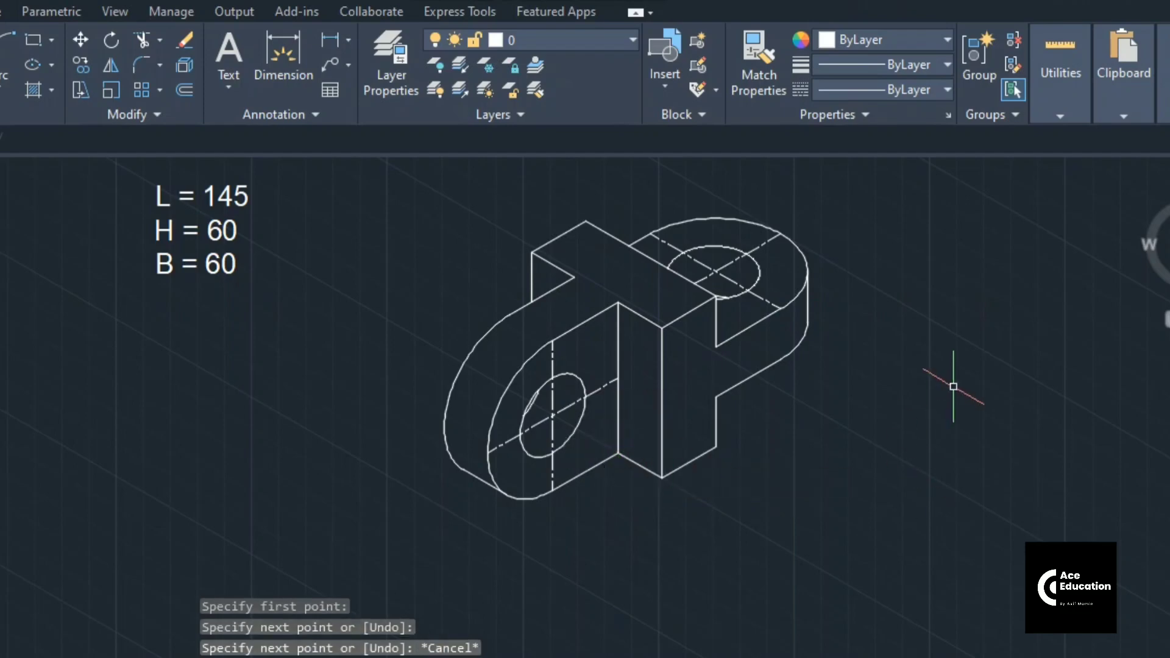
{"action": "mouse_move", "coordinate": [974, 384]}
{"action": "middle_mouse_down"}
{"action": "mouse_move", "coordinate": [970, 444]}
{"action": "mouse_move", "coordinate": [975, 408]}
{"action": "middle_mouse_up"}
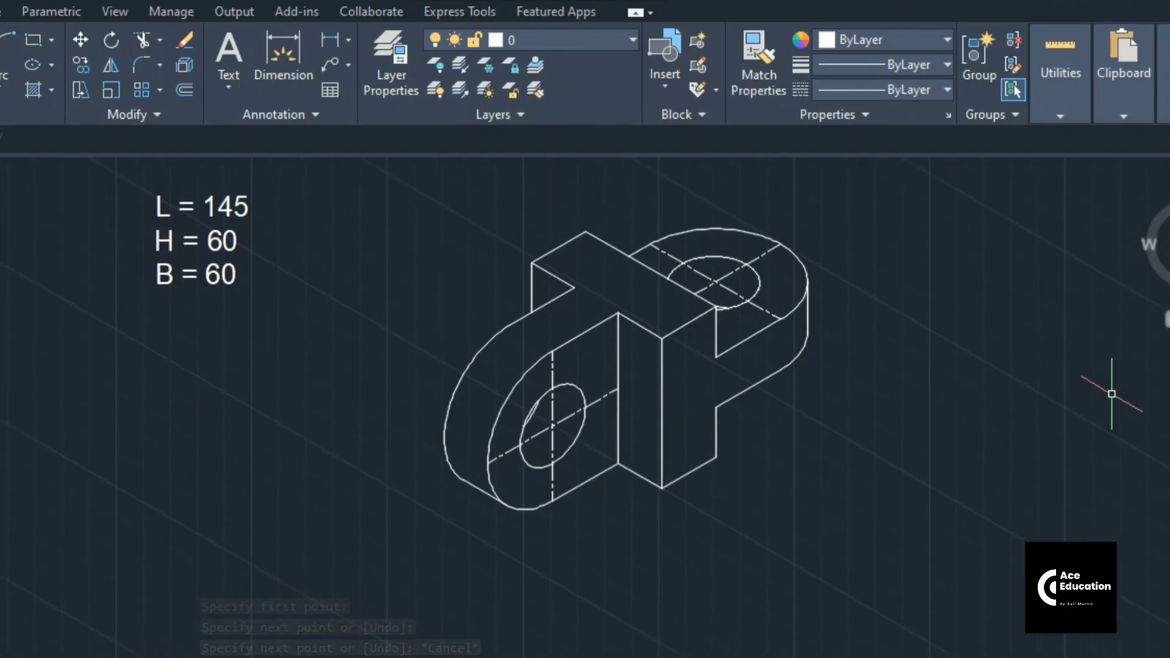